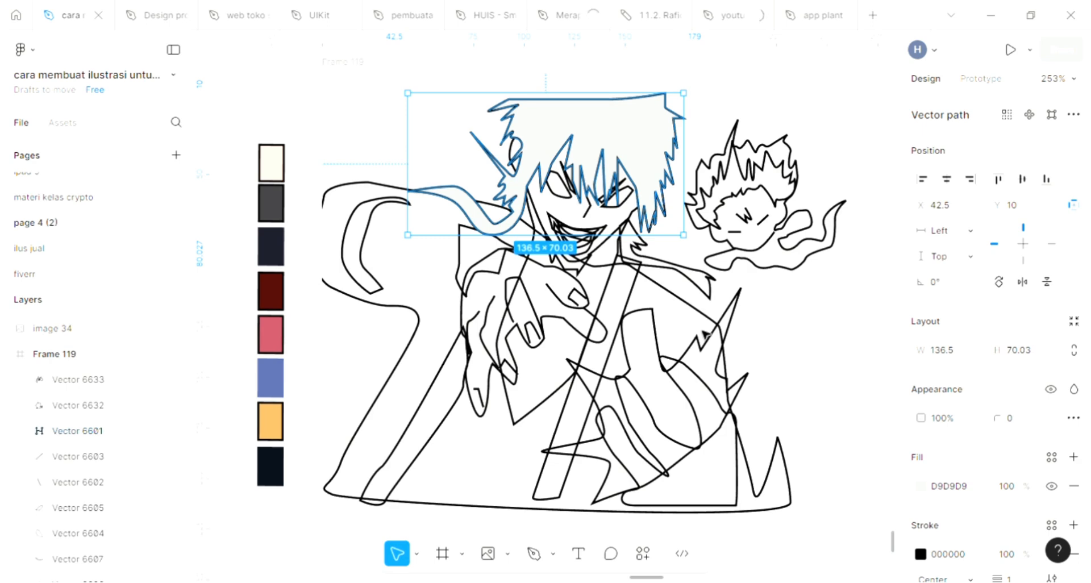
# Fill the face, neck and chest shape with skin tone F5D1BE and send it behind the rest of the line art
pyautogui.scroll(-1, 706, 336)
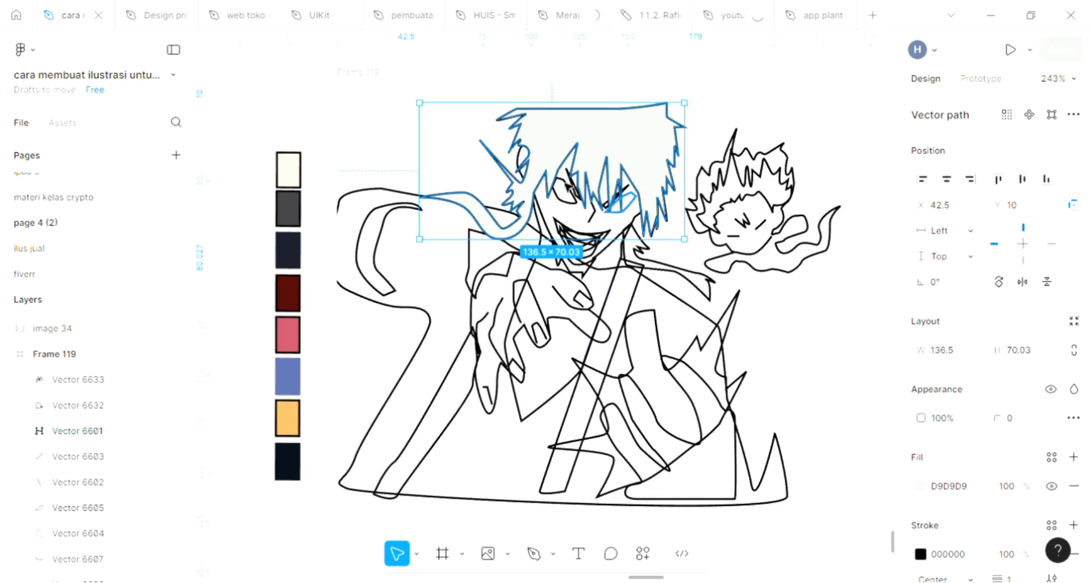
pyautogui.click(619, 200)
pyautogui.click(606, 208)
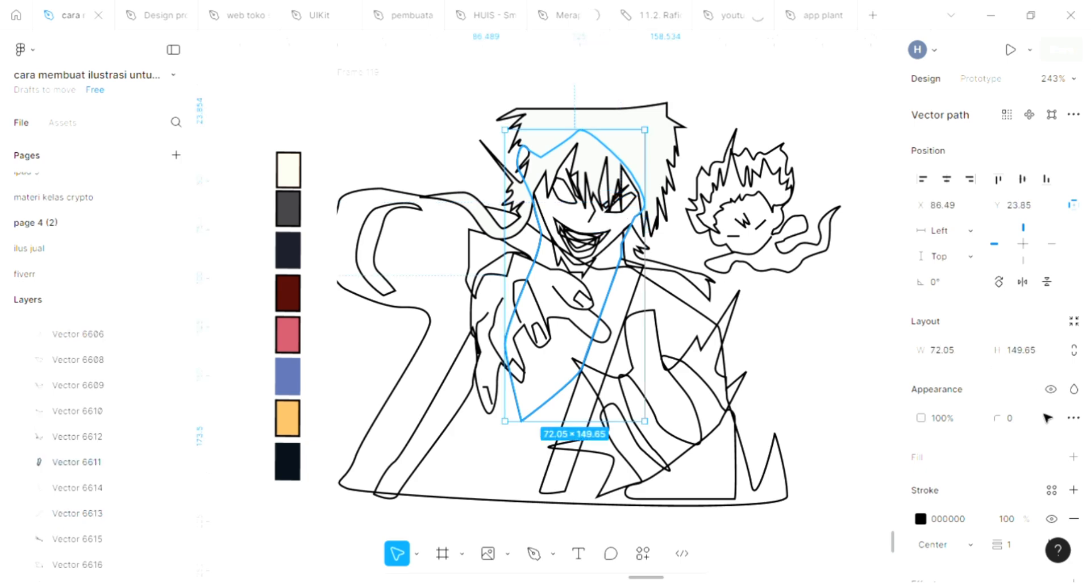
pyautogui.click(1074, 456)
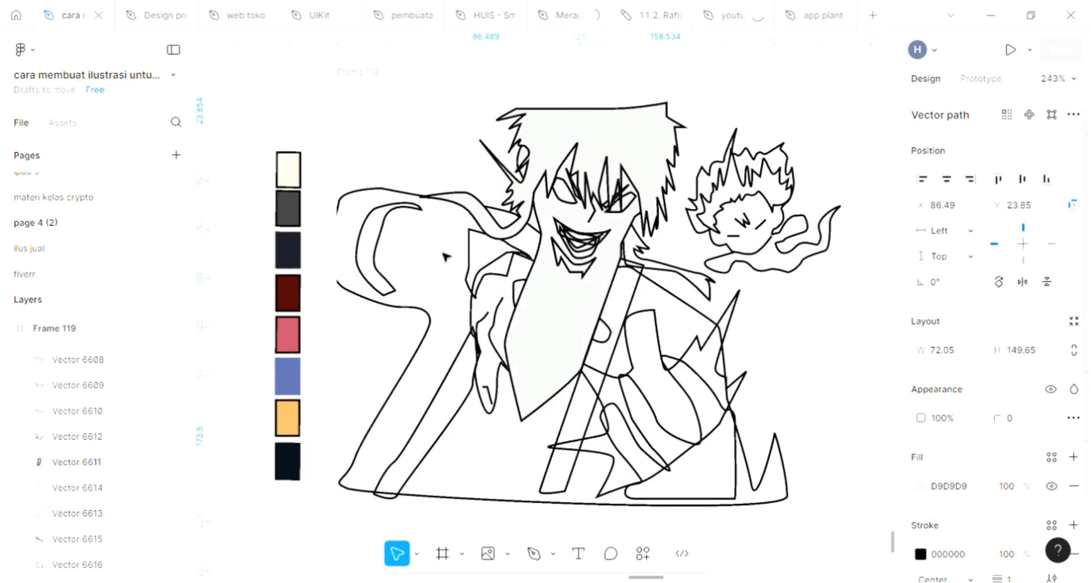
pyautogui.click(294, 184)
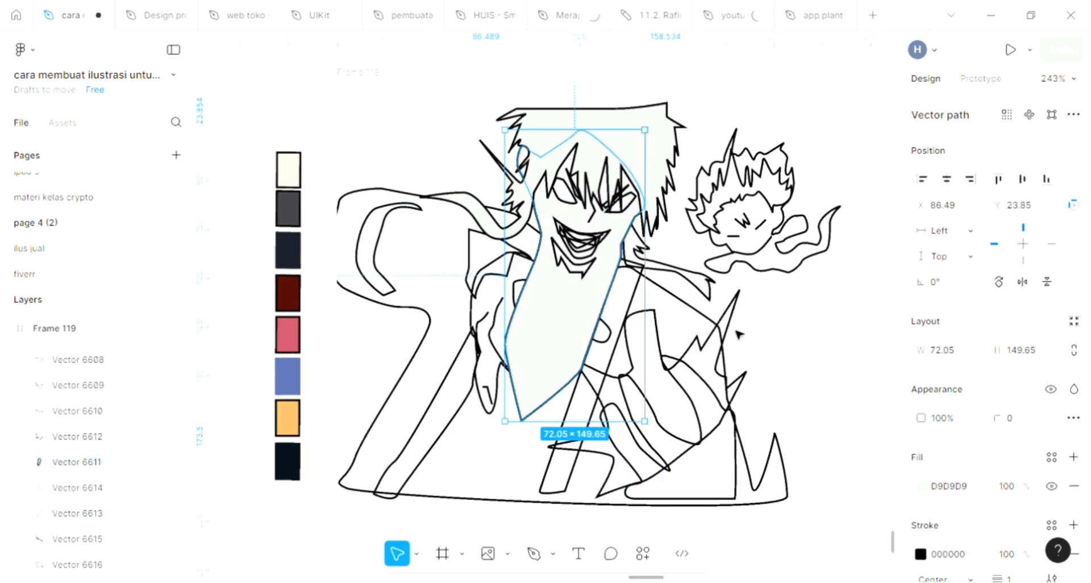
pyautogui.click(921, 486)
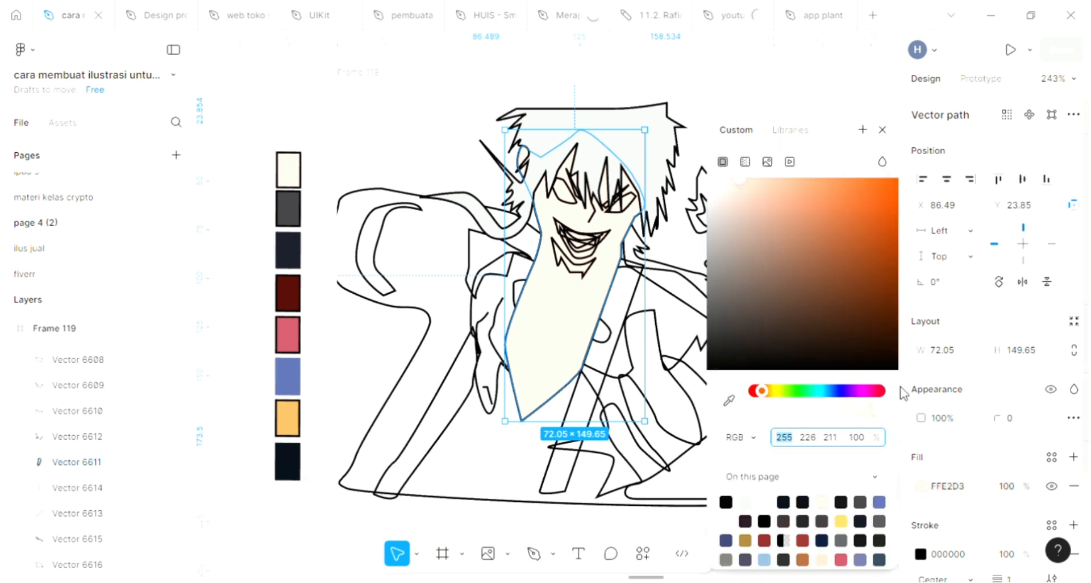
pyautogui.click(750, 187)
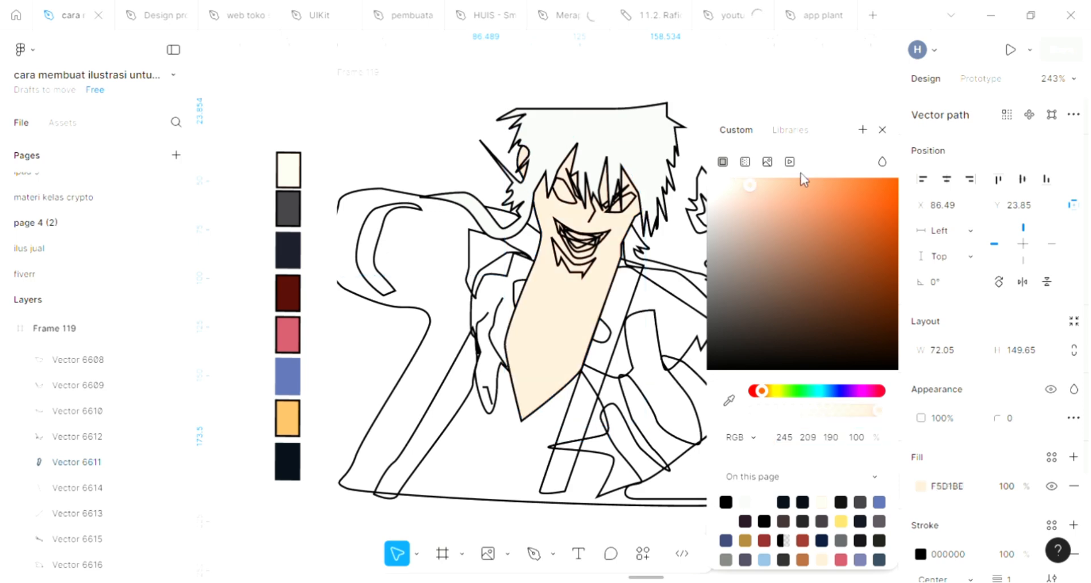
pyautogui.click(882, 132)
pyautogui.press('[')
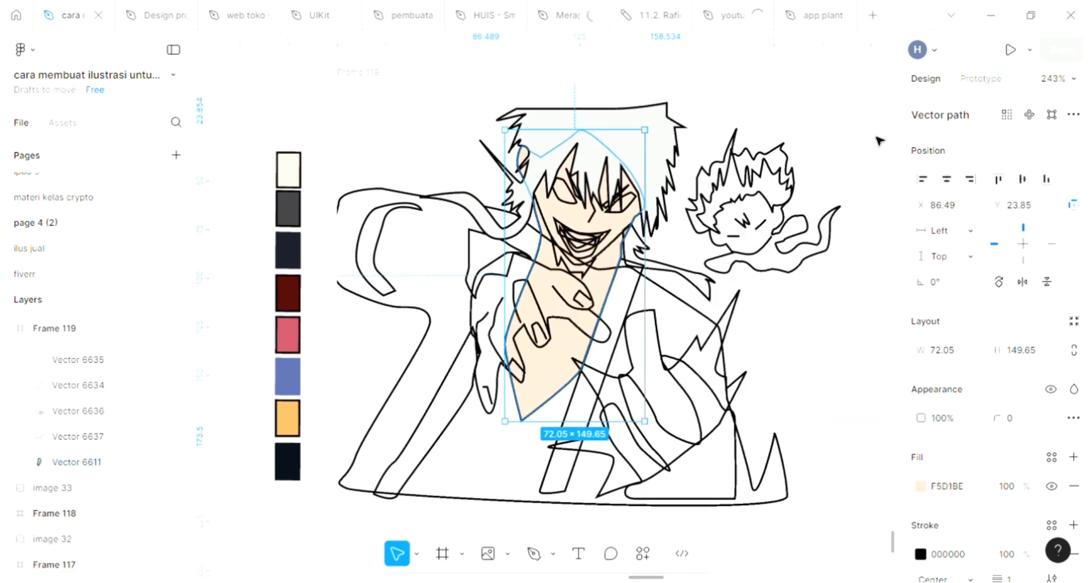
pyautogui.click(725, 267)
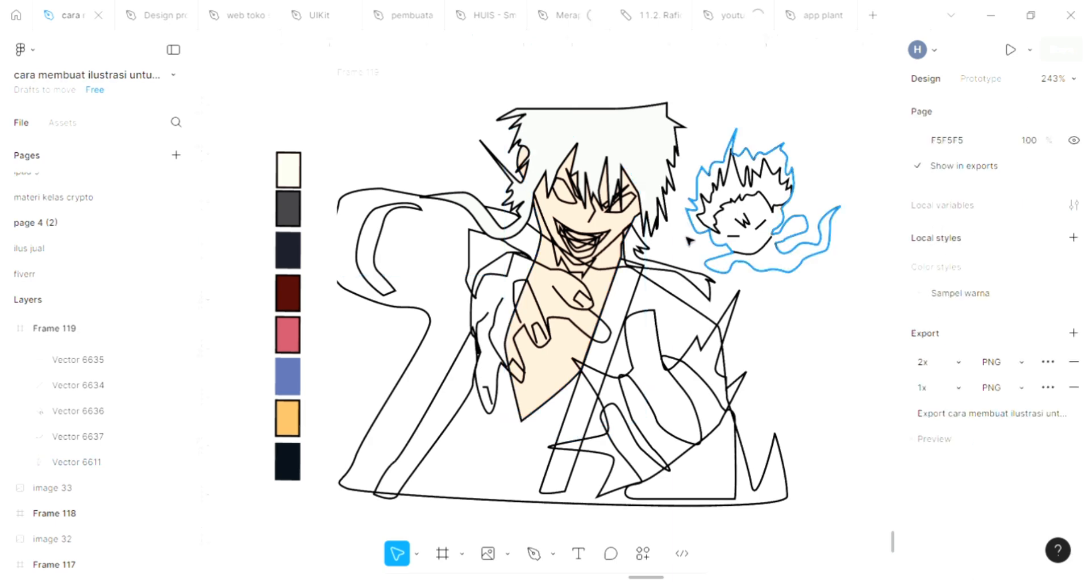
# Fill both eye shapes of the main character with white FFFFFF sampled from the canvas
pyautogui.scroll(1, 605, 230)
pyautogui.scroll(2, 604, 230)
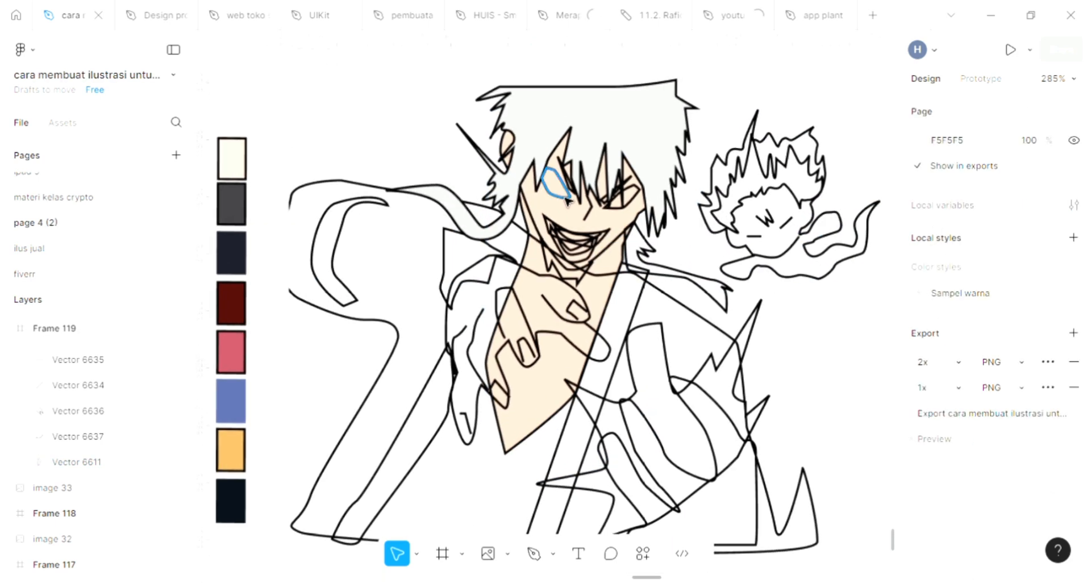
pyautogui.click(549, 181)
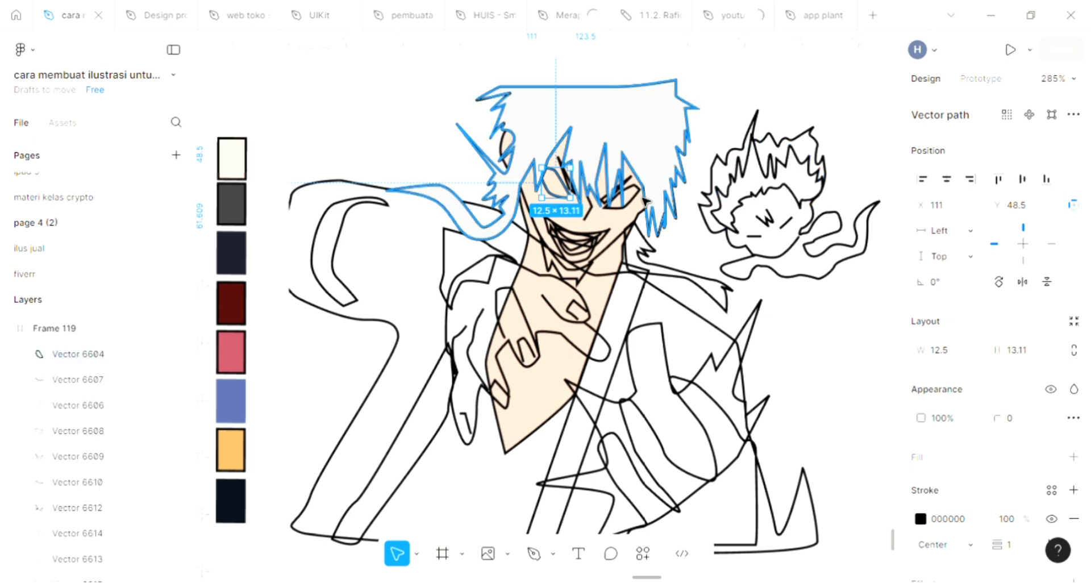
pyautogui.keyDown('shift'); pyautogui.click(641, 196); pyautogui.keyUp('shift')
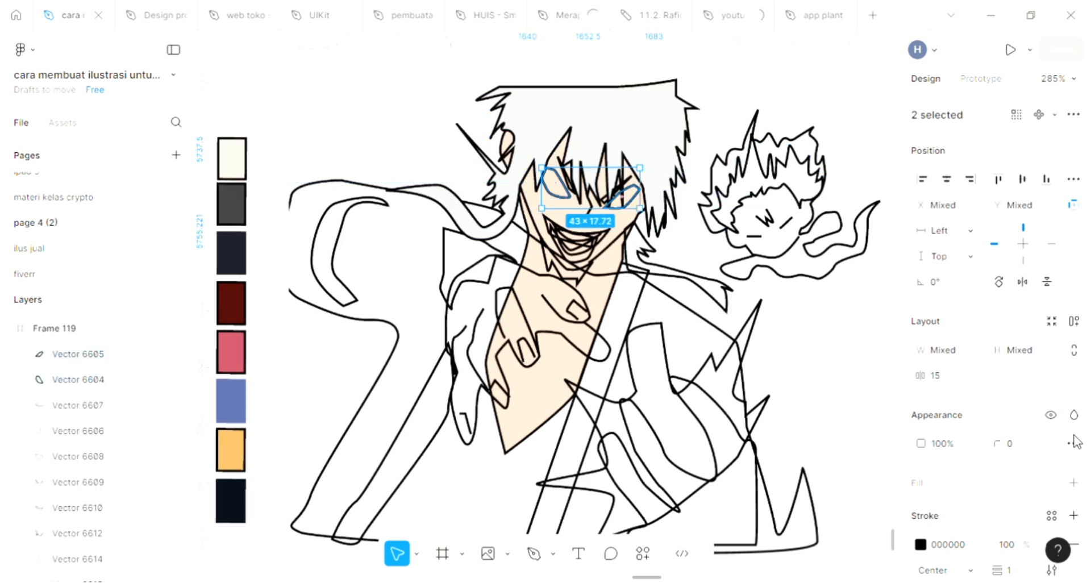
pyautogui.click(1073, 483)
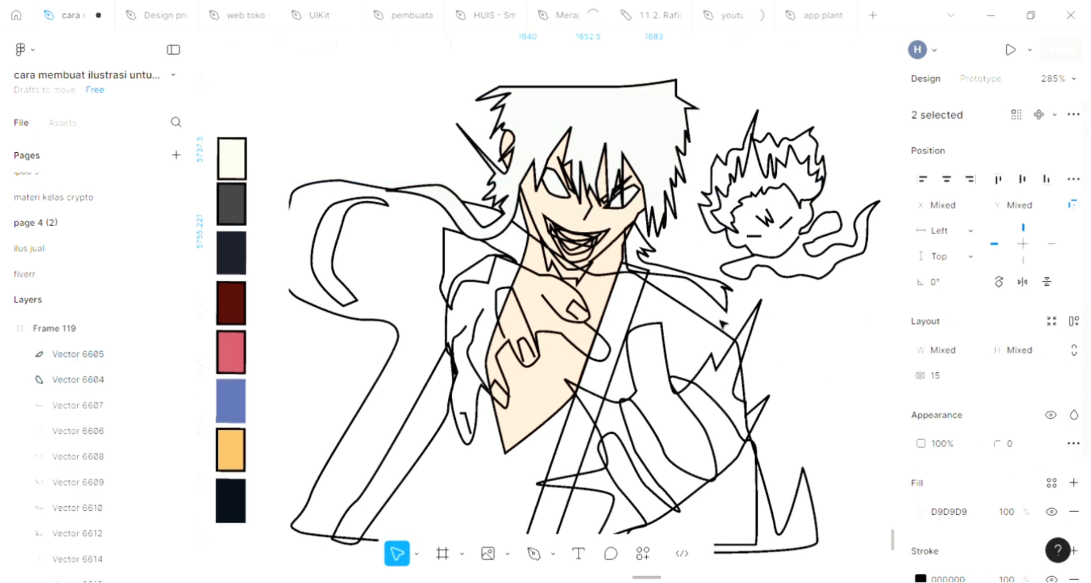
pyautogui.press('i')
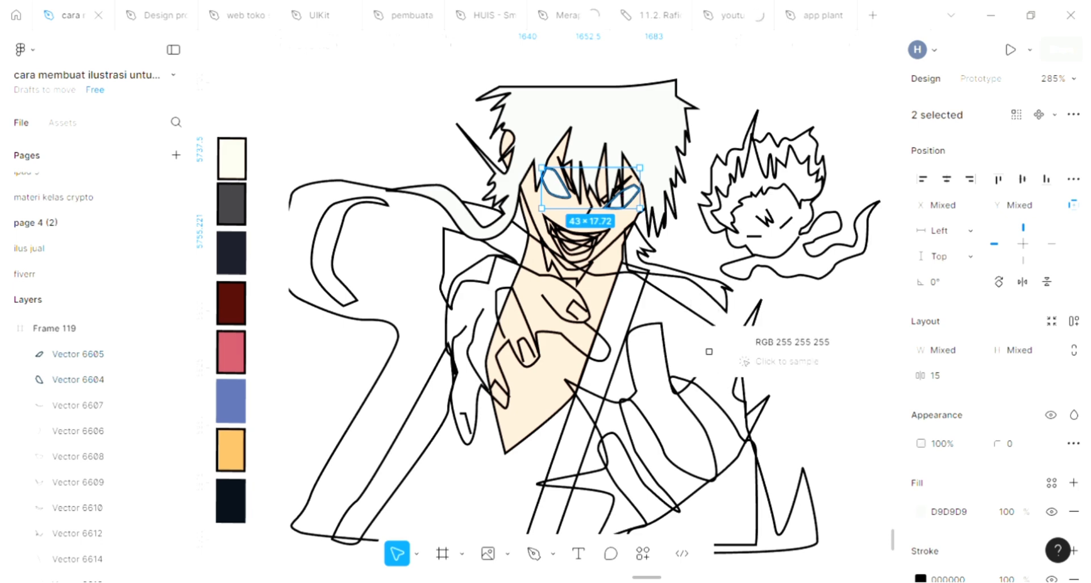
pyautogui.click(706, 349)
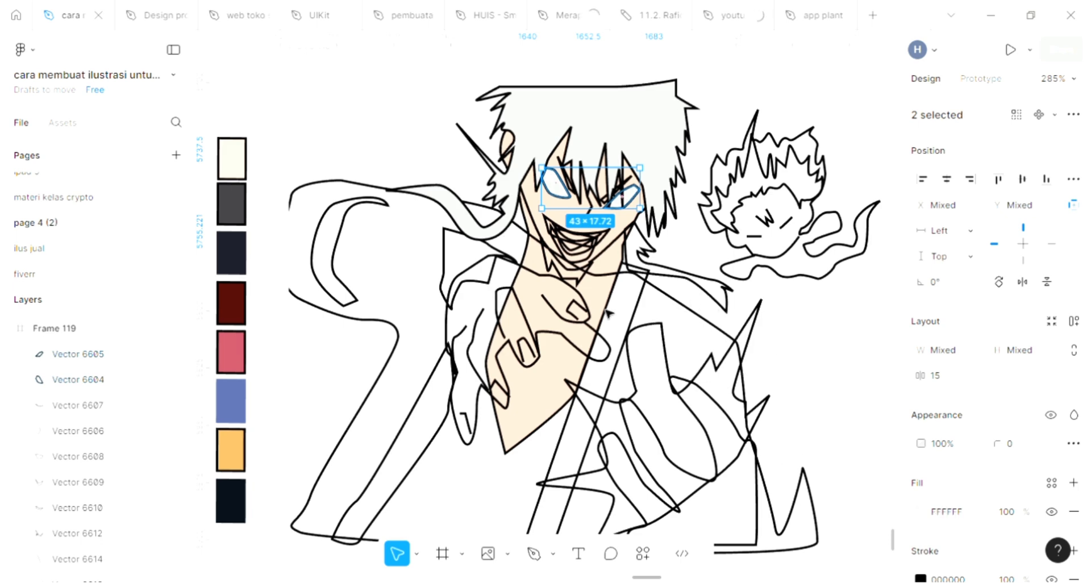
pyautogui.press('Escape')
# Fill the large robe shape with dark grey 3E3D41 sampled from the palette and send it to the back
pyautogui.scroll(5, 585, 267)
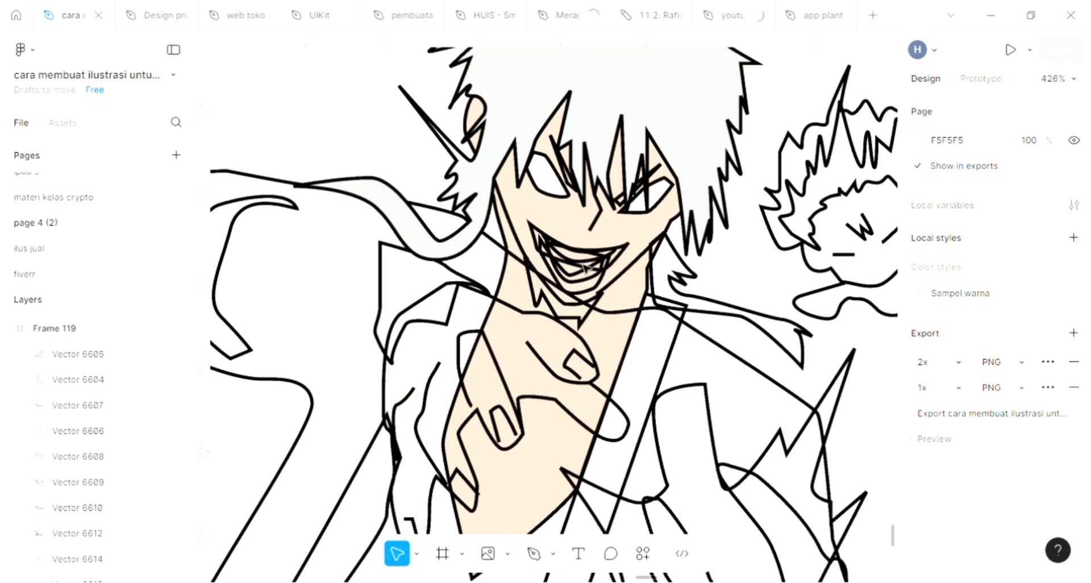
pyautogui.scroll(-4, 463, 256)
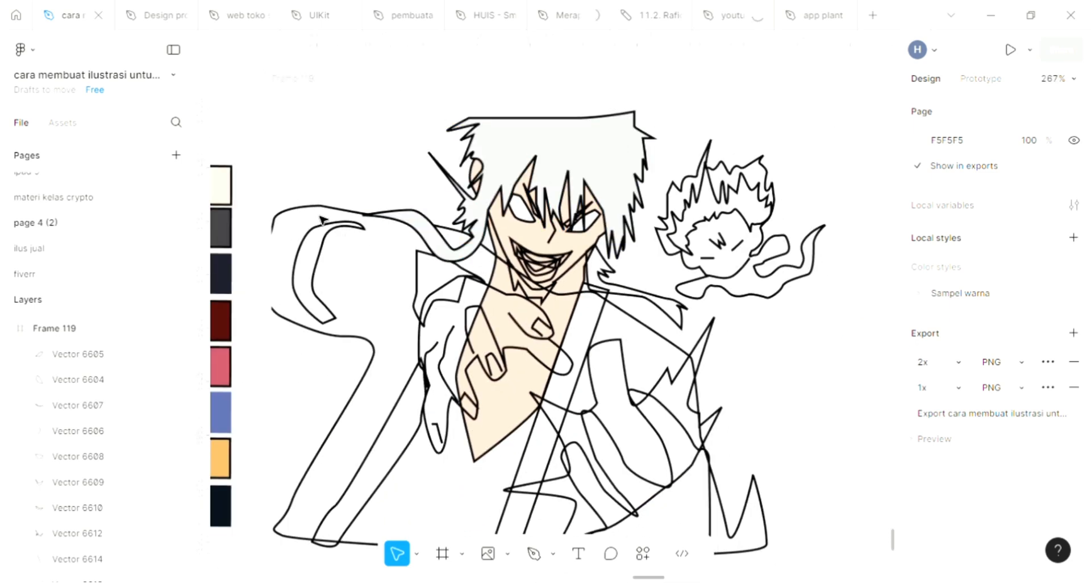
pyautogui.click(348, 226)
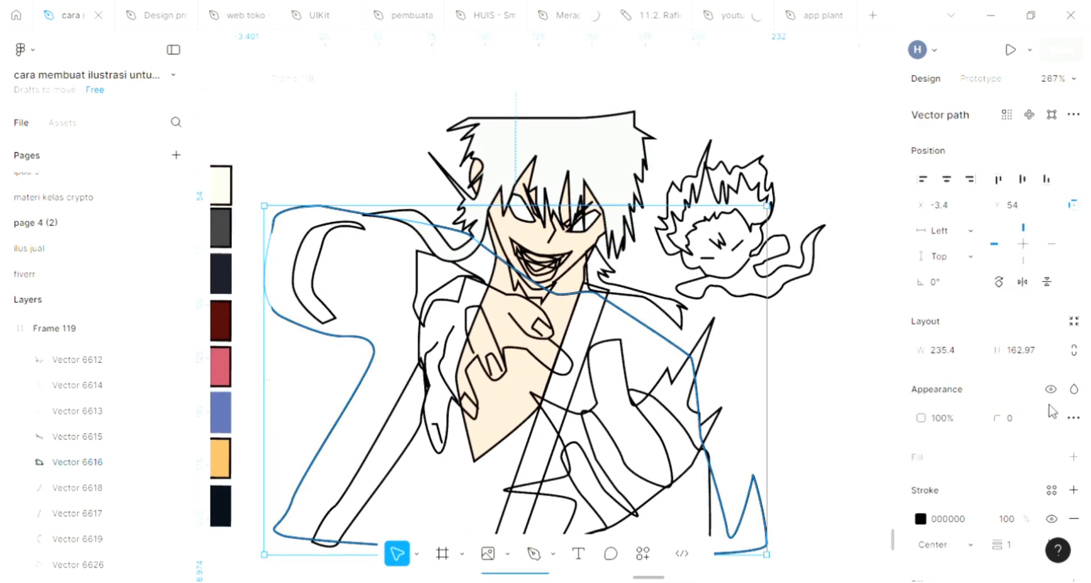
pyautogui.click(1073, 457)
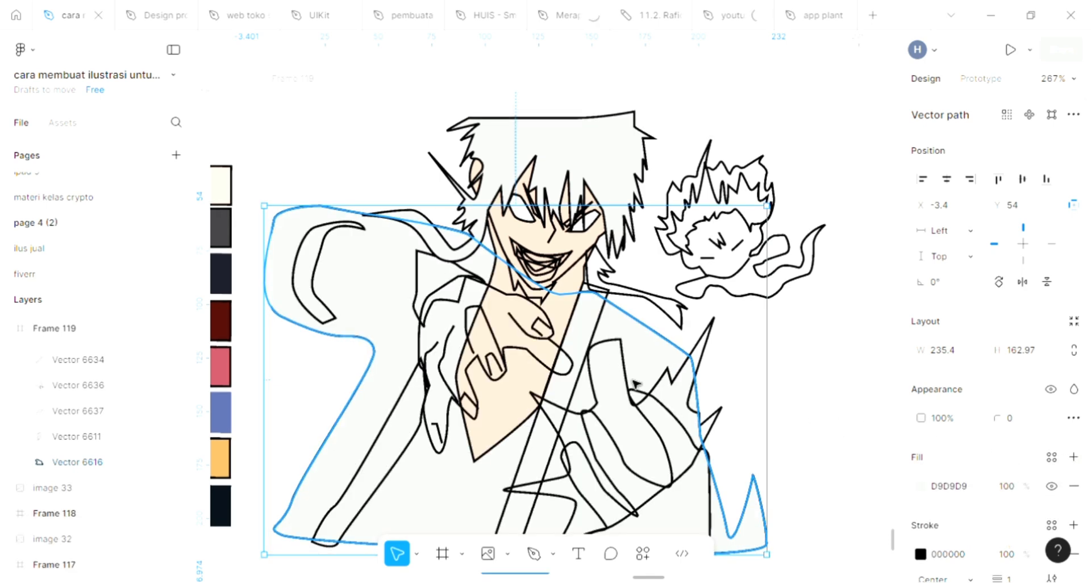
pyautogui.hscroll(-2, 318, 233)
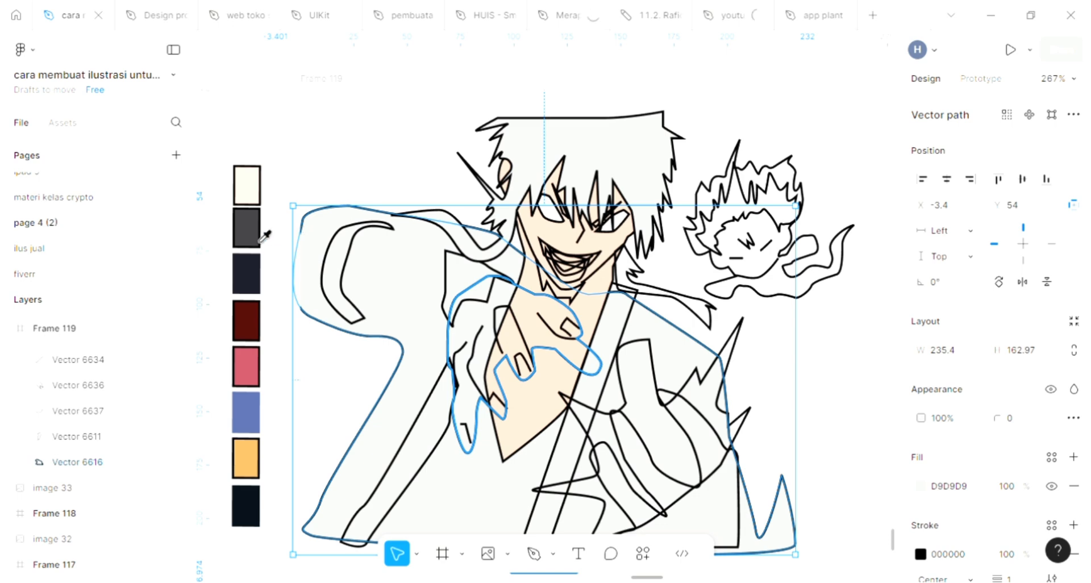
pyautogui.press('i')
pyautogui.click(246, 227)
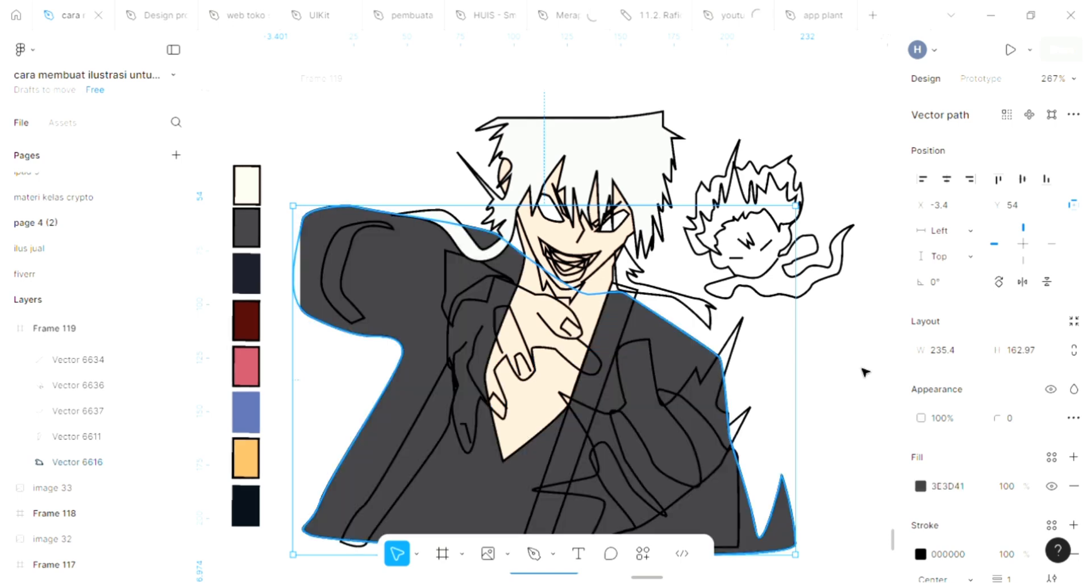
pyautogui.press('Escape')
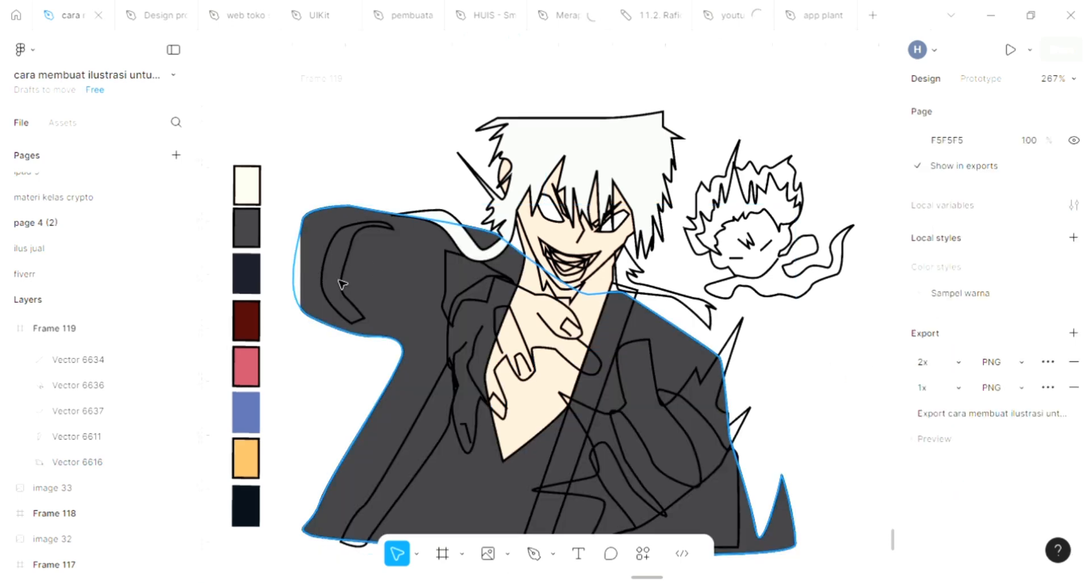
# Add the default D9D9D9 fill to the curved stripe on the raised sleeve and to the cuff beside the hand
pyautogui.click(351, 290)
pyautogui.click(353, 288)
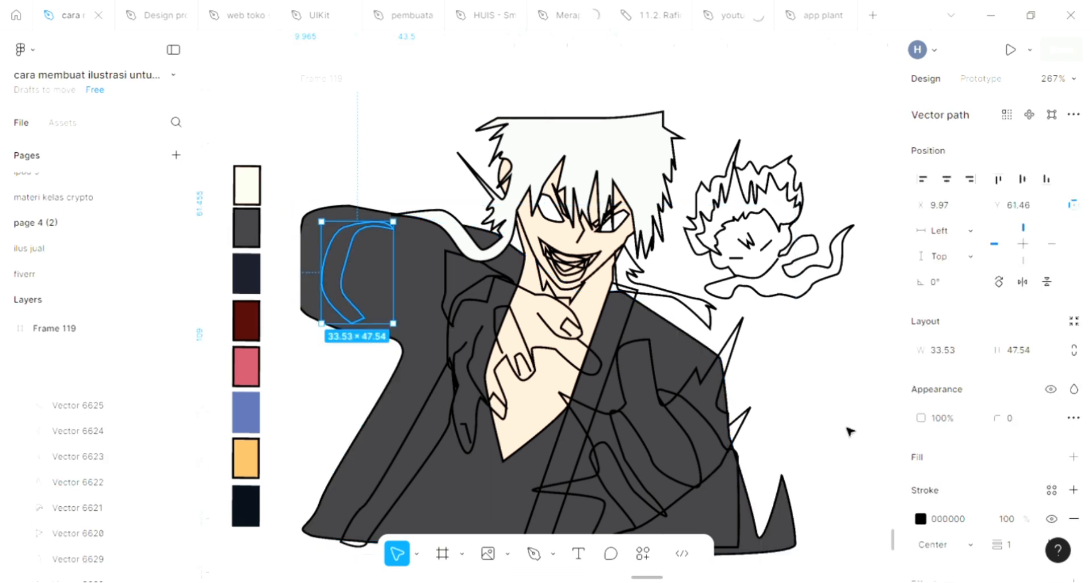
pyautogui.click(1074, 456)
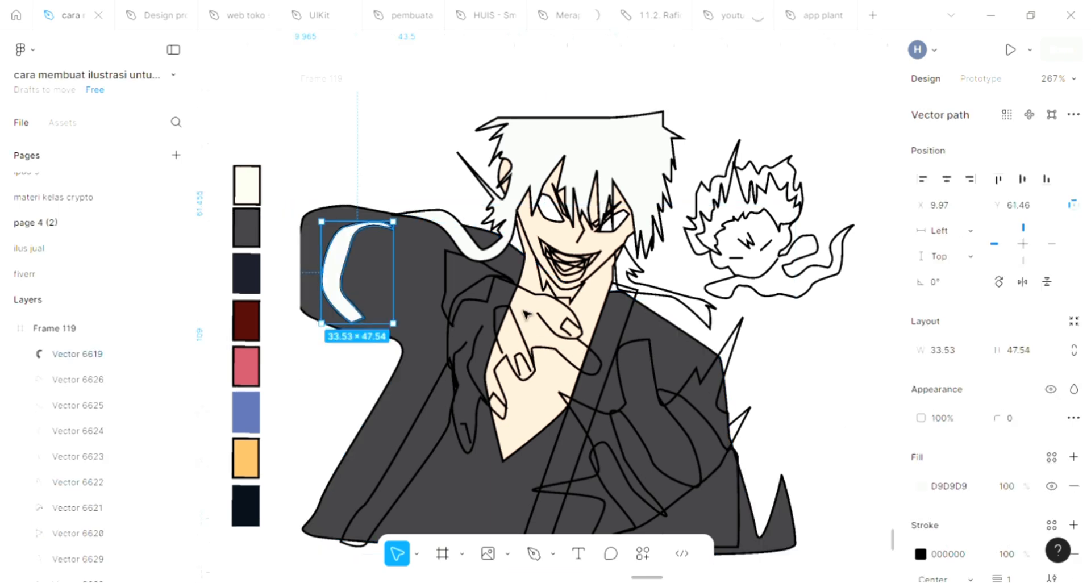
pyautogui.click(467, 285)
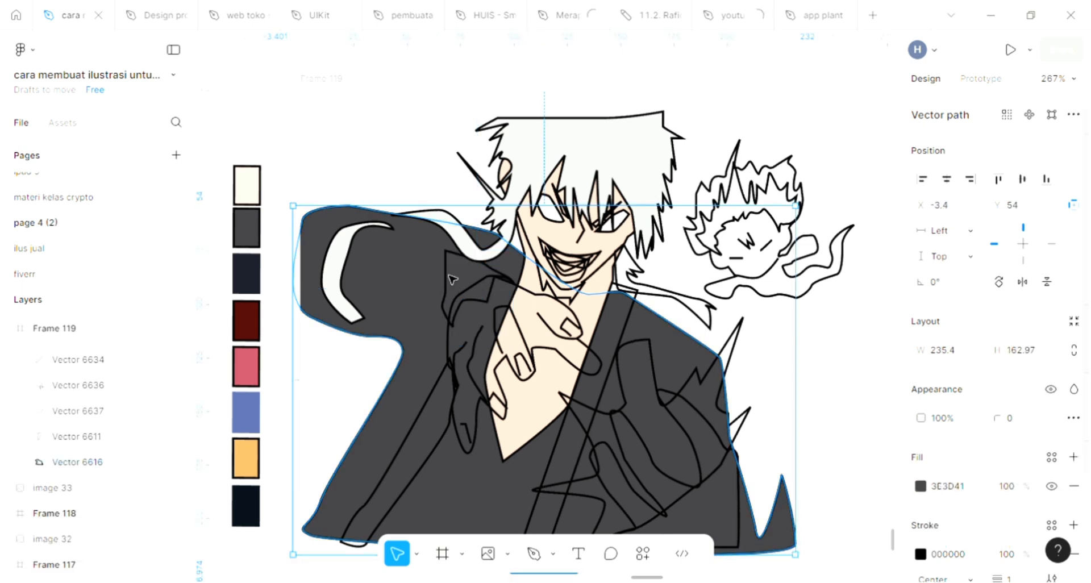
pyautogui.click(453, 285)
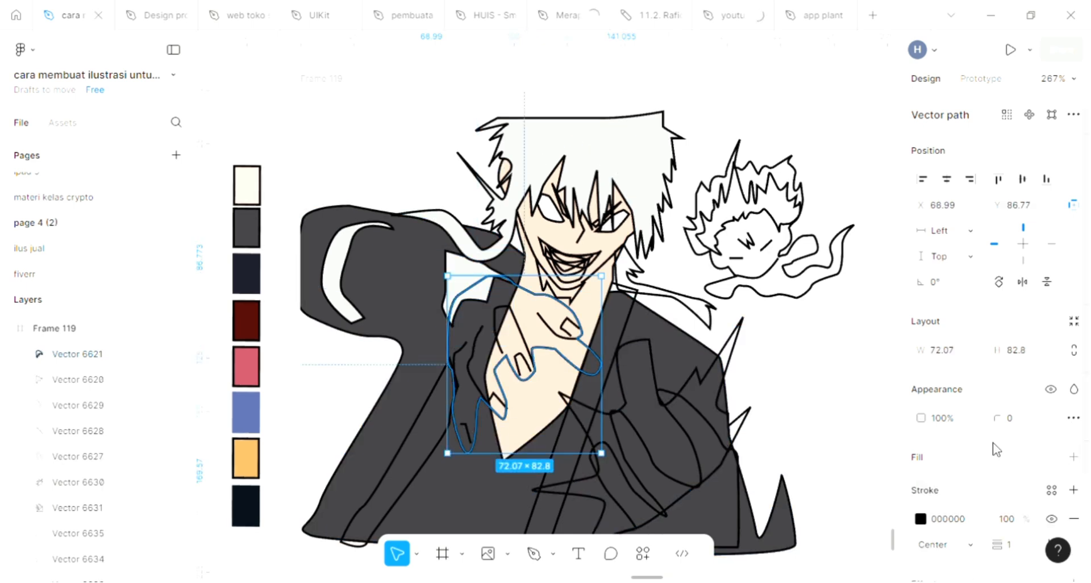
# Fill the reaching hand with skin tone F5D1BE sampled from the chest and move it backward behind the cuff and finger lines
pyautogui.press('i')
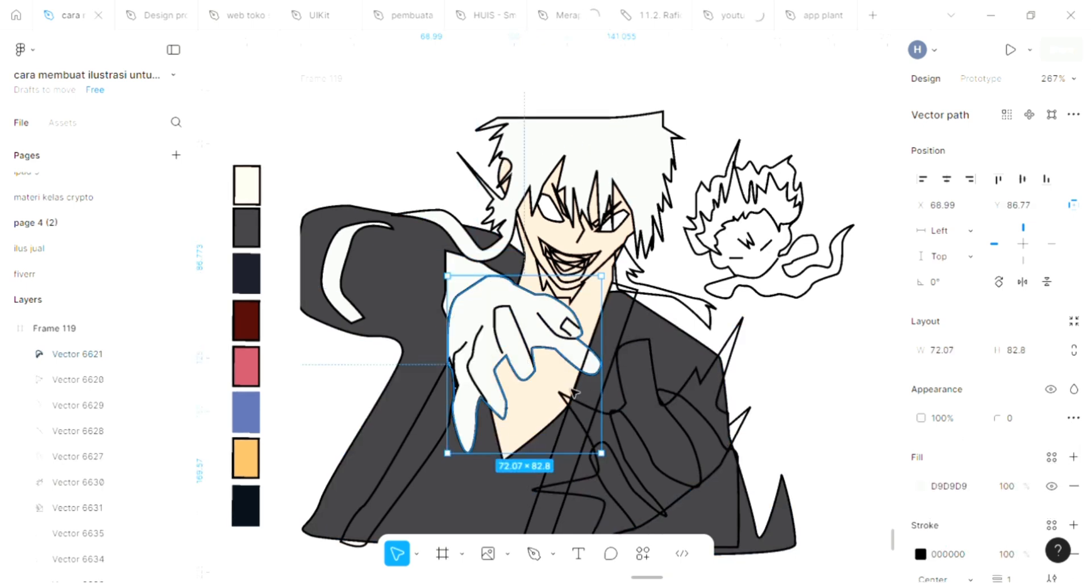
pyautogui.click(541, 392)
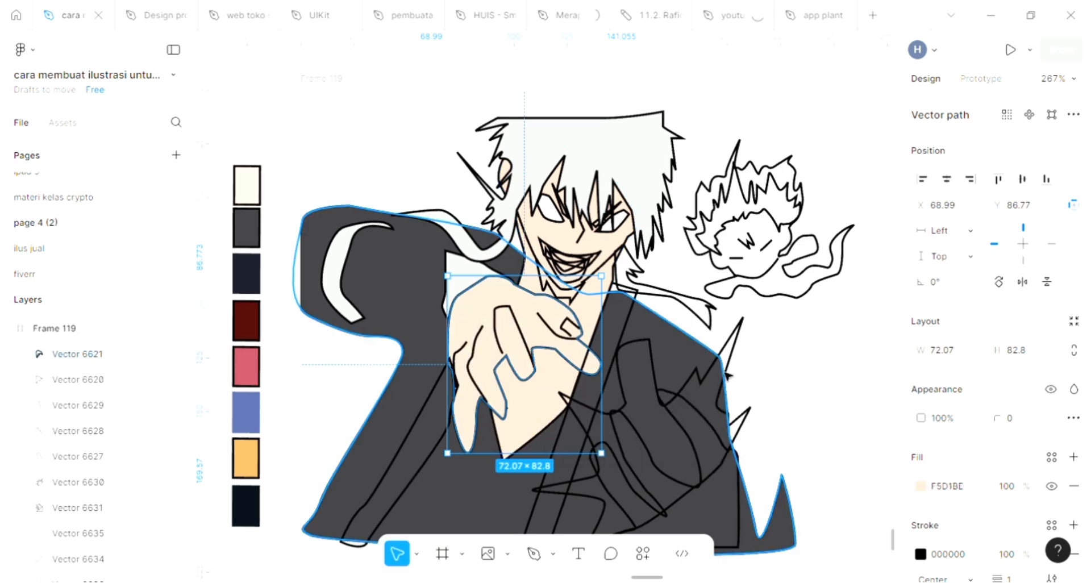
pyautogui.hotkey('ctrl', '[')
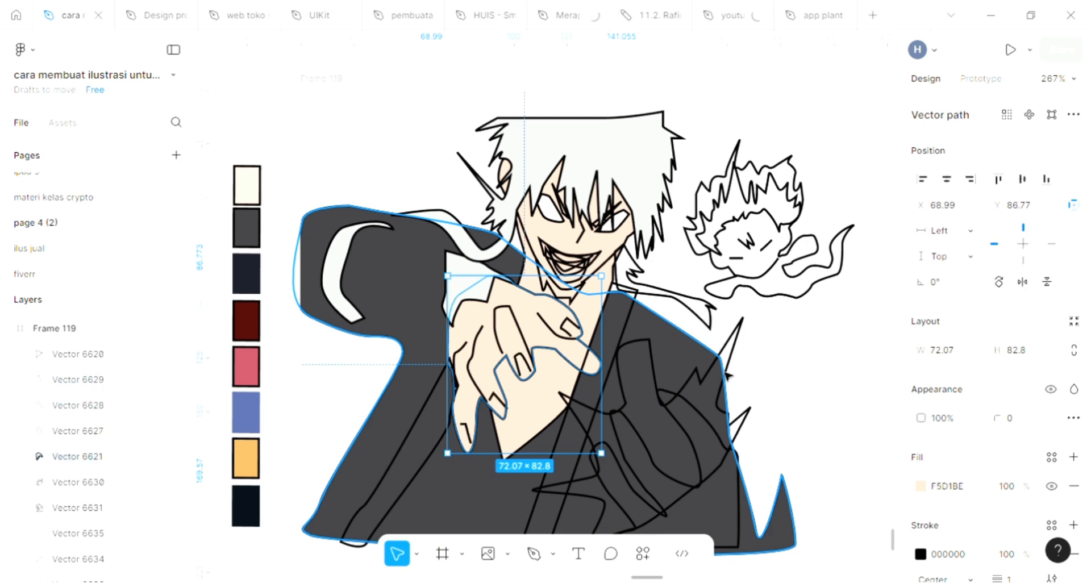
# Add the default D9D9D9 fill to the two long diagonal stripes on the front of the robe
pyautogui.scroll(-3, 800, 371)
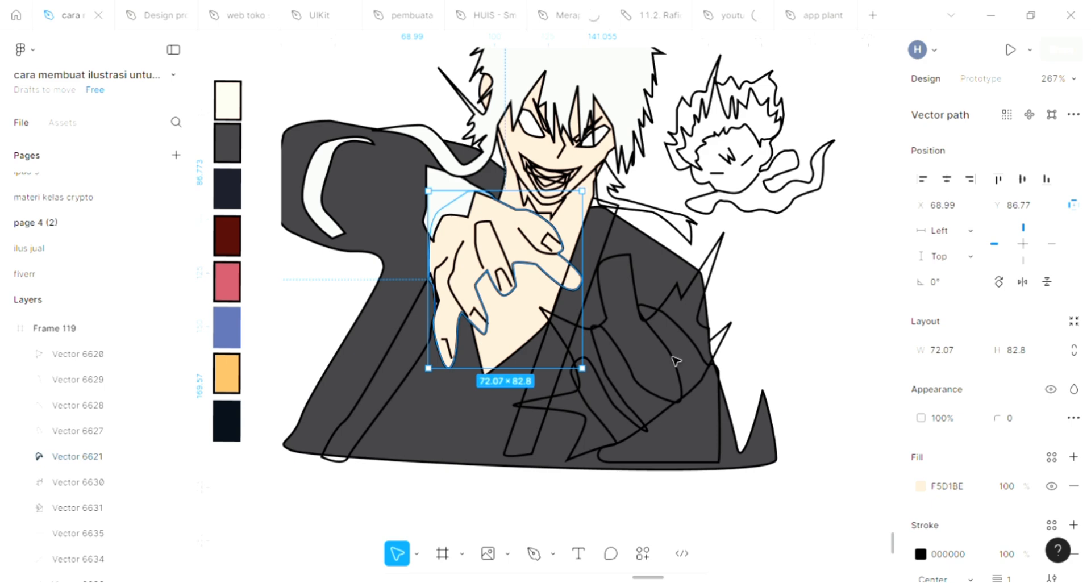
pyautogui.click(375, 392)
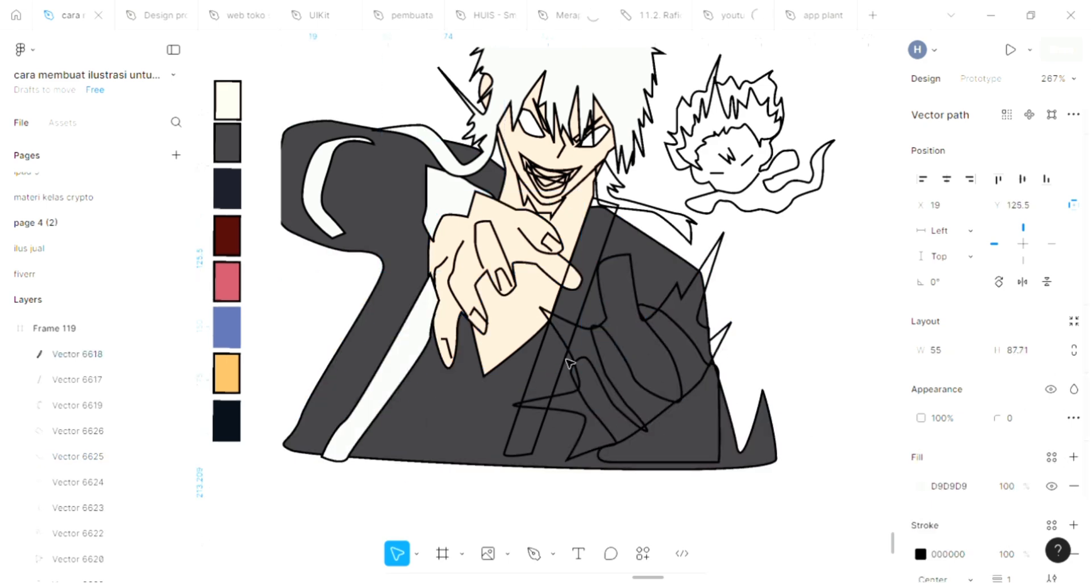
pyautogui.click(536, 377)
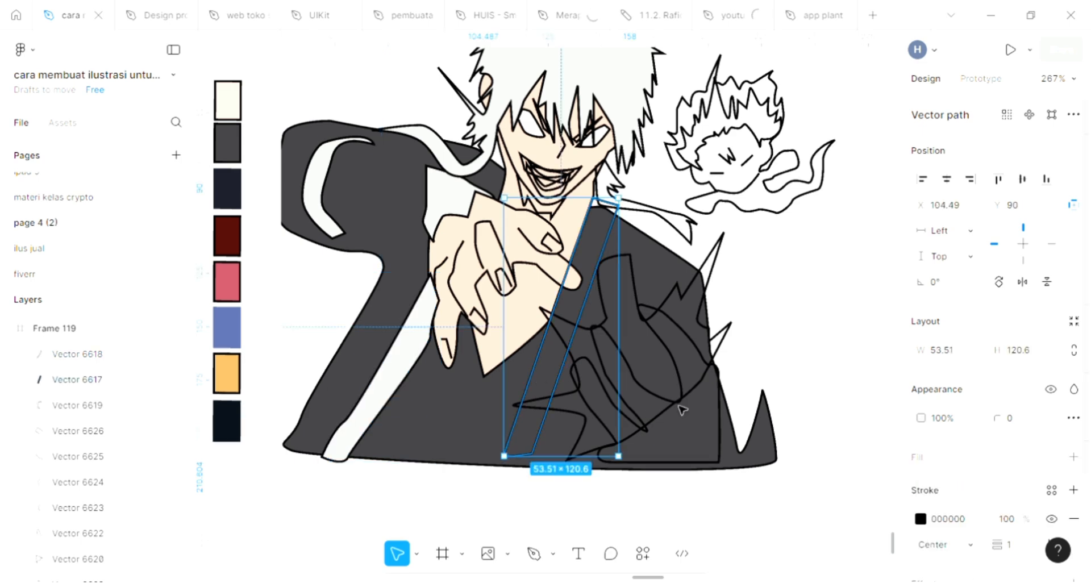
pyautogui.click(1079, 456)
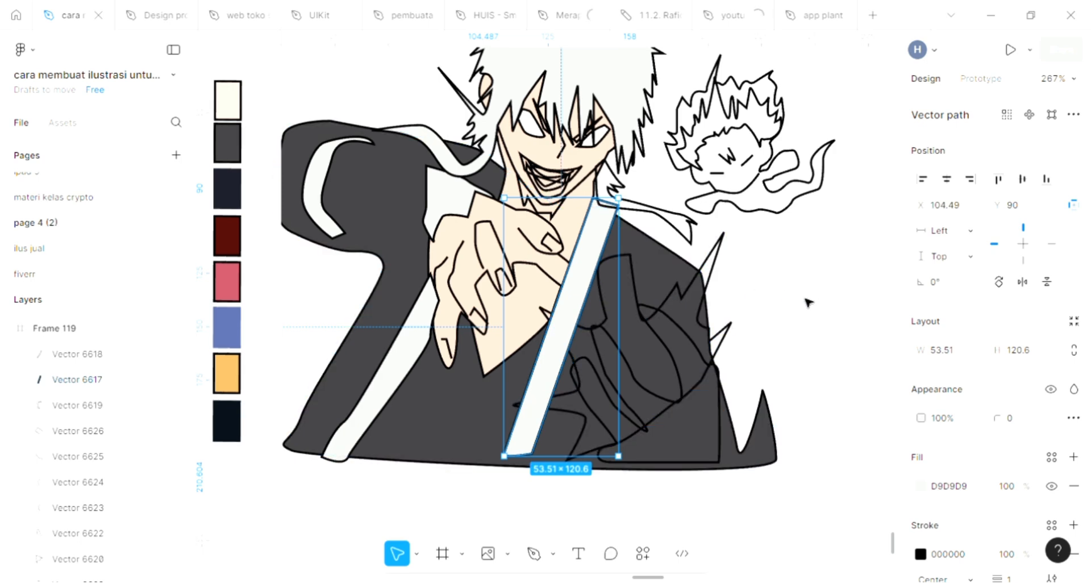
# Send the right diagonal robe stripe to the back, with the dark grey robe shape placed behind it
pyautogui.hotkey('ctrl', 'shift', '[')
pyautogui.click(447, 409)
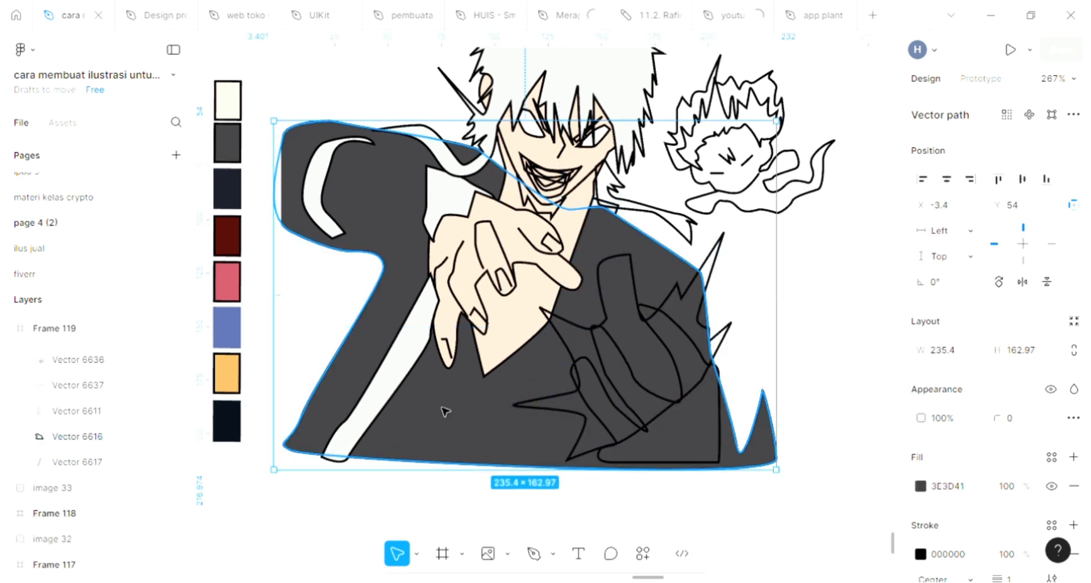
pyautogui.hotkey('ctrl', 'shift', '[')
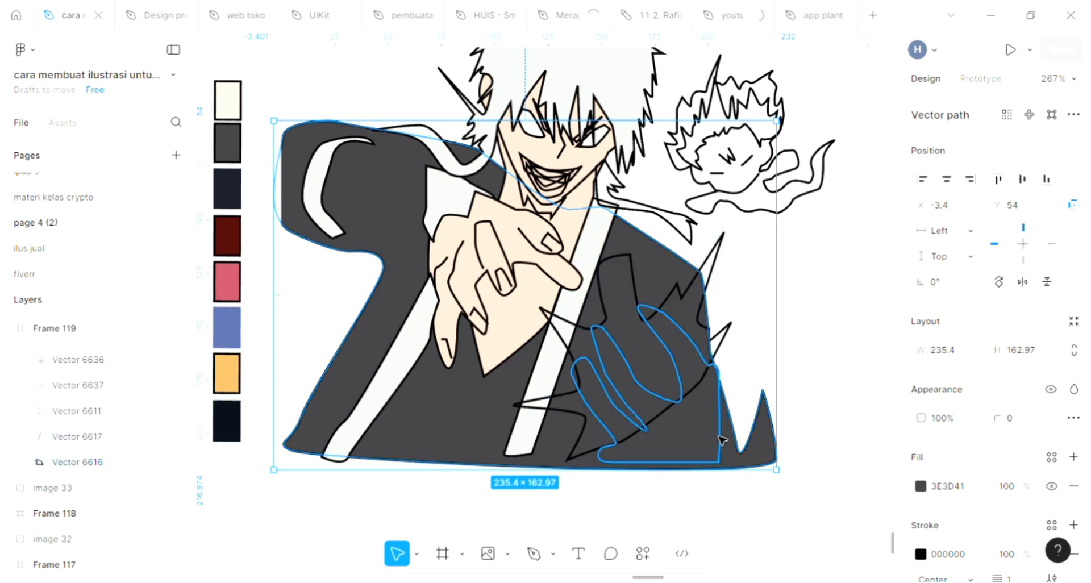
# Fill the lower hand in front of the robe with skin tone F5D1BE sampled from the chest
pyautogui.press('Tab')
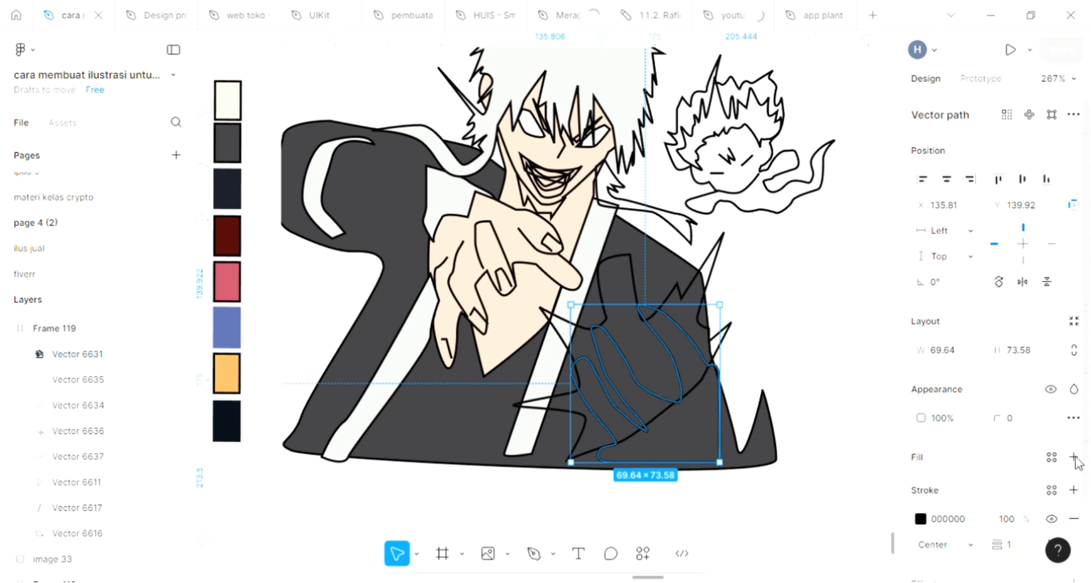
pyautogui.click(968, 452)
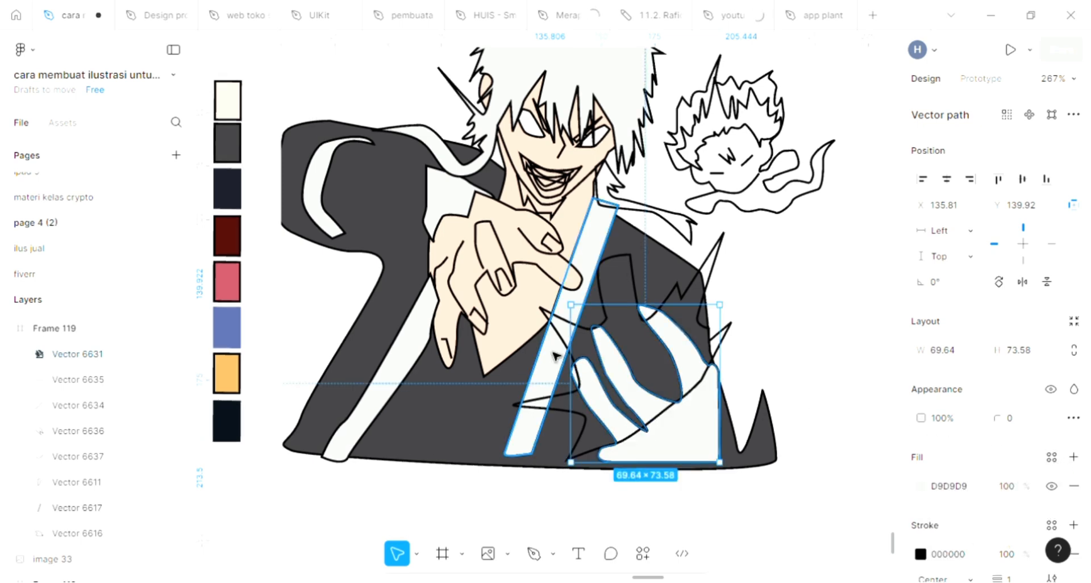
pyautogui.press('i')
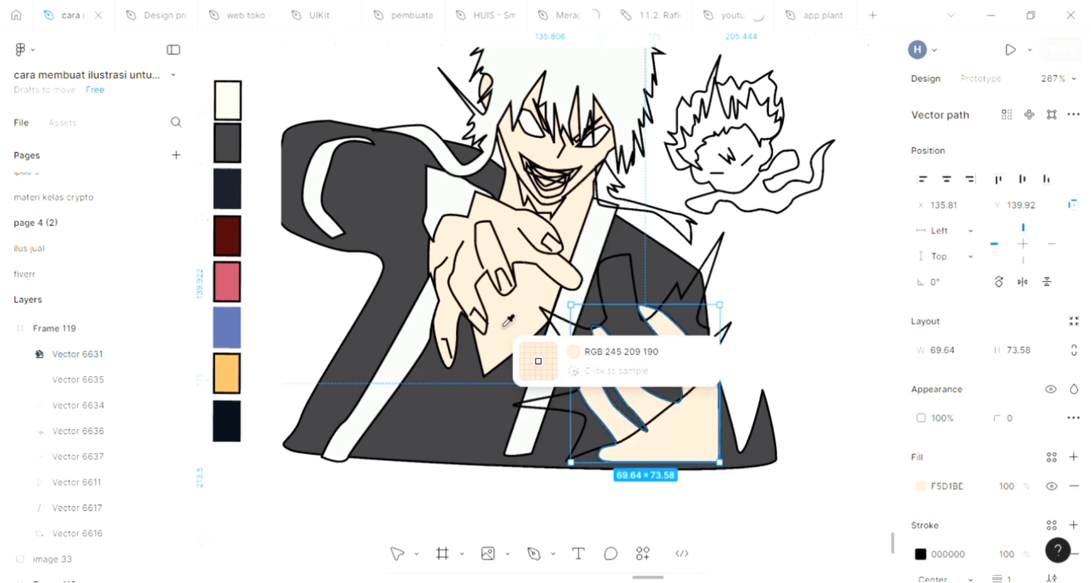
pyautogui.click(504, 326)
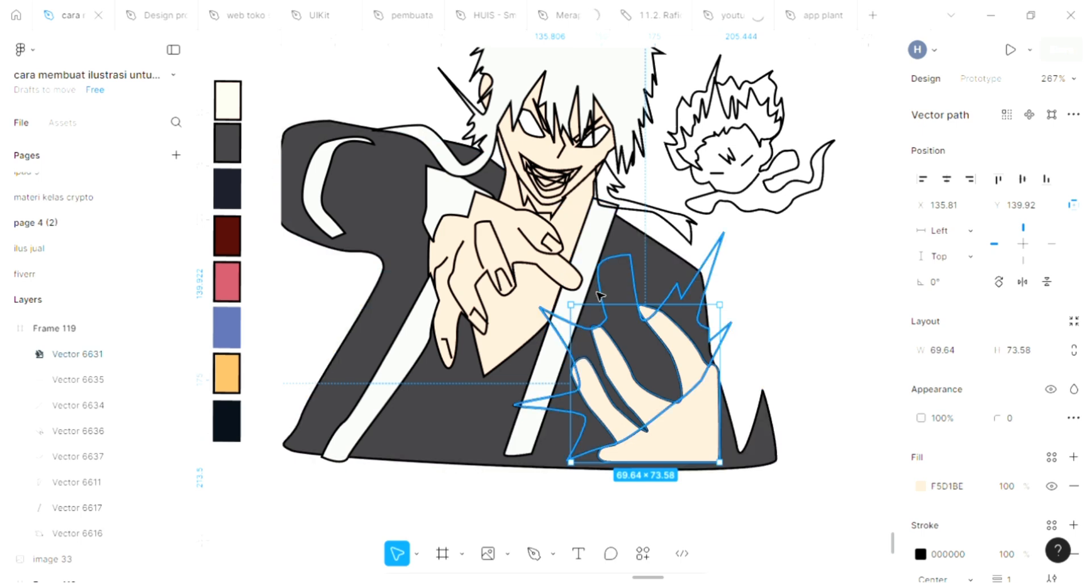
# Fill the spiky flame shape around the lower hand with palette blue 5869A2 and move it one level behind the hand
pyautogui.click(629, 264)
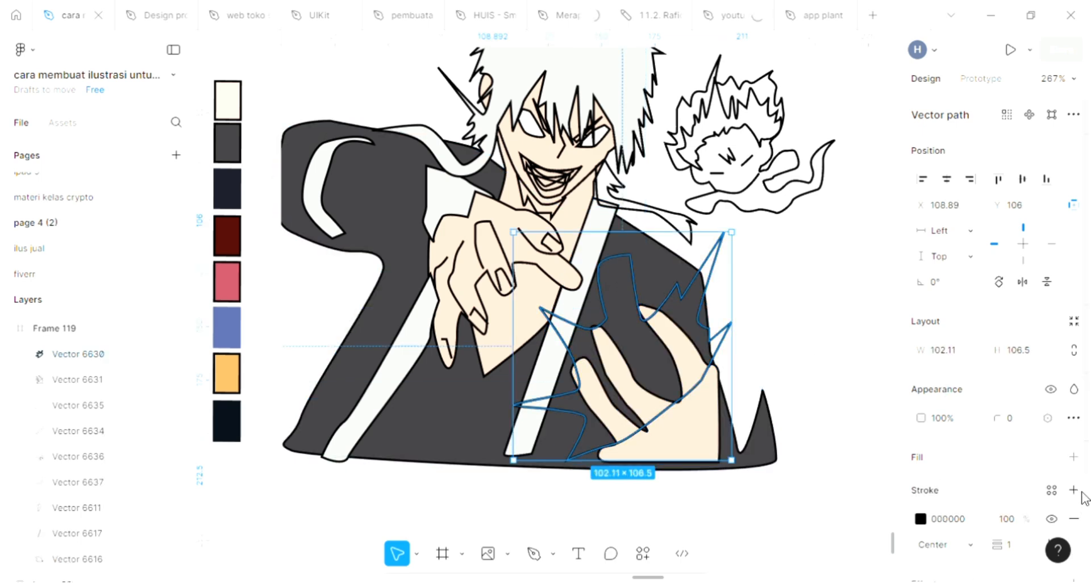
pyautogui.click(1073, 458)
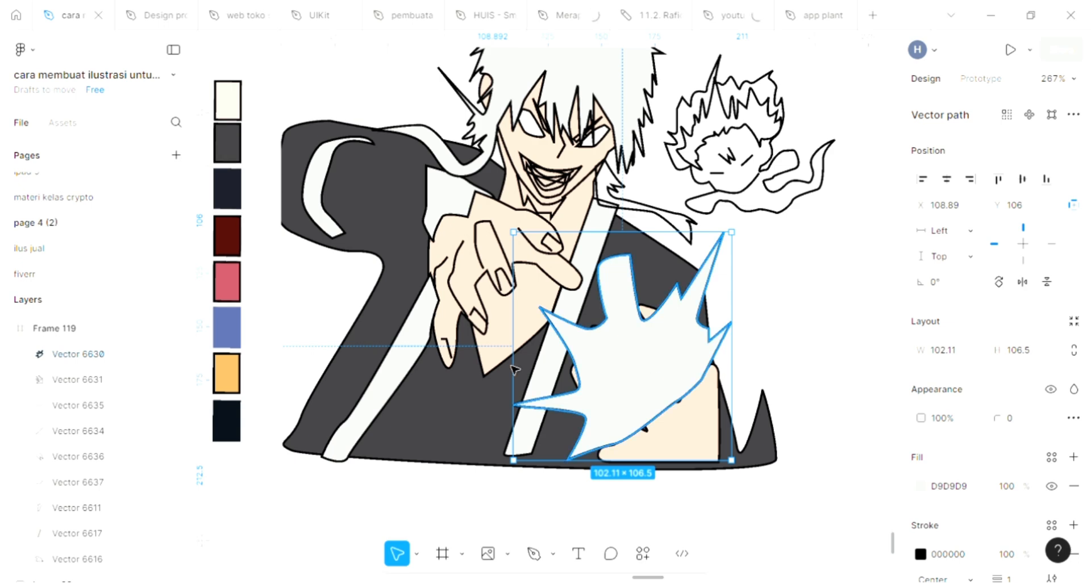
pyautogui.hotkey('ctrl', '[')
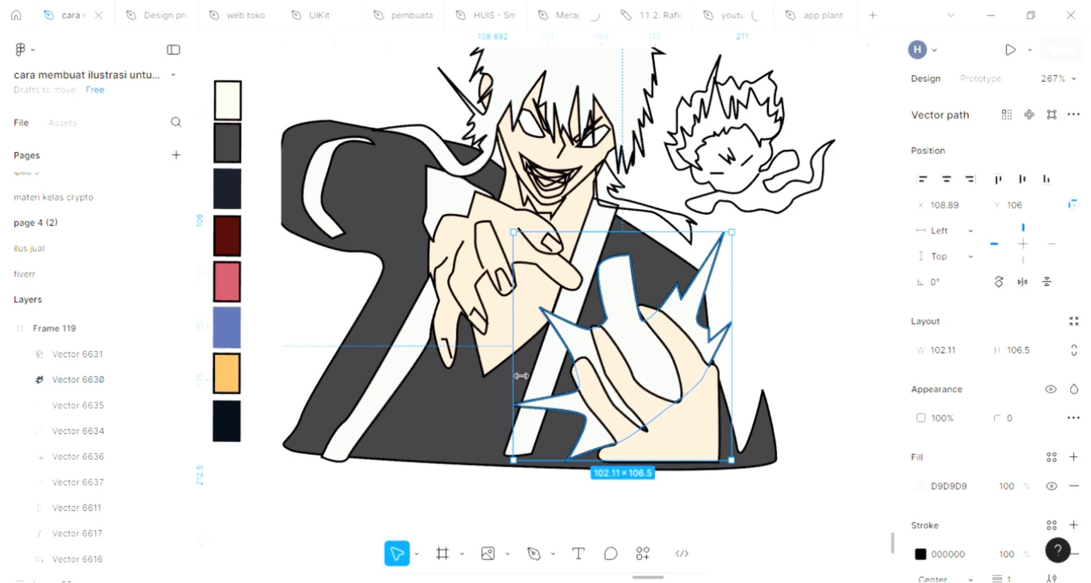
pyautogui.hscroll(-2, 521, 375)
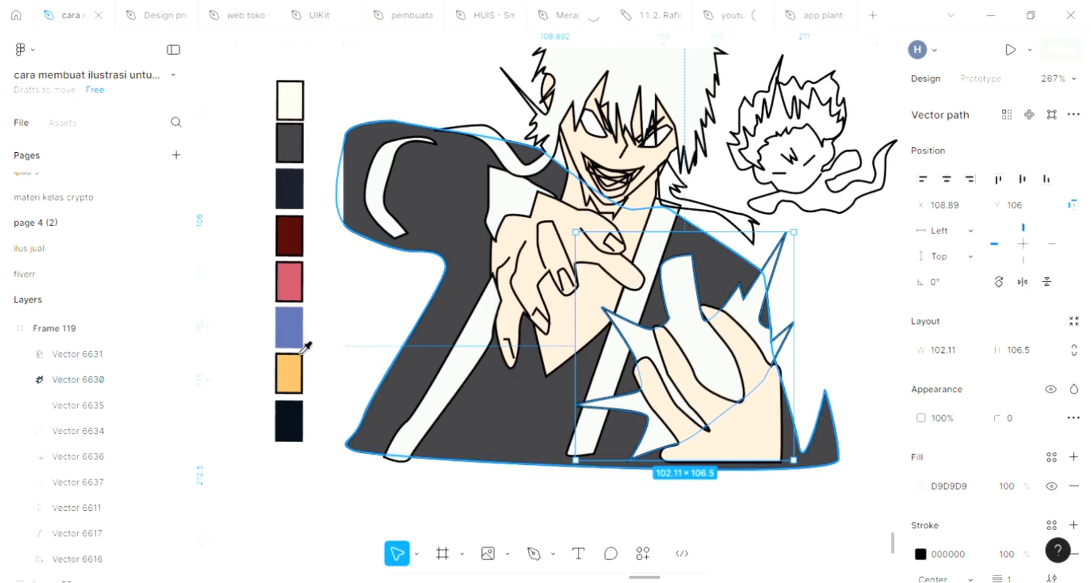
pyautogui.click(289, 327)
pyautogui.scroll(2, 651, 338)
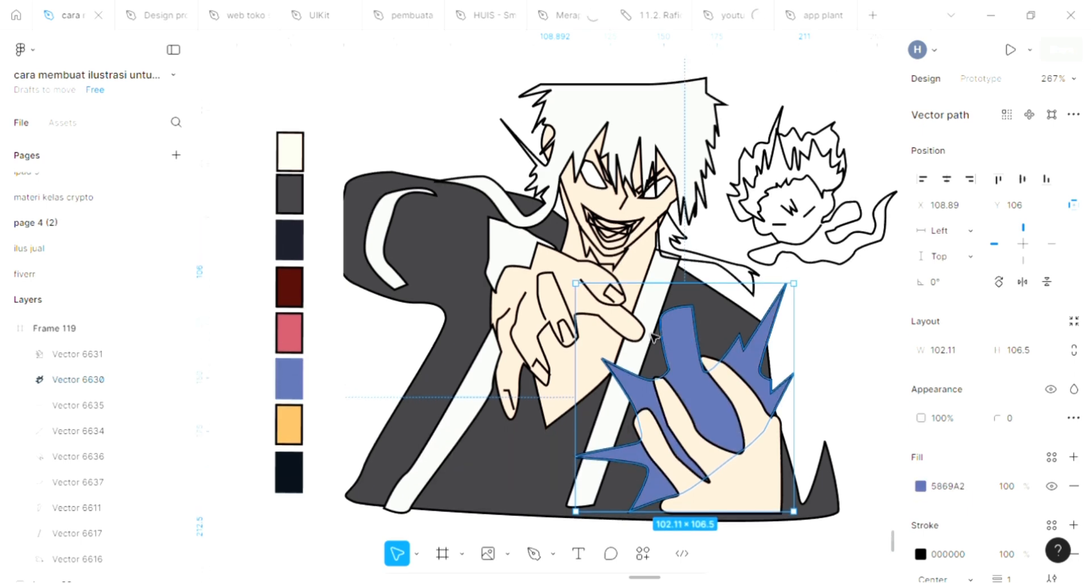
# Draw a 4 × 4 ellipse as the iris inside the character's eye nearer the ear
pyautogui.hscroll(2, 651, 338)
pyautogui.scroll(1, 651, 338)
pyautogui.hscroll(1, 651, 338)
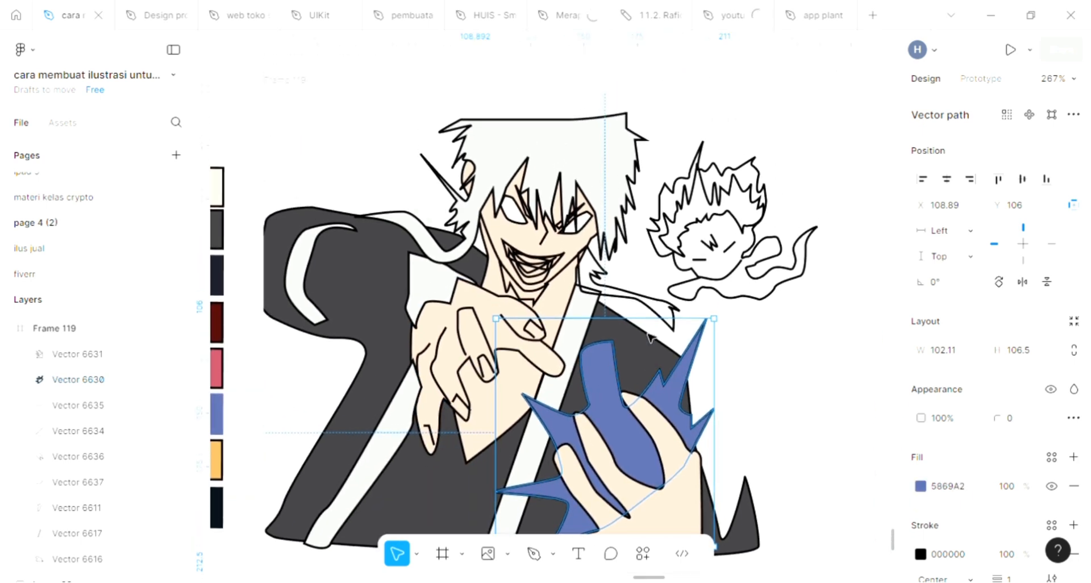
pyautogui.hscroll(1, 637, 283)
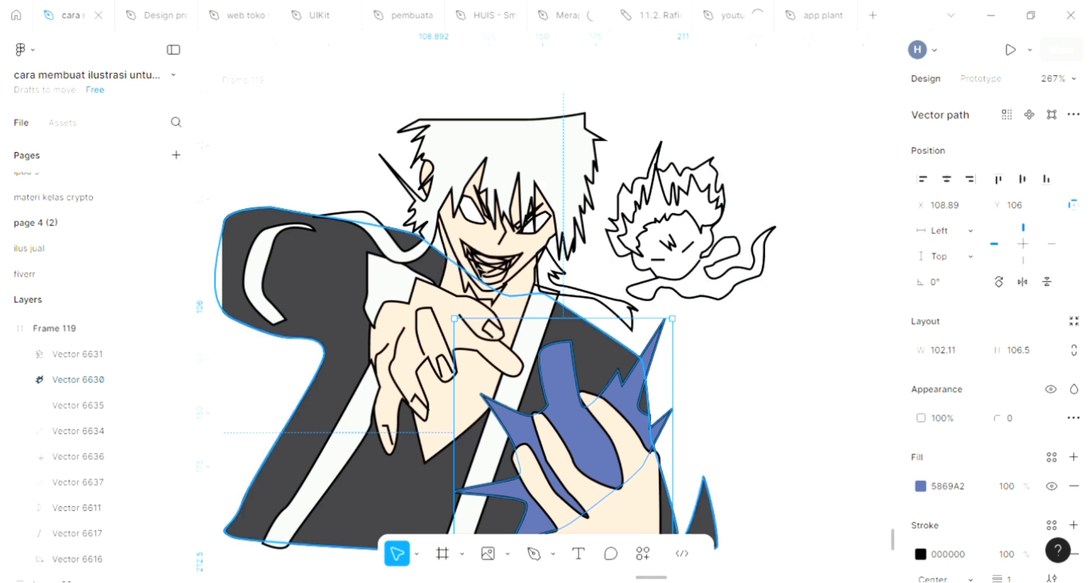
pyautogui.scroll(3, 465, 281)
pyautogui.scroll(4, 482, 284)
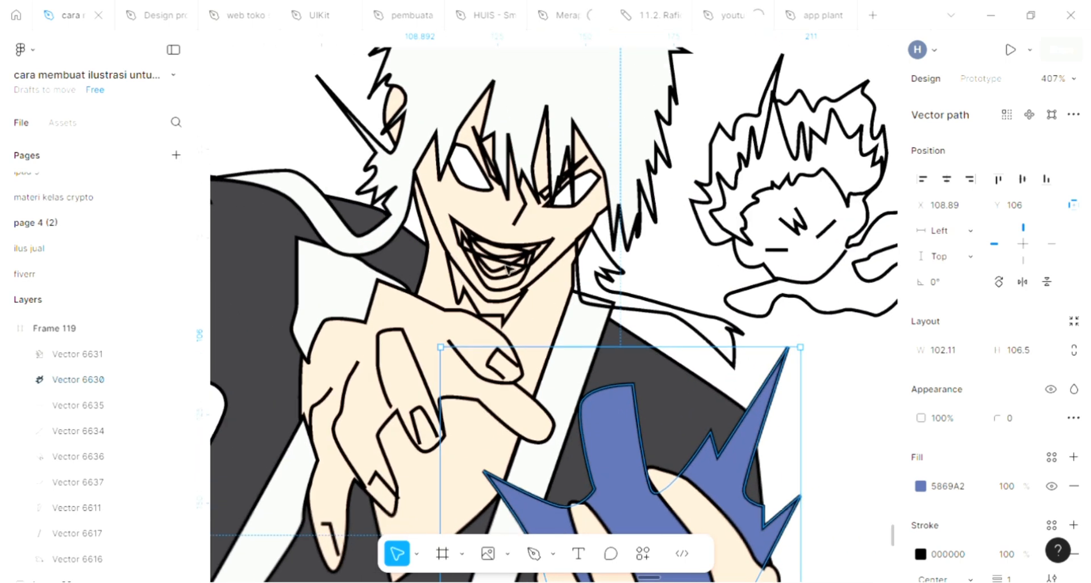
pyautogui.click(507, 556)
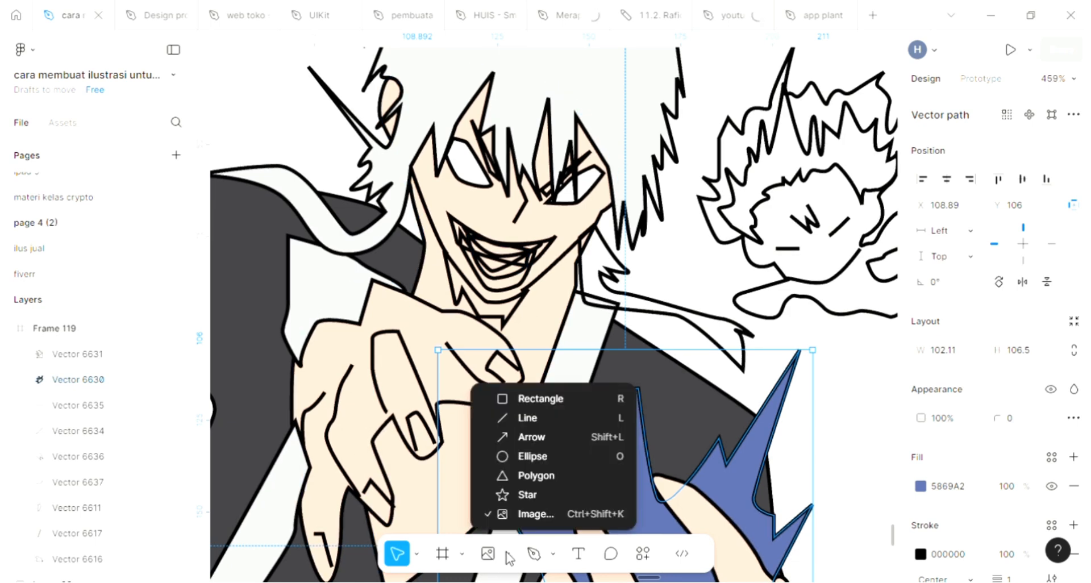
pyautogui.click(522, 455)
pyautogui.scroll(6, 471, 172)
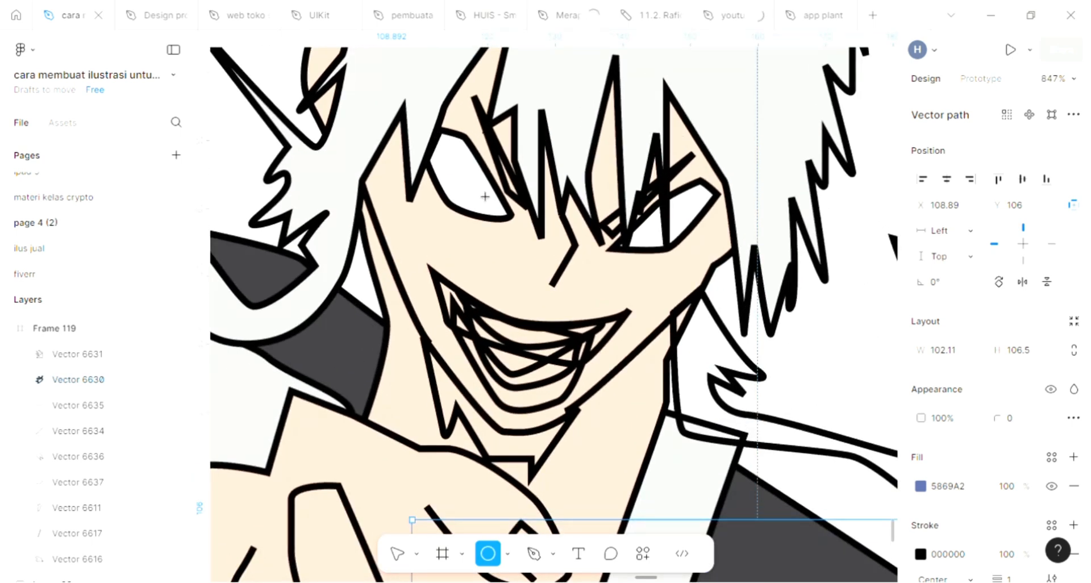
pyautogui.moveTo(460, 167); pyautogui.dragTo(486, 194)
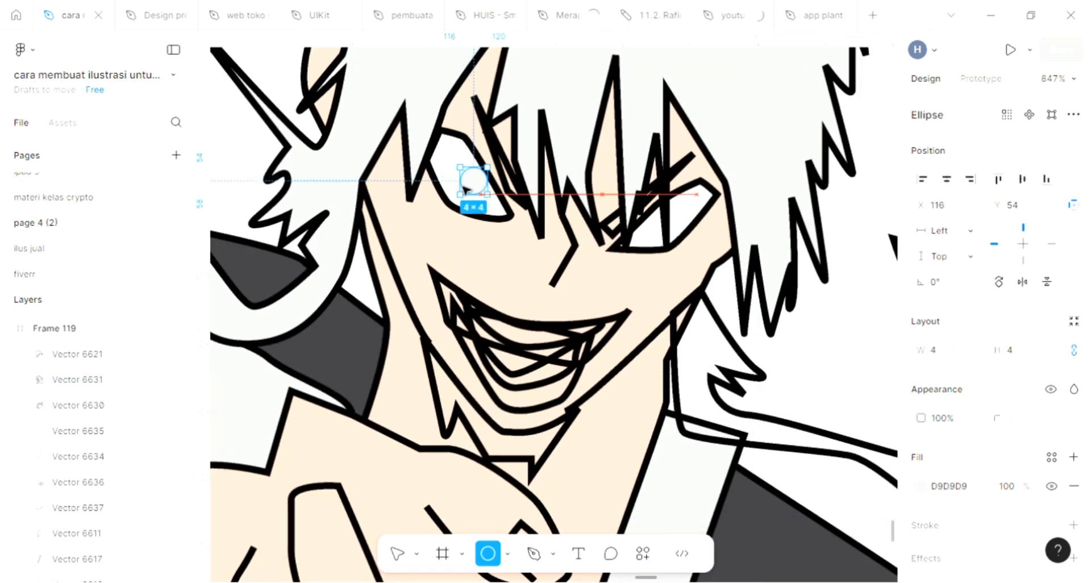
# Duplicate the iris circle into the other eye, placing the copy at X 144, Y 61
pyautogui.moveTo(464, 191); pyautogui.dragTo(562, 206)
pyautogui.scroll(-3, 469, 192)
pyautogui.scroll(-2, 469, 192)
pyautogui.scroll(5, 573, 218)
pyautogui.scroll(-2, 564, 211)
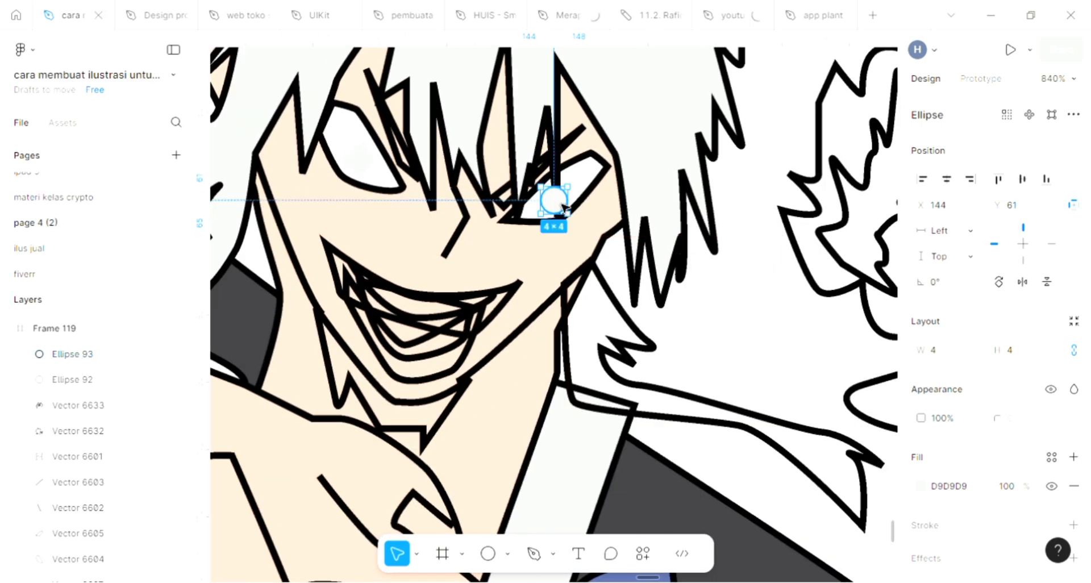
# Fill the copied iris with the dark red 510D09 sampled from the colour palette
pyautogui.scroll(-4, 563, 208)
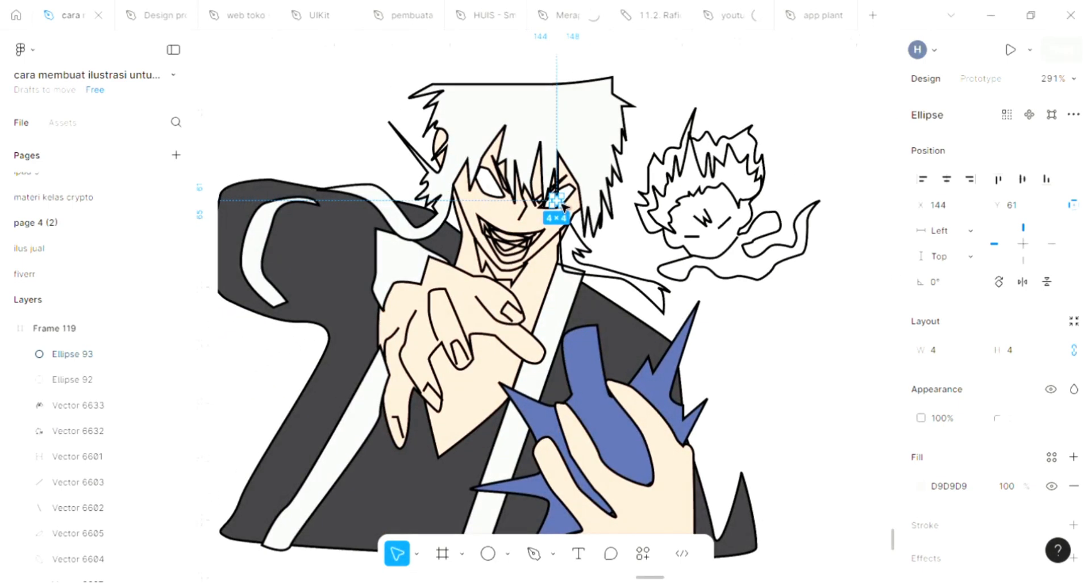
pyautogui.scroll(-2, 554, 202)
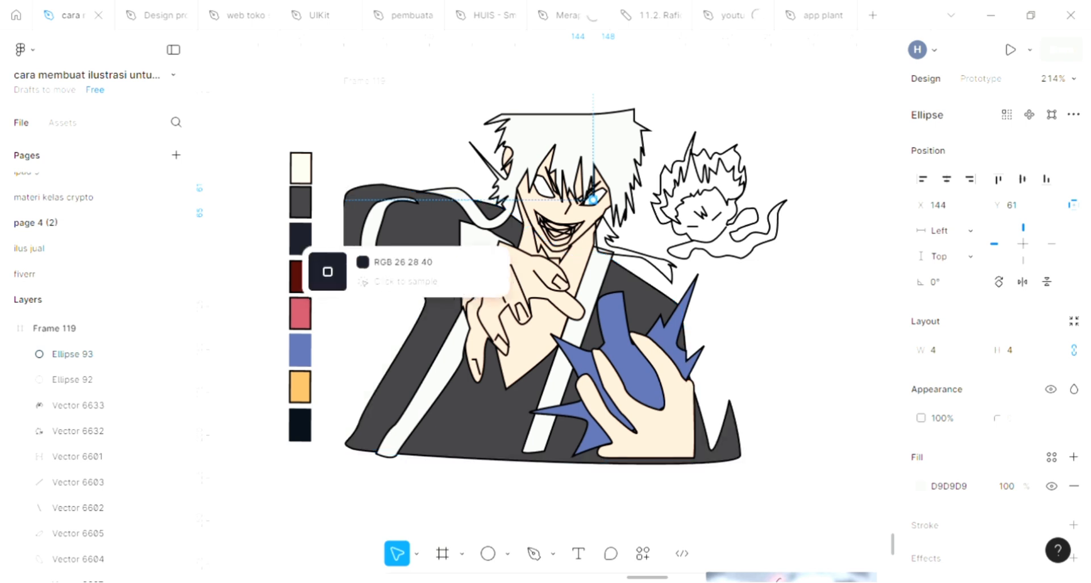
pyautogui.click(300, 277)
pyautogui.scroll(2, 463, 226)
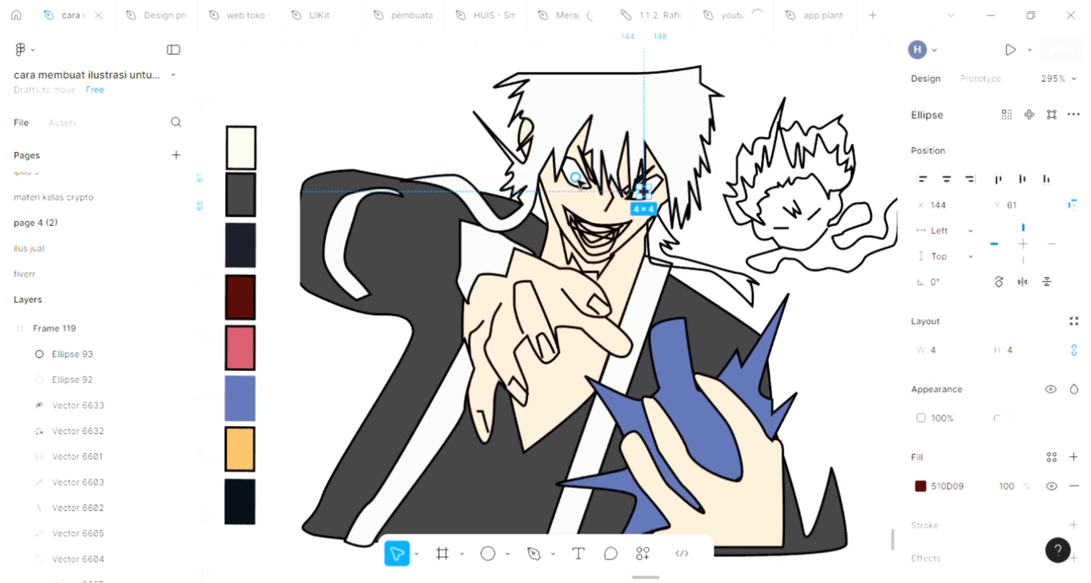
# Fill the first iris with dark red 510D09 sampled from the coloured iris in the other eye
pyautogui.click(576, 178)
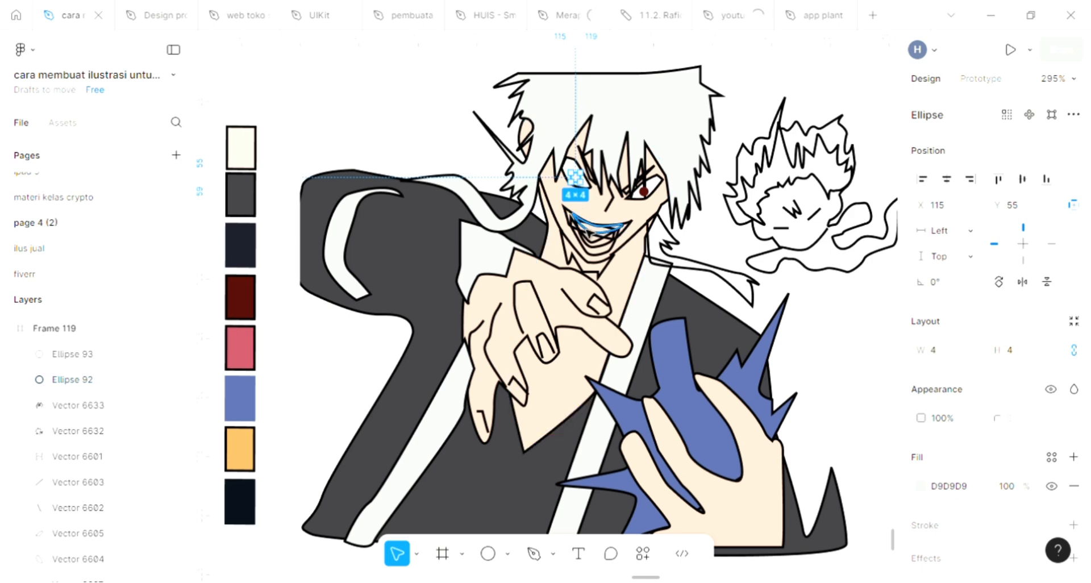
pyautogui.scroll(1, 602, 225)
pyautogui.scroll(1, 662, 199)
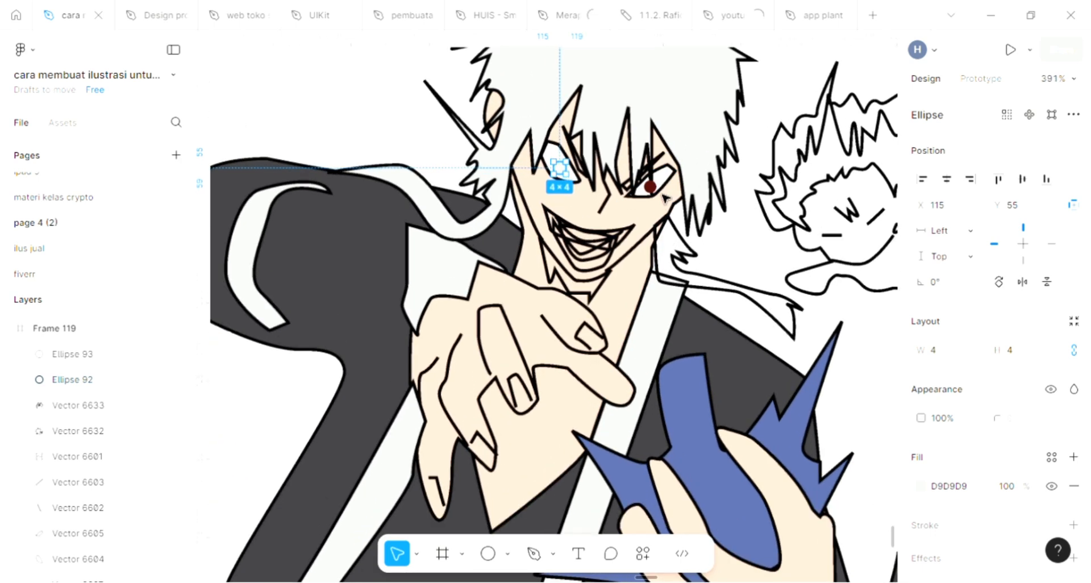
pyautogui.scroll(3, 664, 196)
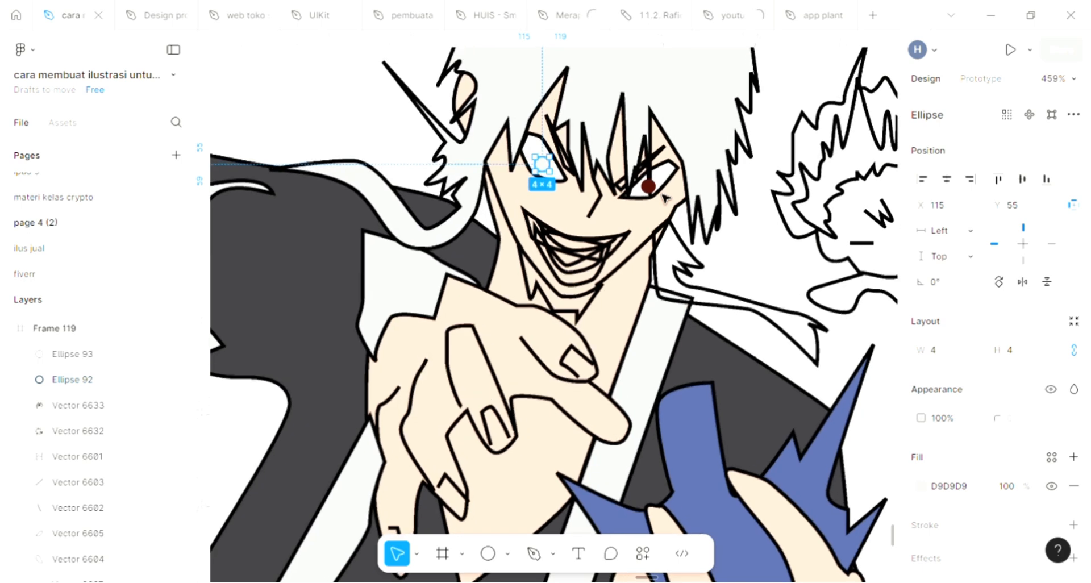
pyautogui.scroll(1, 662, 193)
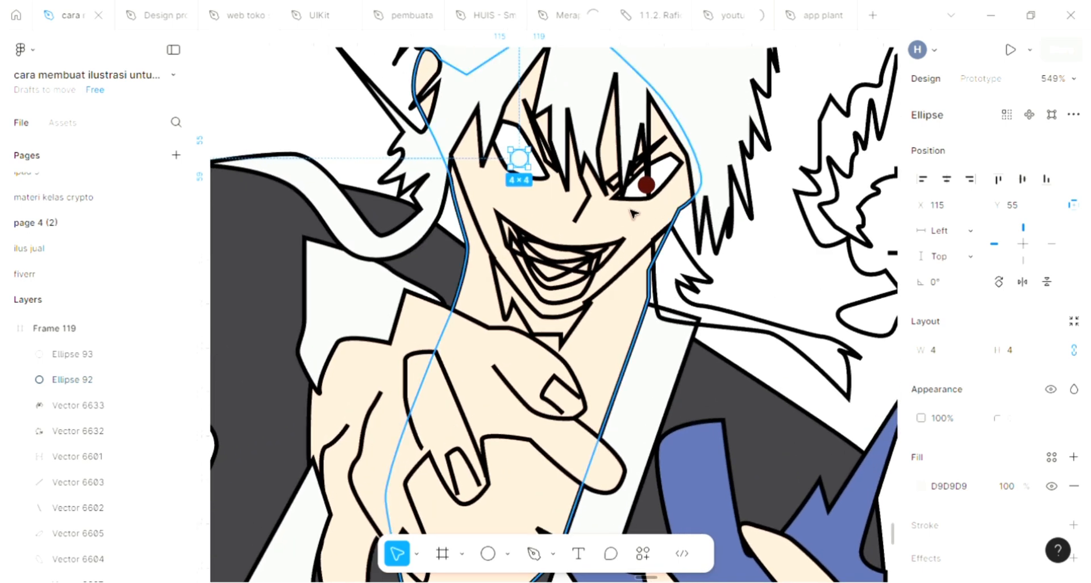
pyautogui.click(646, 192)
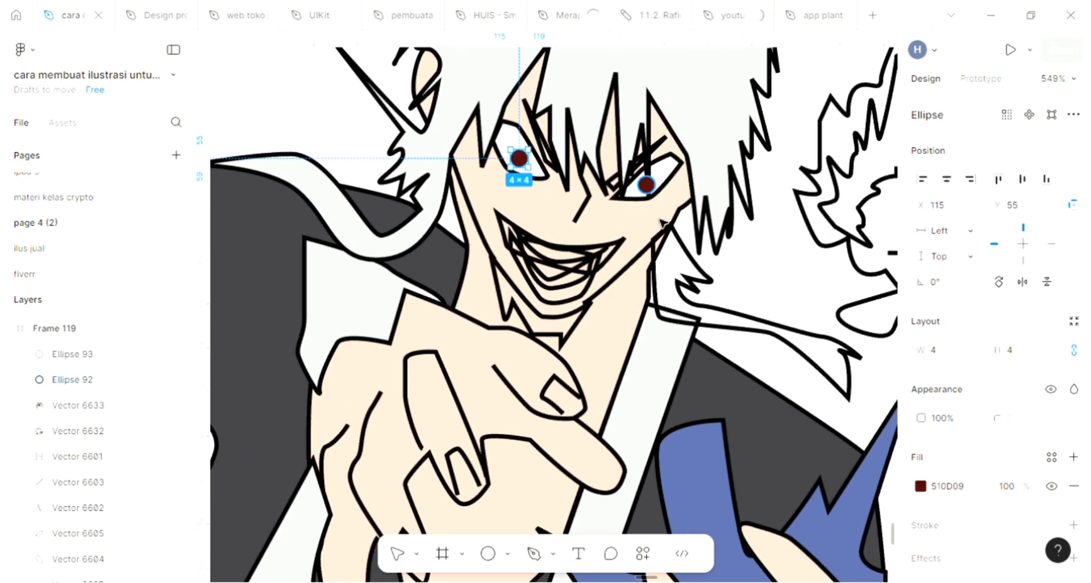
pyautogui.press('Escape')
# Edit the diagonal robe stripe beside the blue flame, extending its lower end points to the hem for a 56.51 × 127.6 shape
pyautogui.scroll(-5, 770, 258)
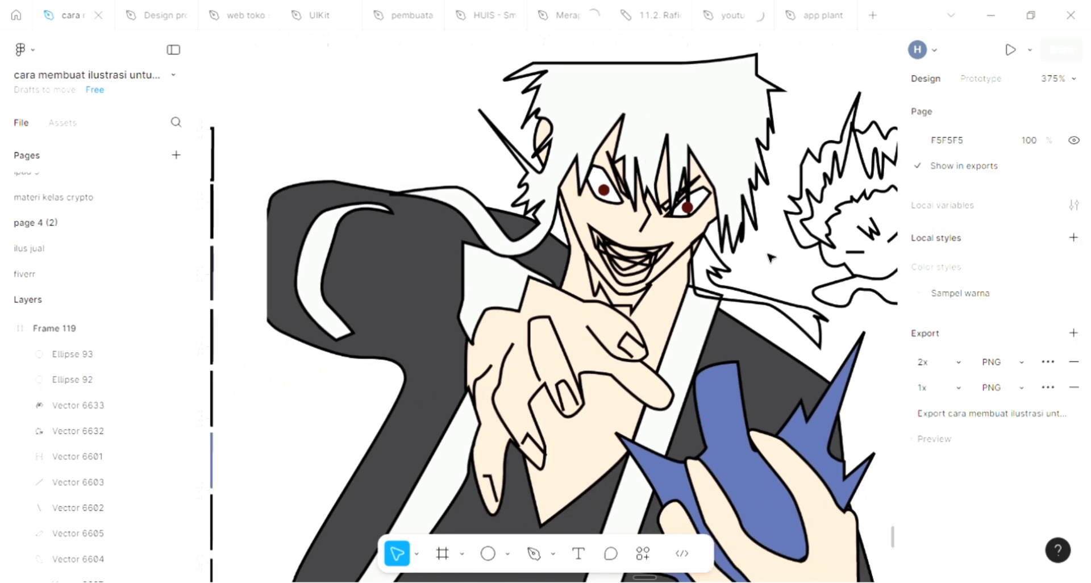
pyautogui.scroll(-1, 770, 258)
pyautogui.hscroll(3, 761, 260)
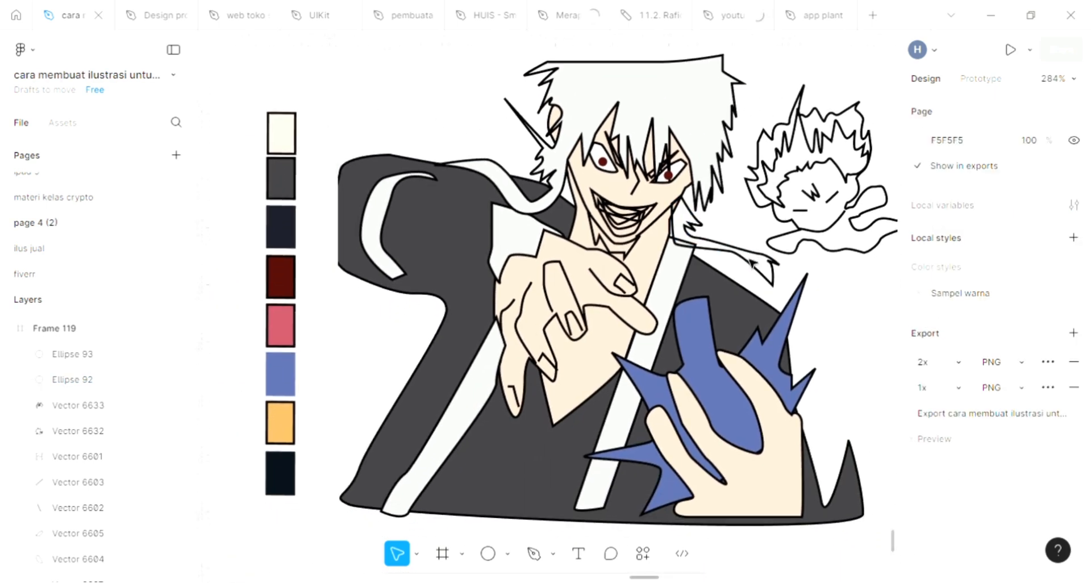
pyautogui.hscroll(2, 752, 262)
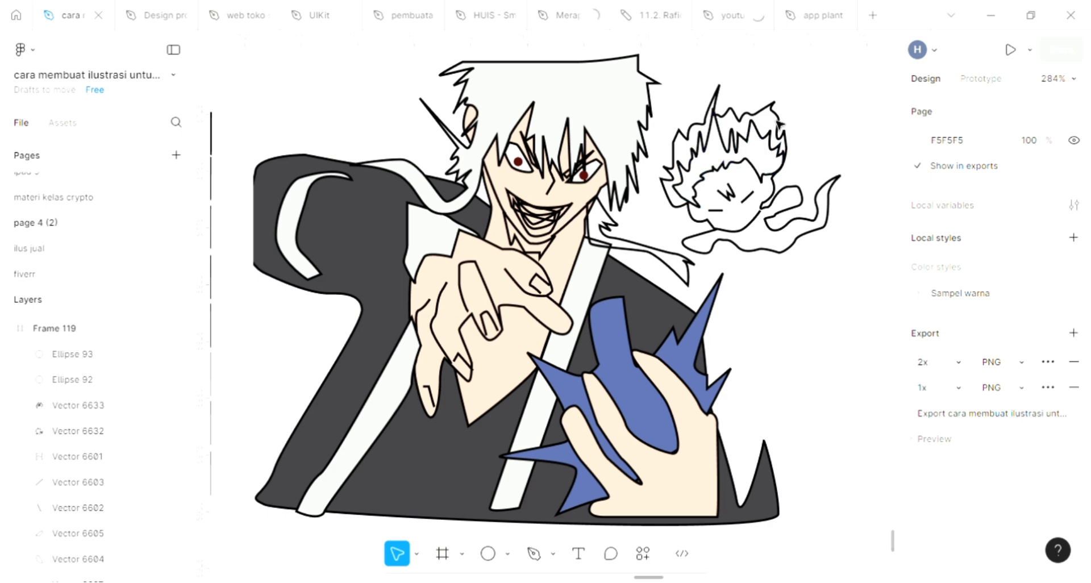
pyautogui.scroll(-1, 507, 394)
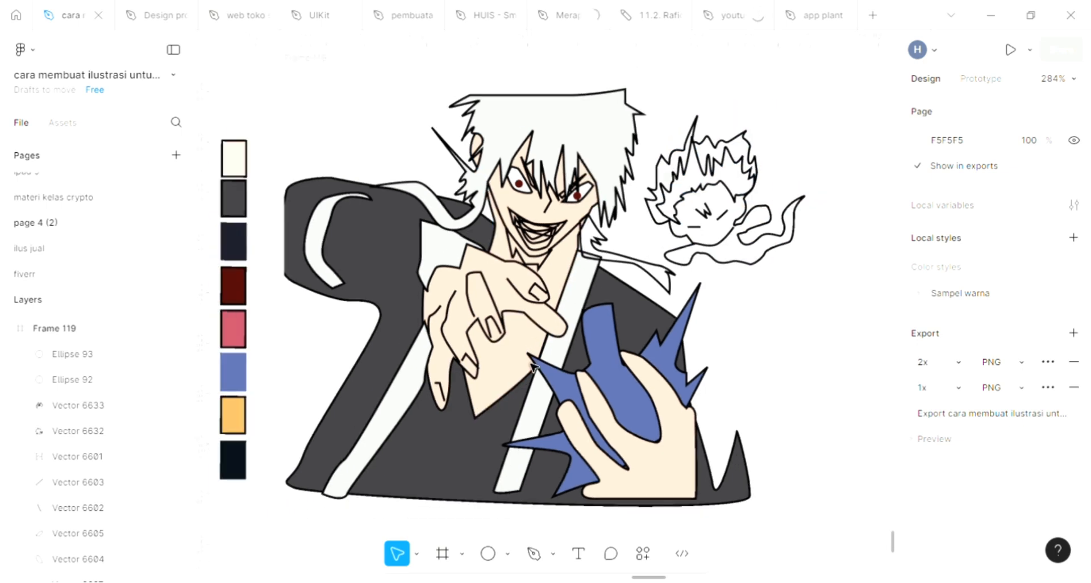
pyautogui.scroll(-1, 436, 413)
pyautogui.hscroll(1, 420, 381)
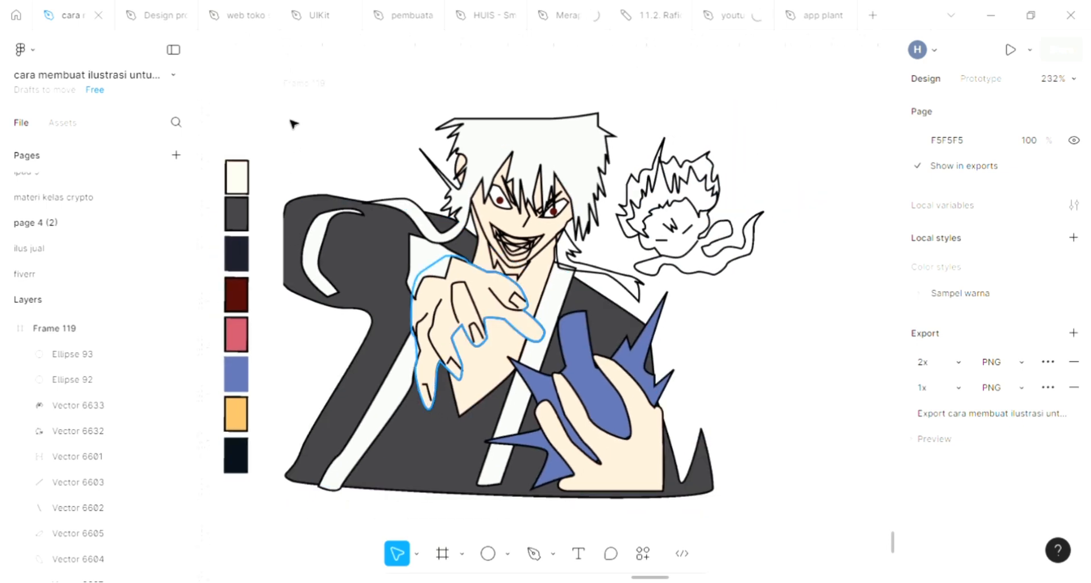
pyautogui.click(277, 219)
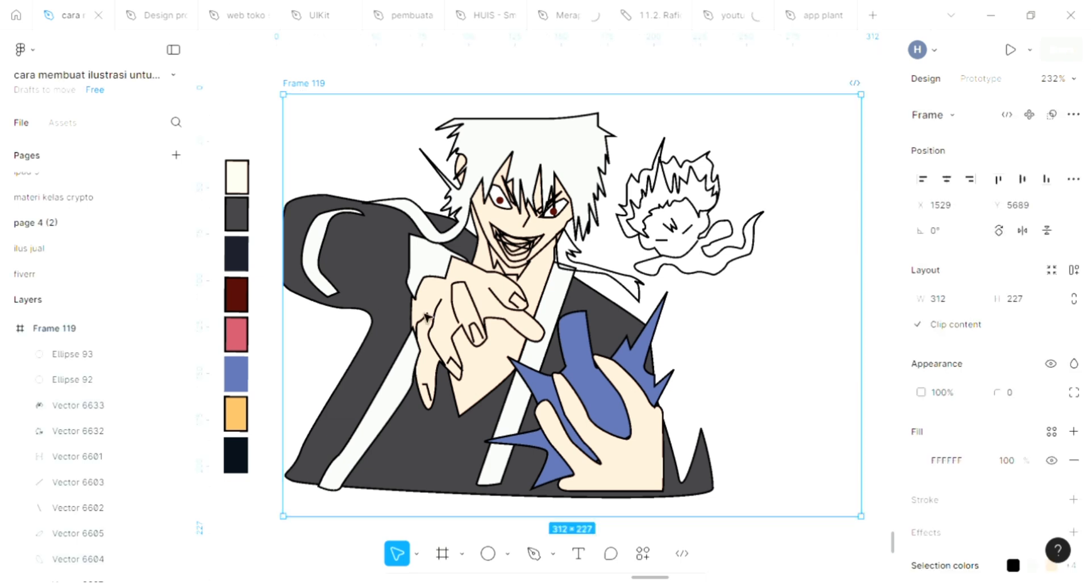
pyautogui.click(496, 487)
pyautogui.doubleClick(489, 485)
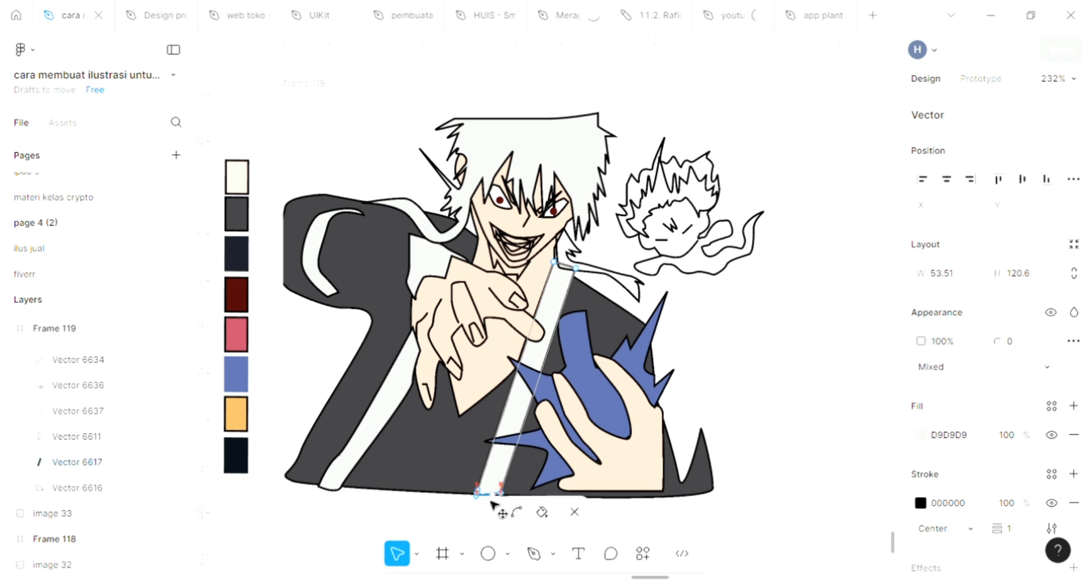
pyautogui.moveTo(488, 484); pyautogui.dragTo(483, 497)
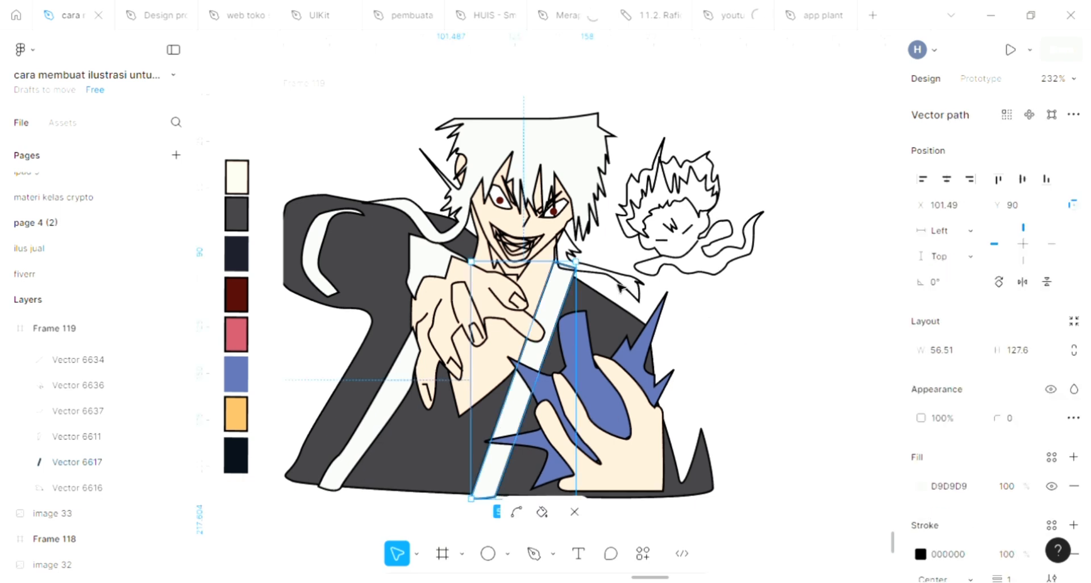
pyautogui.click(676, 307)
# Add the default D9D9D9 fill to the pointed strip trailing from the neck over the shoulder
pyautogui.click(625, 289)
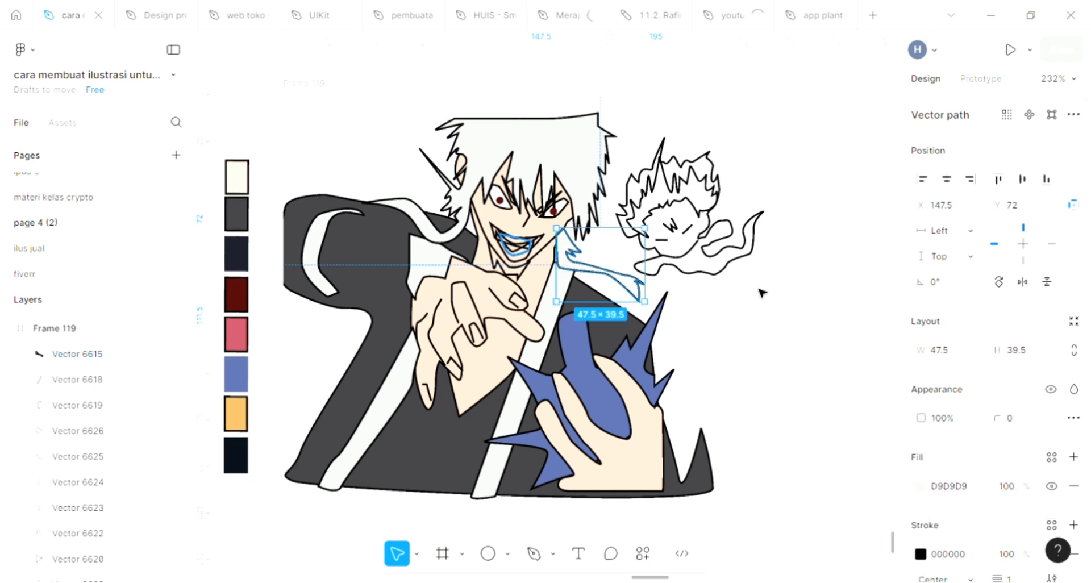
pyautogui.click(689, 290)
# Add the default D9D9D9 fill to the outer outline of the smoky figure beside the character and send it behind the other shapes
pyautogui.scroll(3, 689, 290)
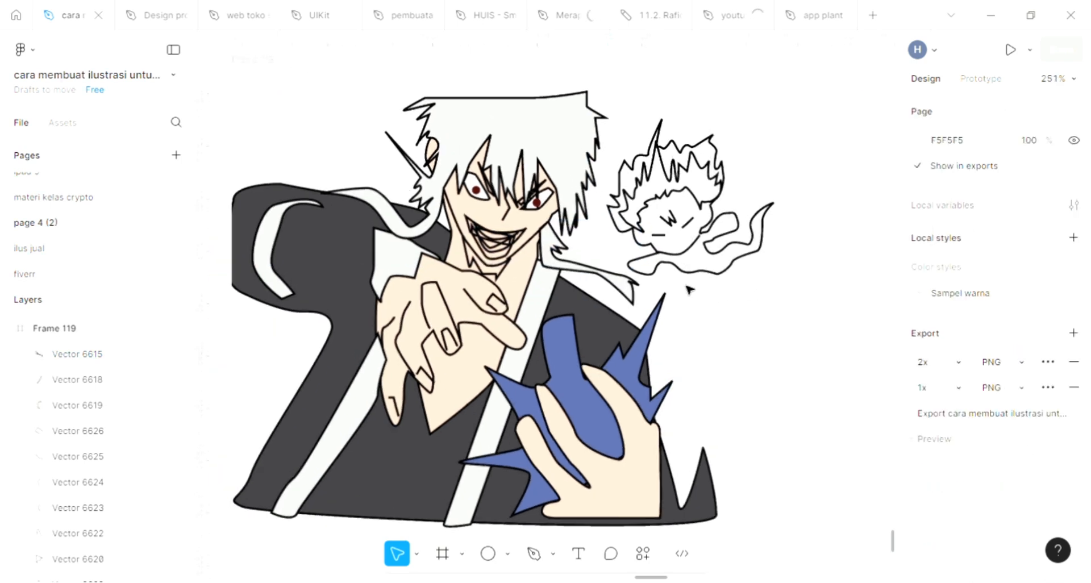
pyautogui.click(729, 176)
pyautogui.scroll(-2, 729, 177)
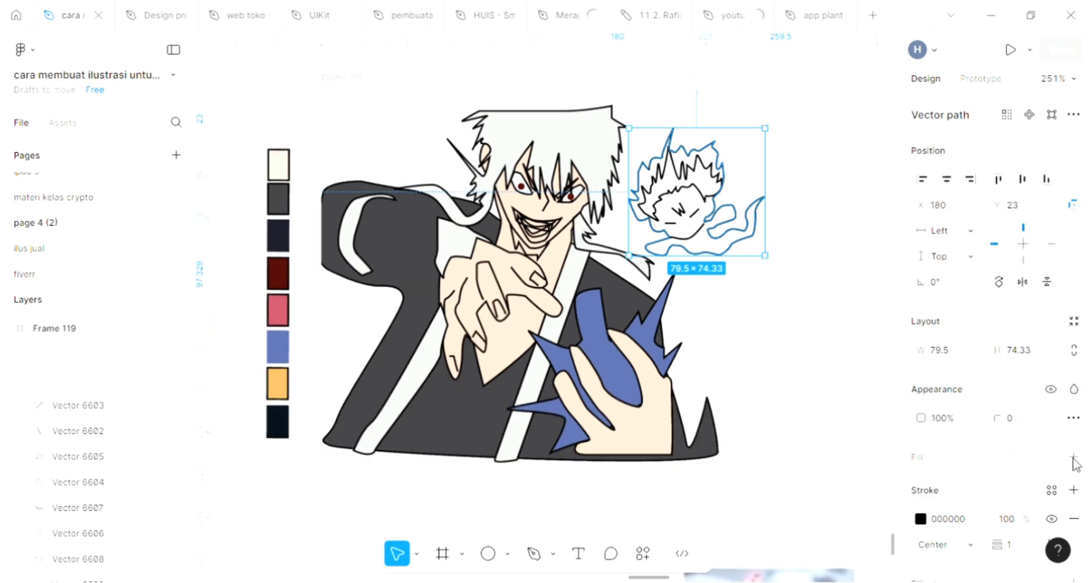
pyautogui.scroll(-1, 784, 415)
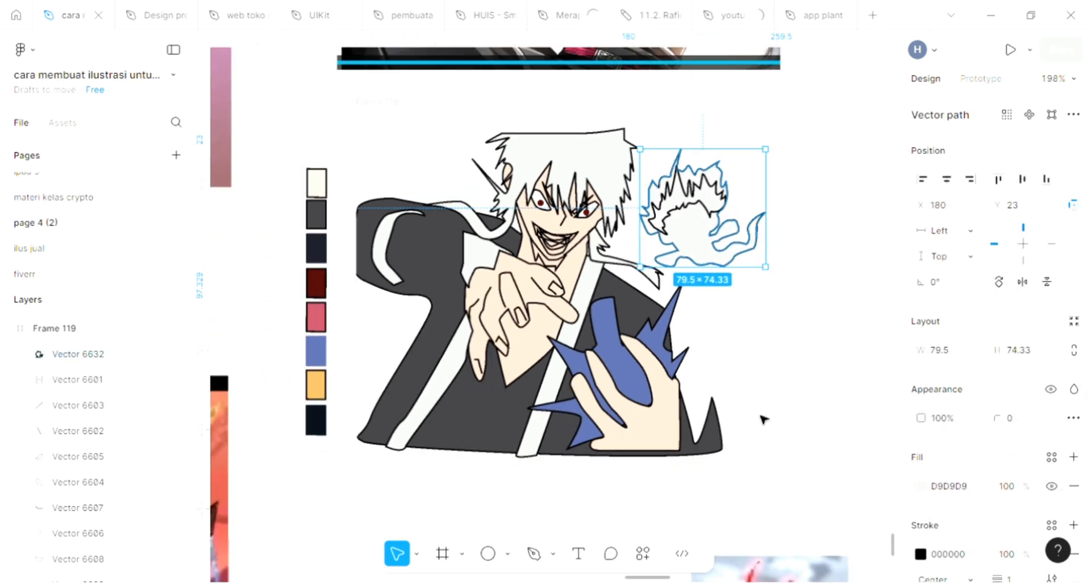
pyautogui.hotkey('ctrl', 'e')
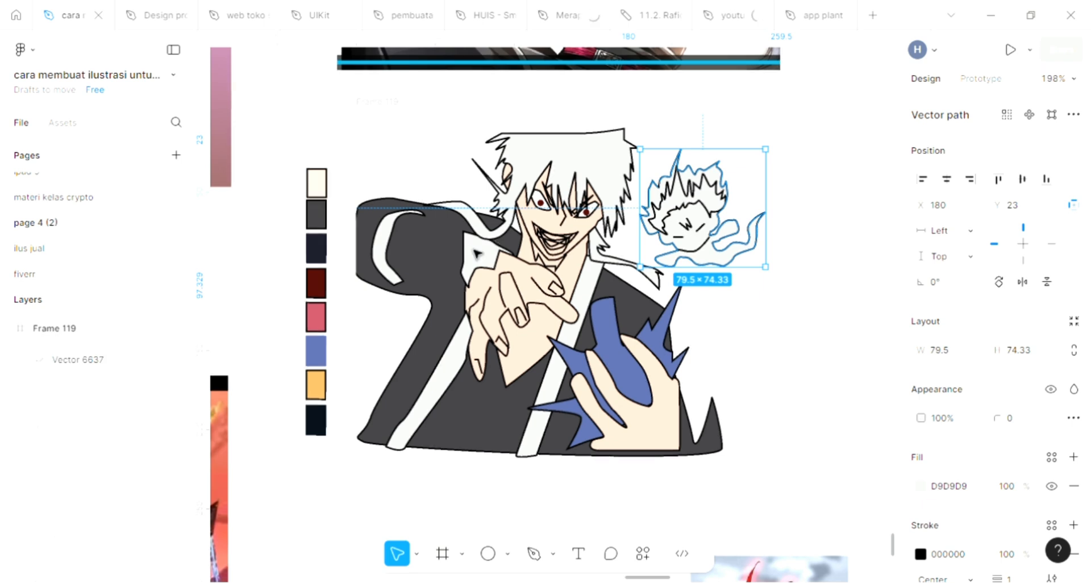
# Fill the smoky figure's outer silhouette with the dark red 510D09 sampled from the colour palette
pyautogui.press('i')
pyautogui.click(394, 275)
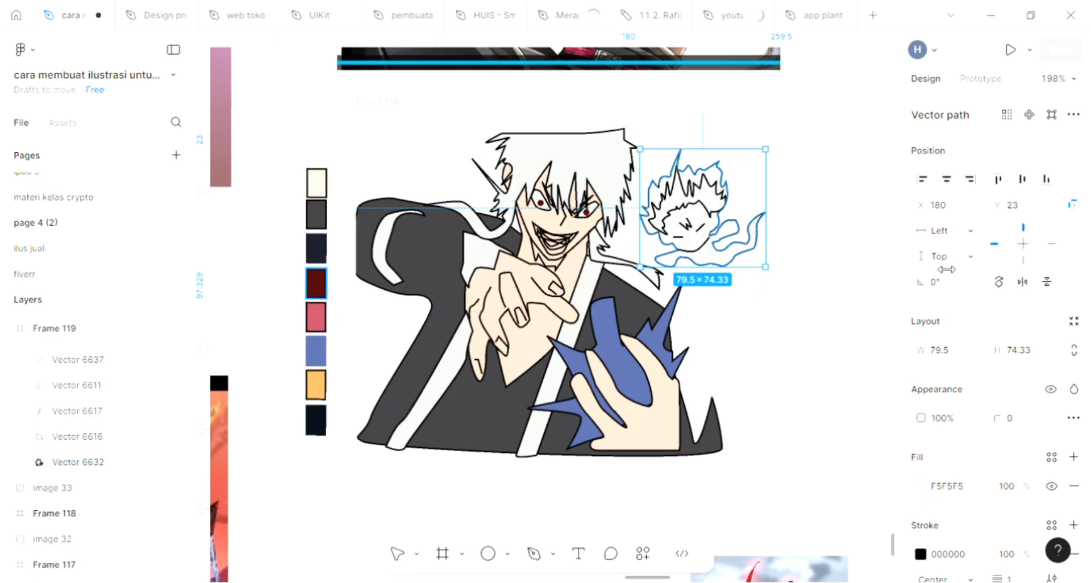
pyautogui.hotkey('ctrl', 'z')
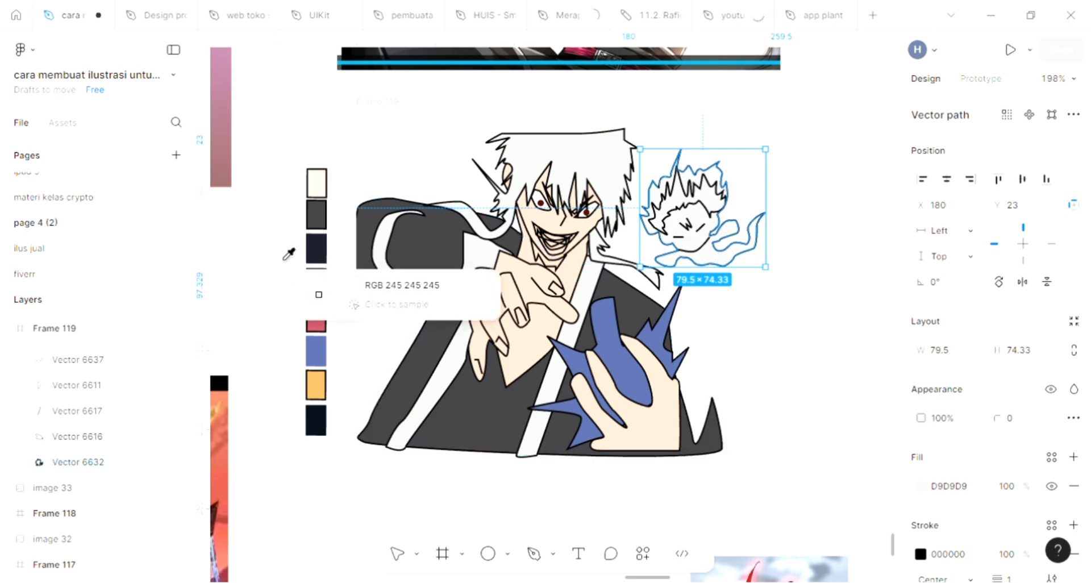
pyautogui.click(317, 283)
pyautogui.scroll(5, 756, 312)
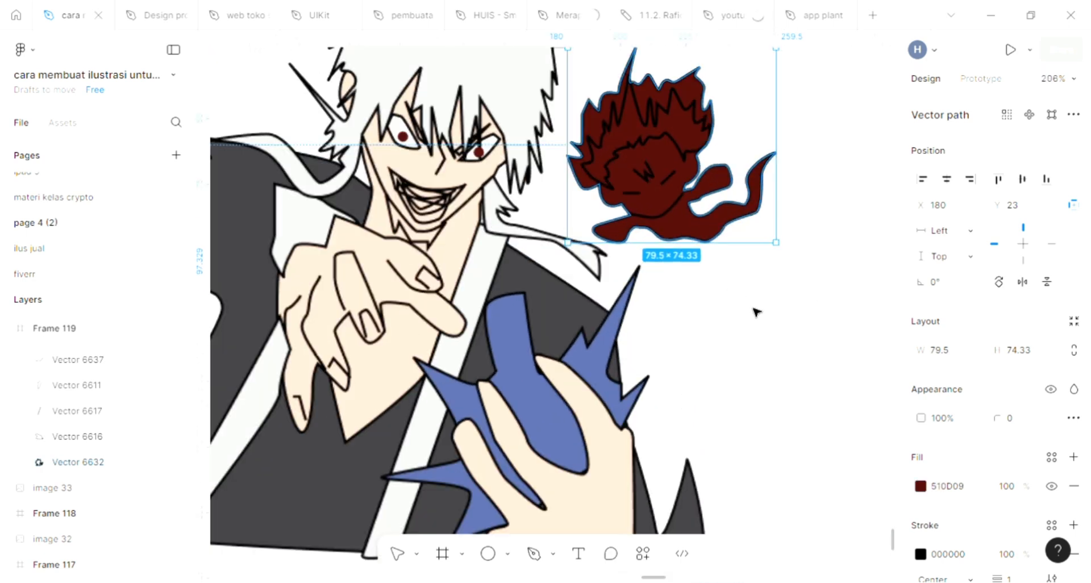
pyautogui.press('Escape')
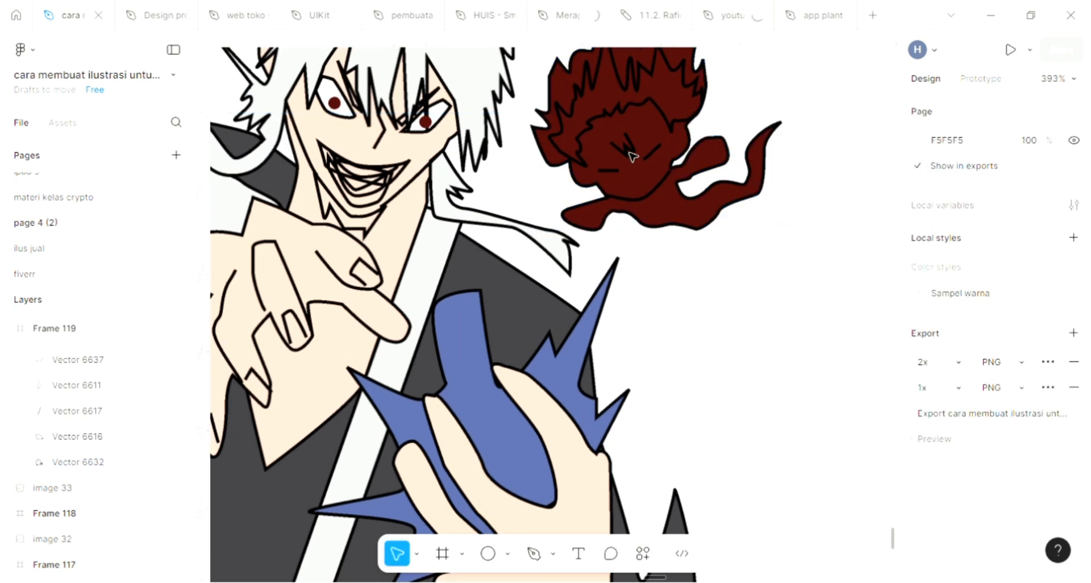
# Change the stroke of the small W-shaped mark on the smoky figure's face to white FFFFFF sampled from the background
pyautogui.click(632, 157)
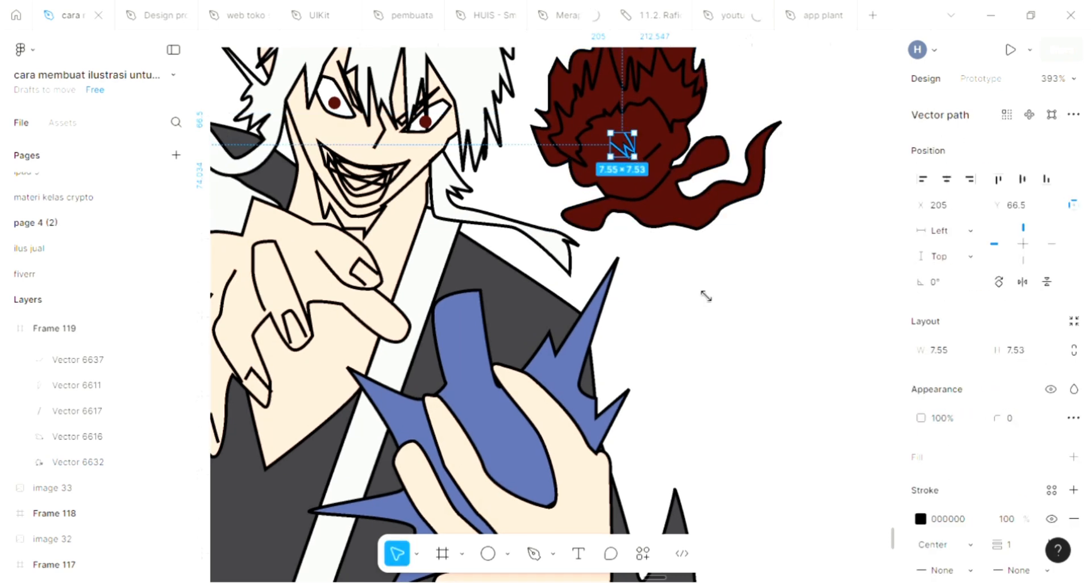
pyautogui.press('i')
pyautogui.click(729, 314)
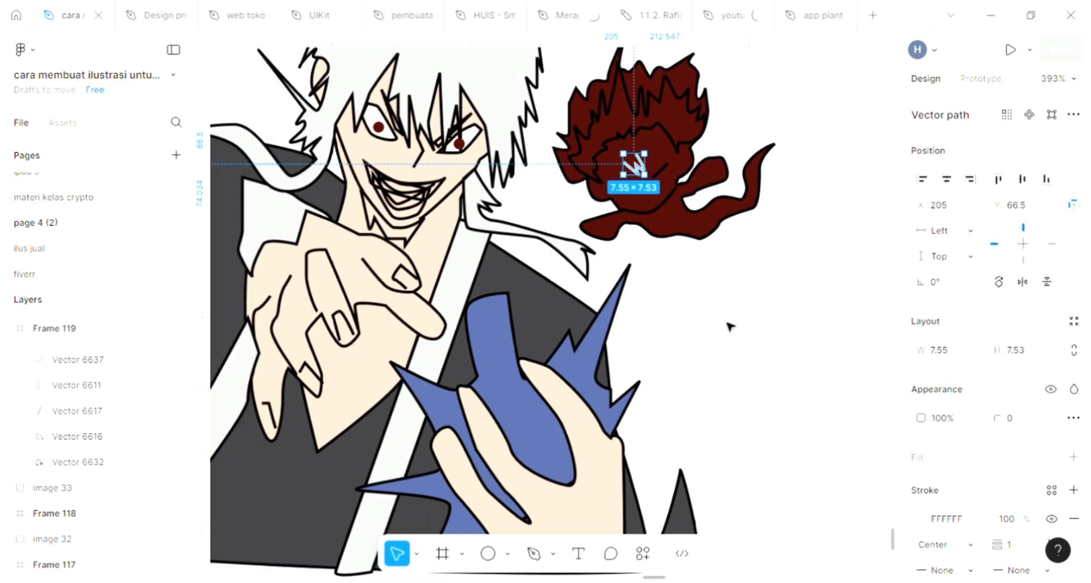
pyautogui.click(730, 326)
pyautogui.scroll(-2, 647, 119)
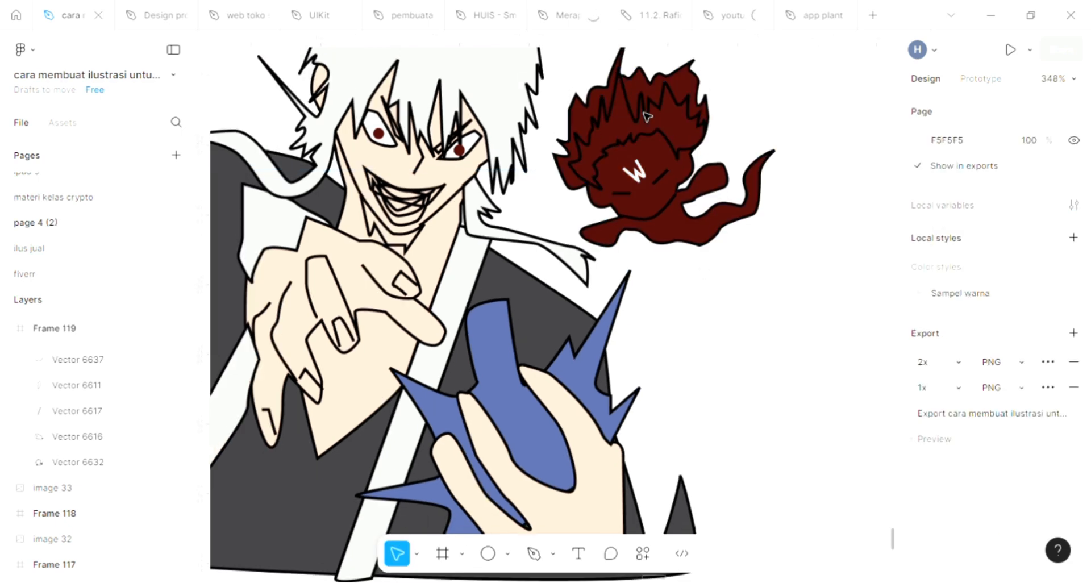
# Add a fill to the smoky figure's inner hair shape and sample the dark red 510D09 for it
pyautogui.hotkey('ctrl', 'z')
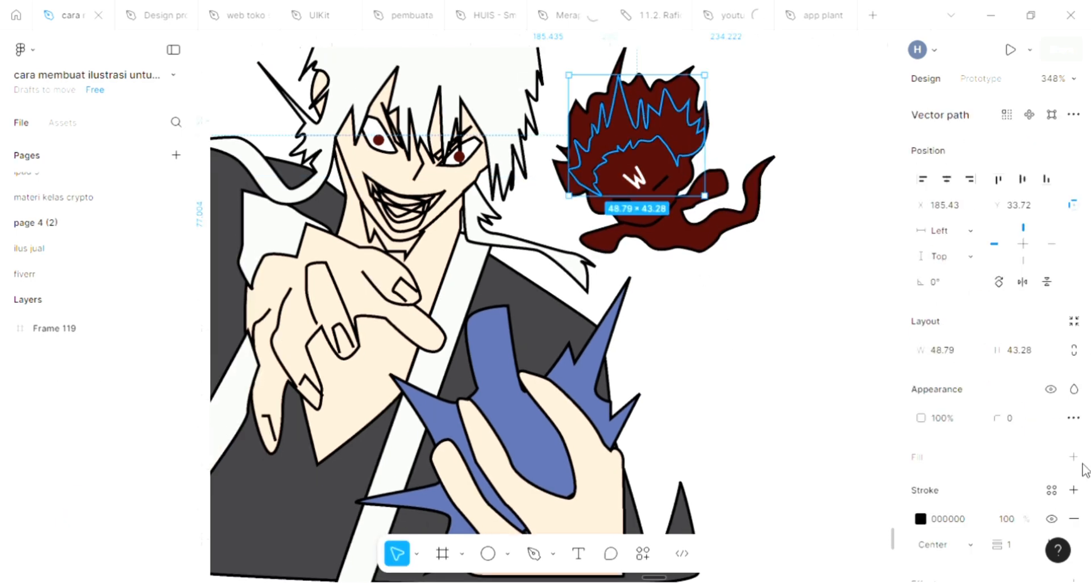
pyautogui.click(1073, 457)
pyautogui.press('i')
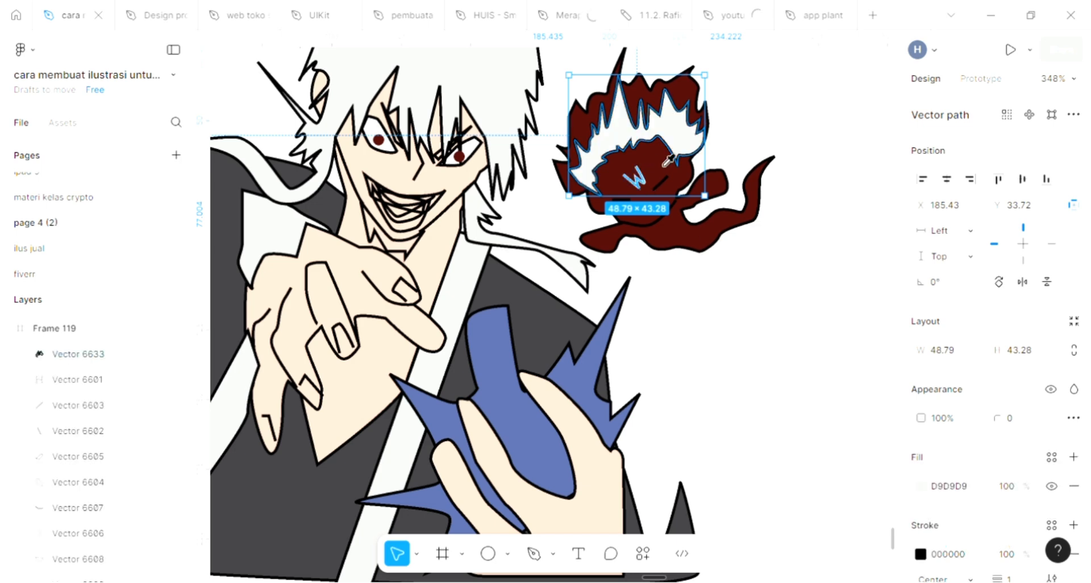
pyautogui.click(643, 151)
pyautogui.scroll(2, 738, 255)
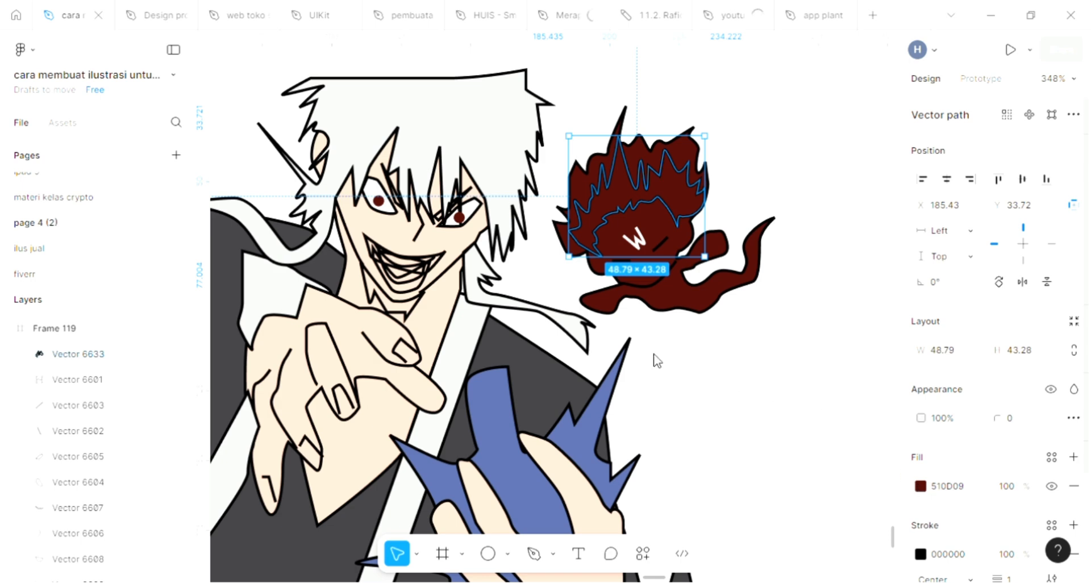
# Darken the inner hair shape's fill to the near-black red 230503
pyautogui.click(920, 486)
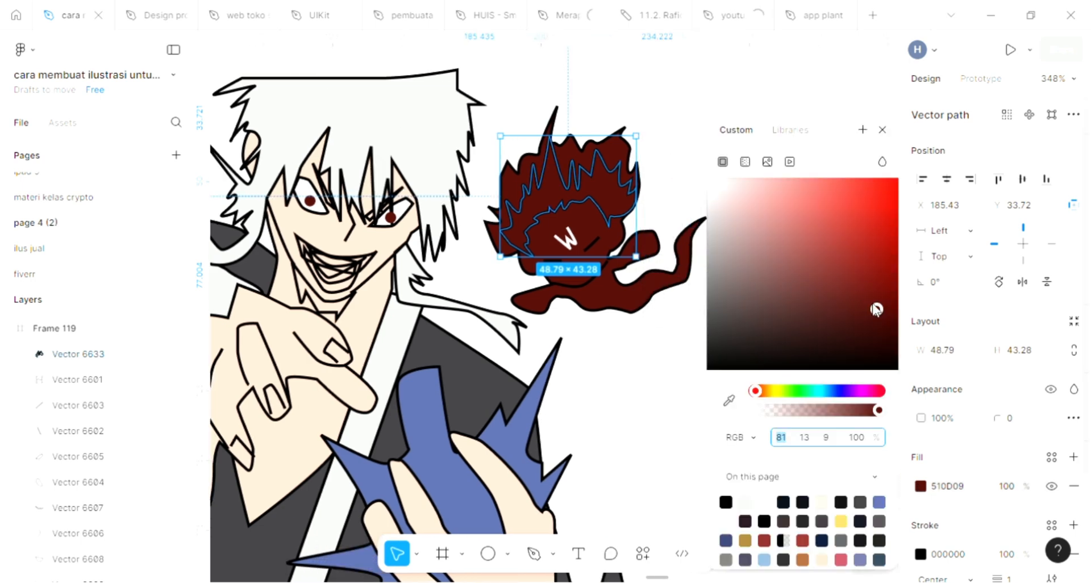
pyautogui.moveTo(883, 318); pyautogui.dragTo(879, 321)
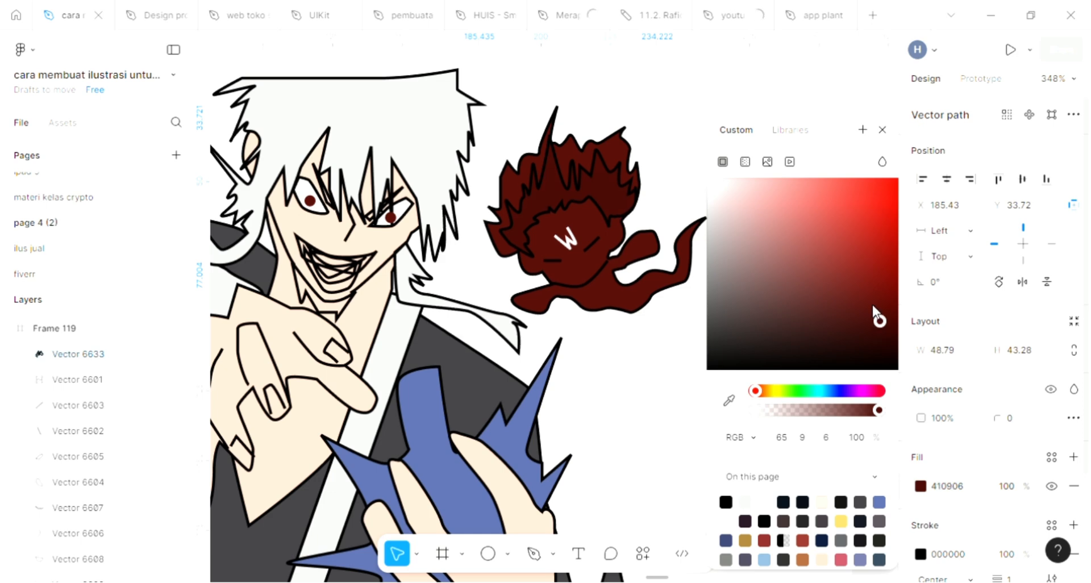
pyautogui.click(881, 344)
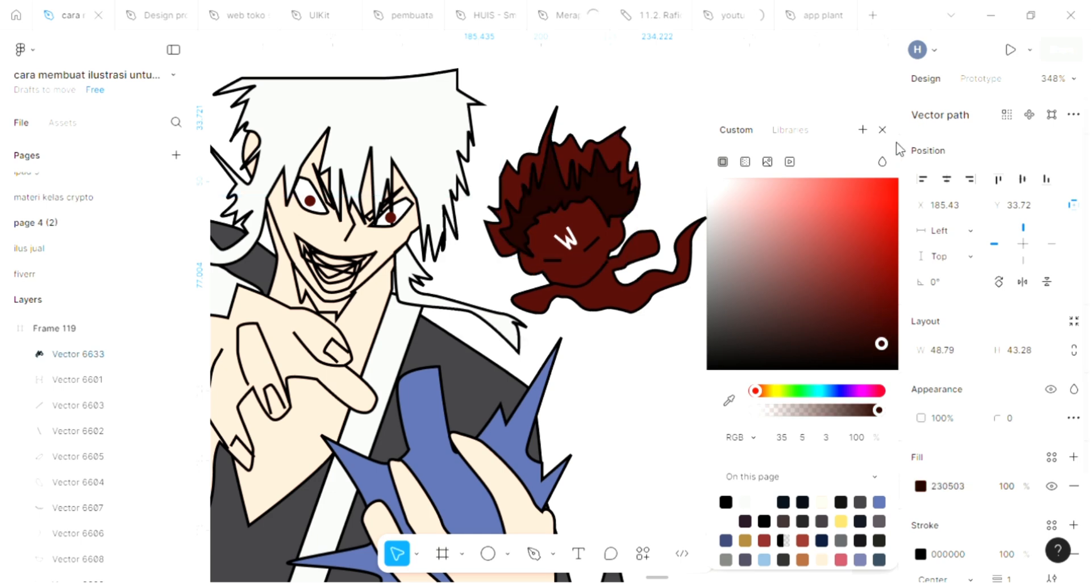
pyautogui.click(882, 130)
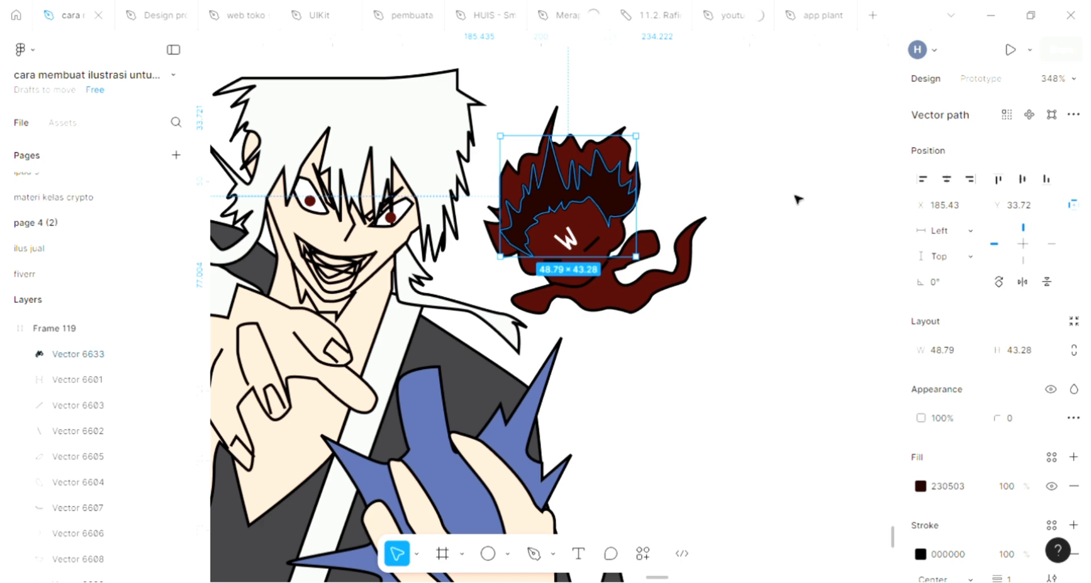
pyautogui.click(797, 232)
# Set the background fill of Frame 119 to coral red D36060
pyautogui.scroll(-2, 796, 236)
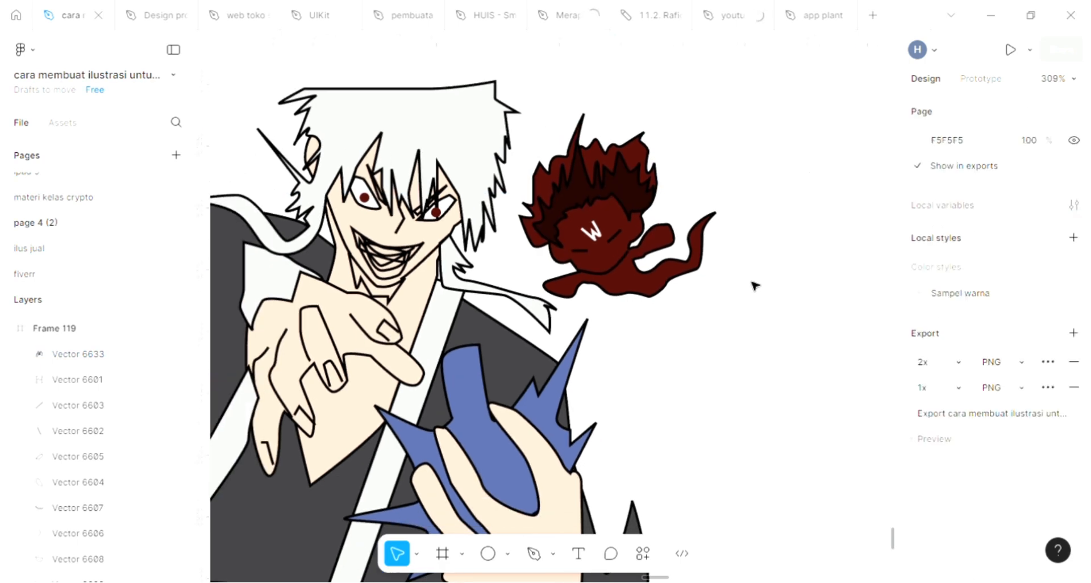
pyautogui.scroll(-3, 754, 285)
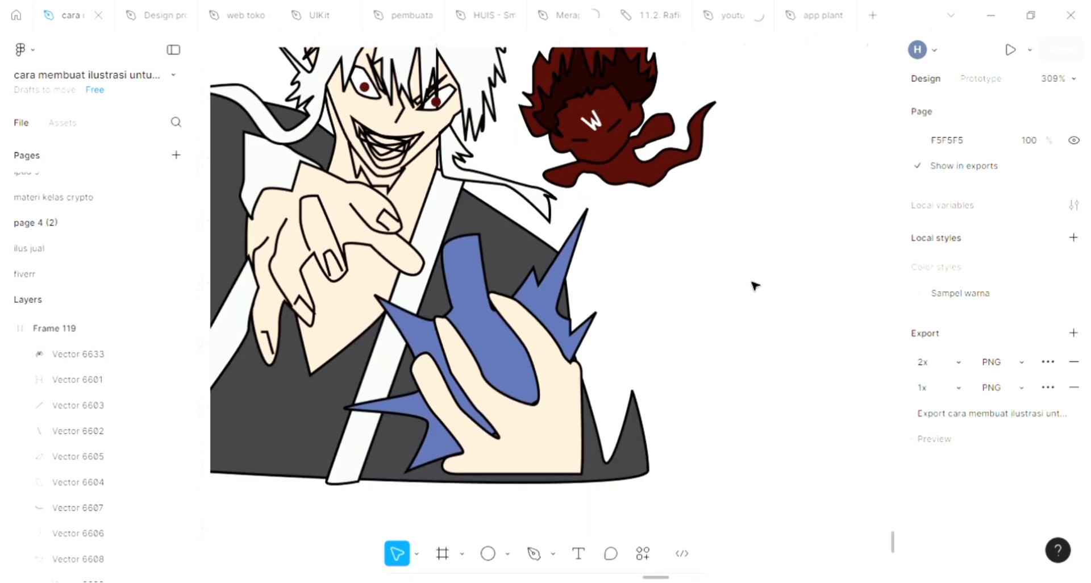
pyautogui.scroll(-3, 754, 286)
pyautogui.hscroll(-2, 752, 282)
pyautogui.scroll(3, 753, 282)
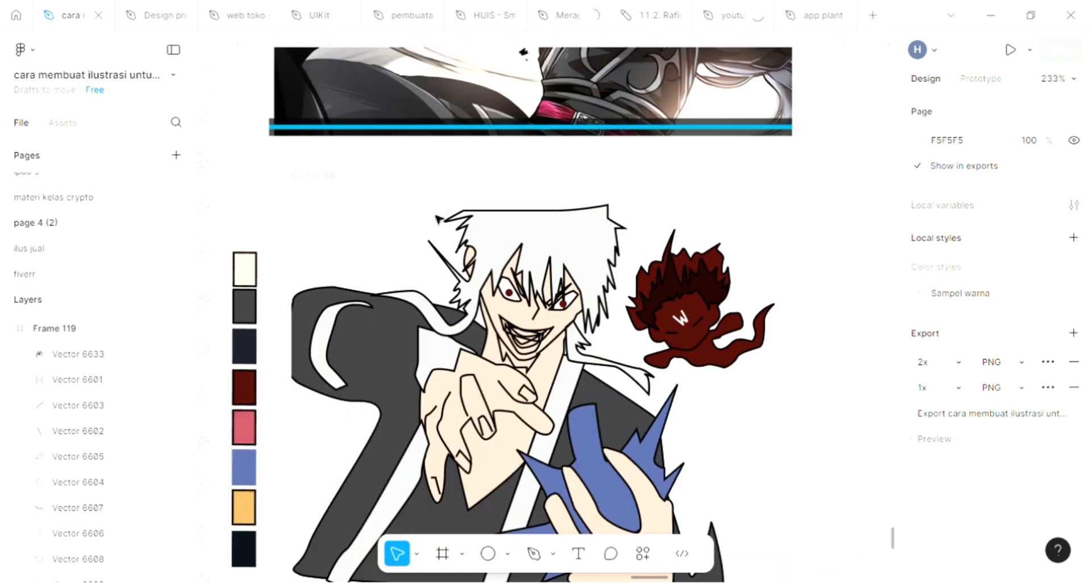
pyautogui.click(758, 434)
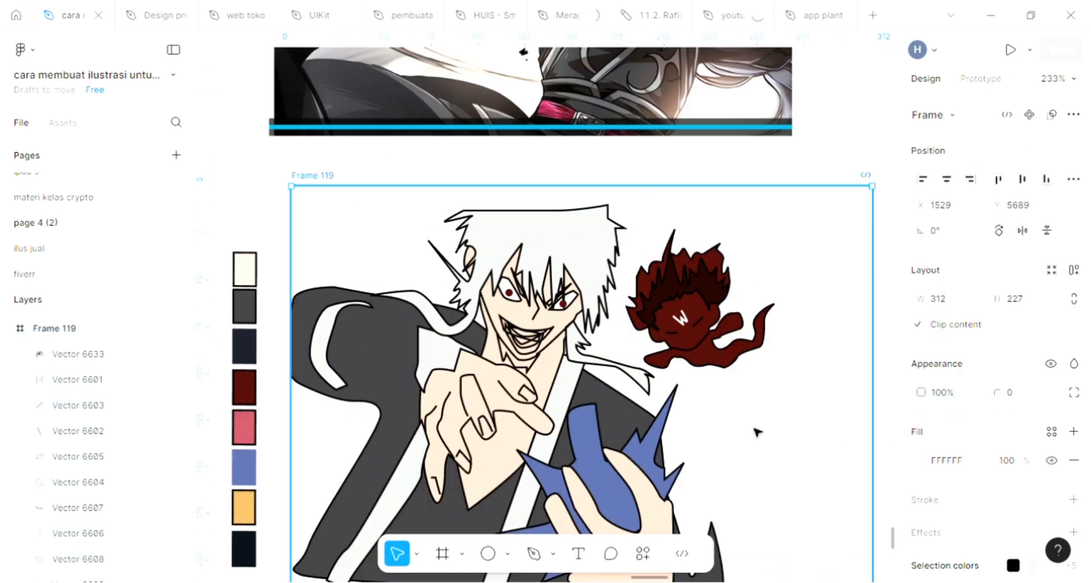
pyautogui.scroll(-2, 756, 435)
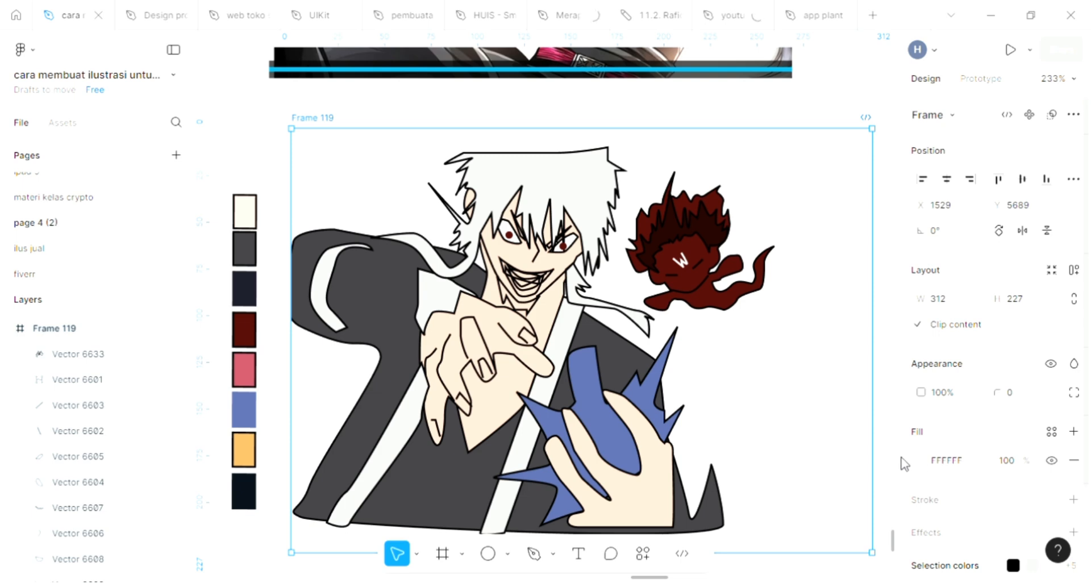
pyautogui.click(918, 460)
pyautogui.click(811, 211)
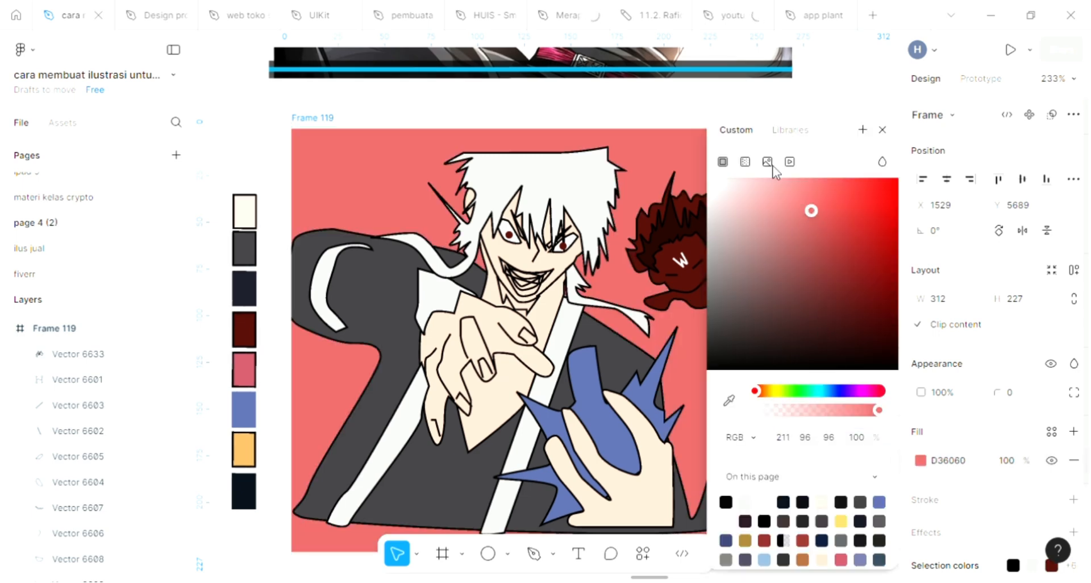
# Switch the frame's background fill to a linear gradient and set its 0% stop to green 60D360
pyautogui.click(767, 162)
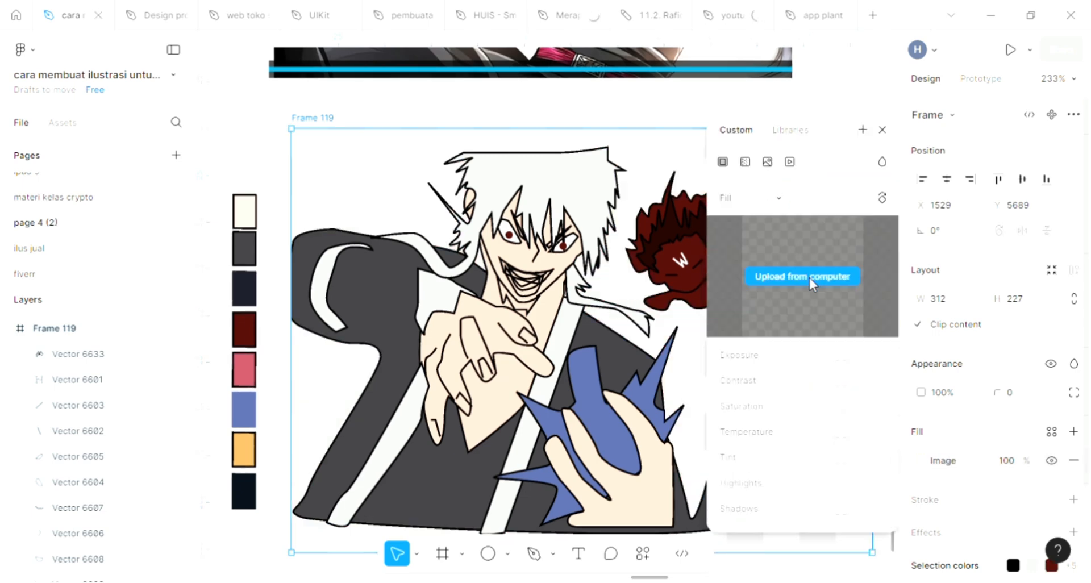
pyautogui.click(745, 162)
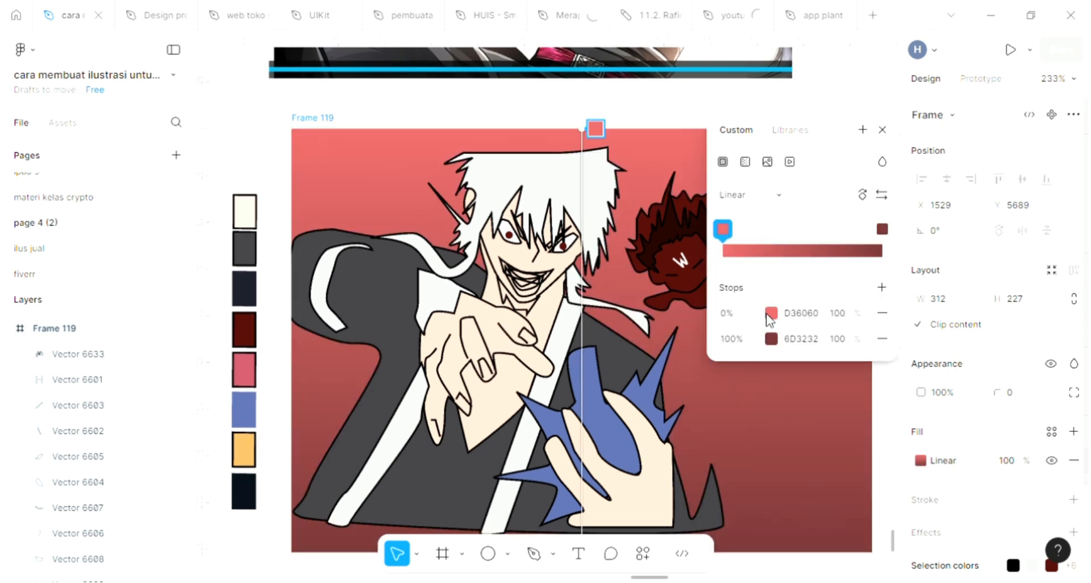
pyautogui.click(723, 229)
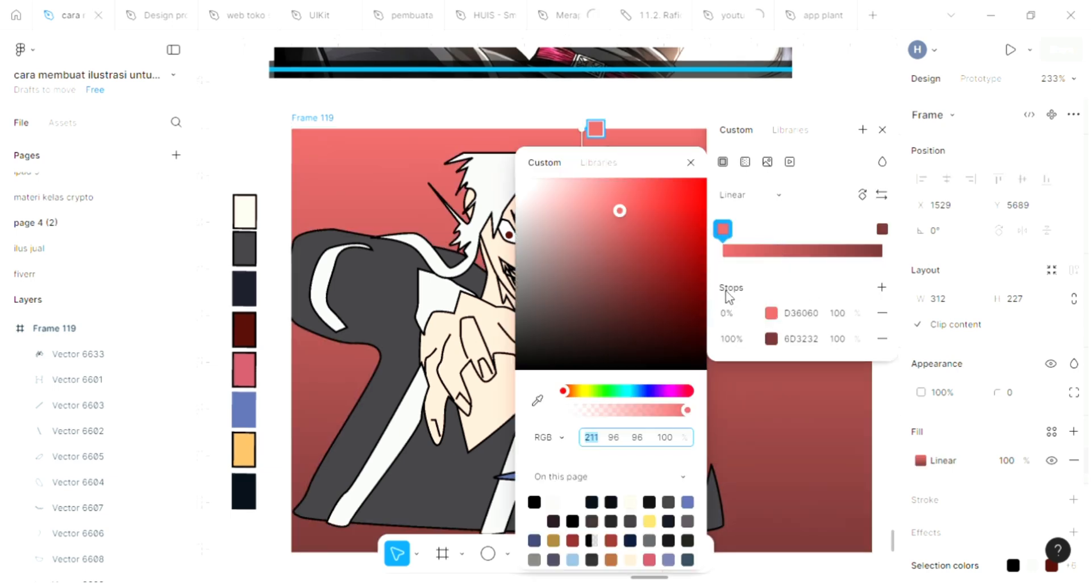
pyautogui.click(589, 391)
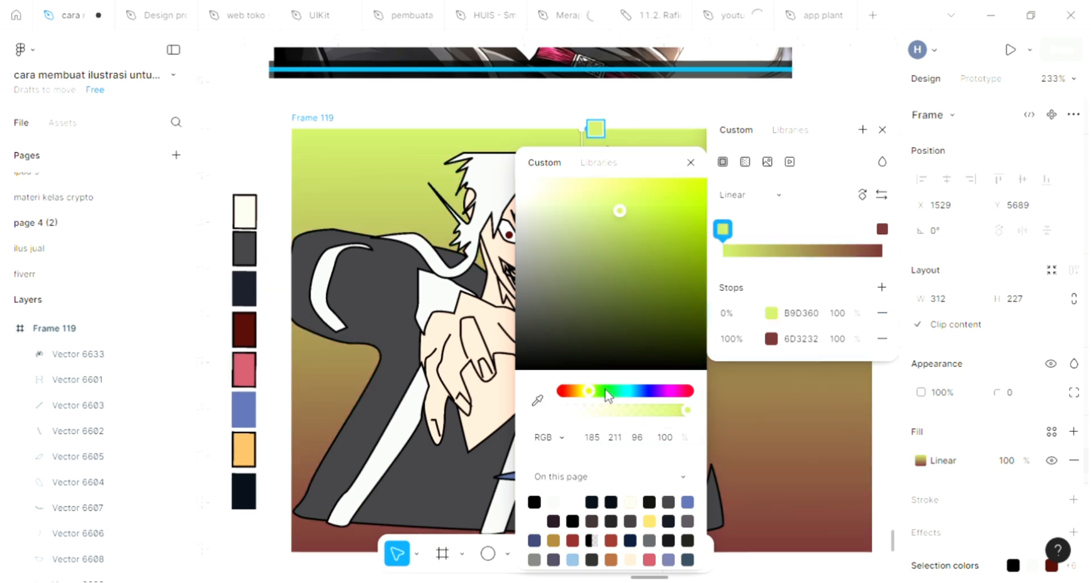
pyautogui.click(606, 391)
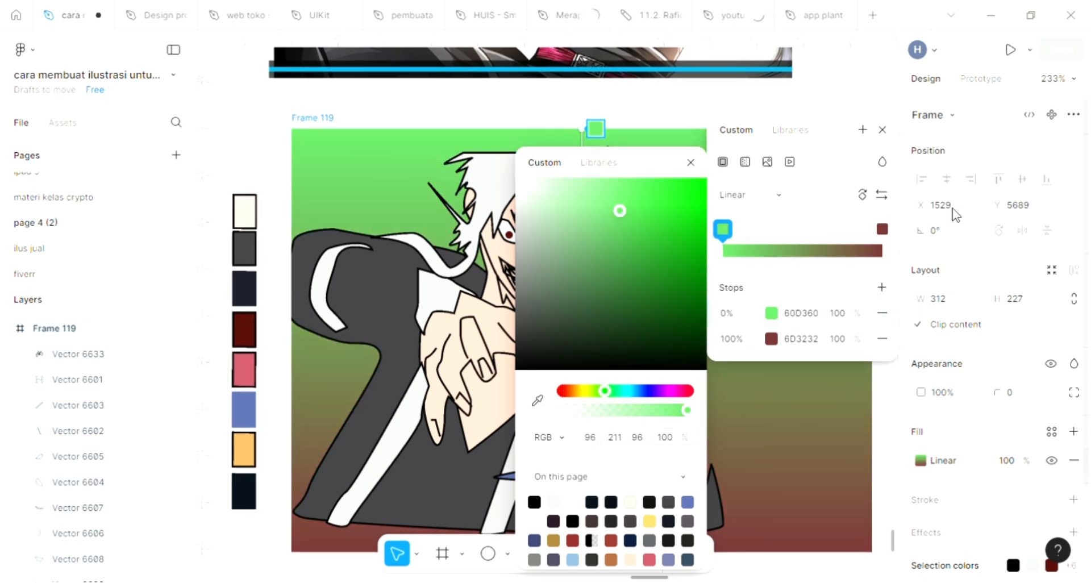
pyautogui.click(882, 130)
pyautogui.scroll(-2, 835, 353)
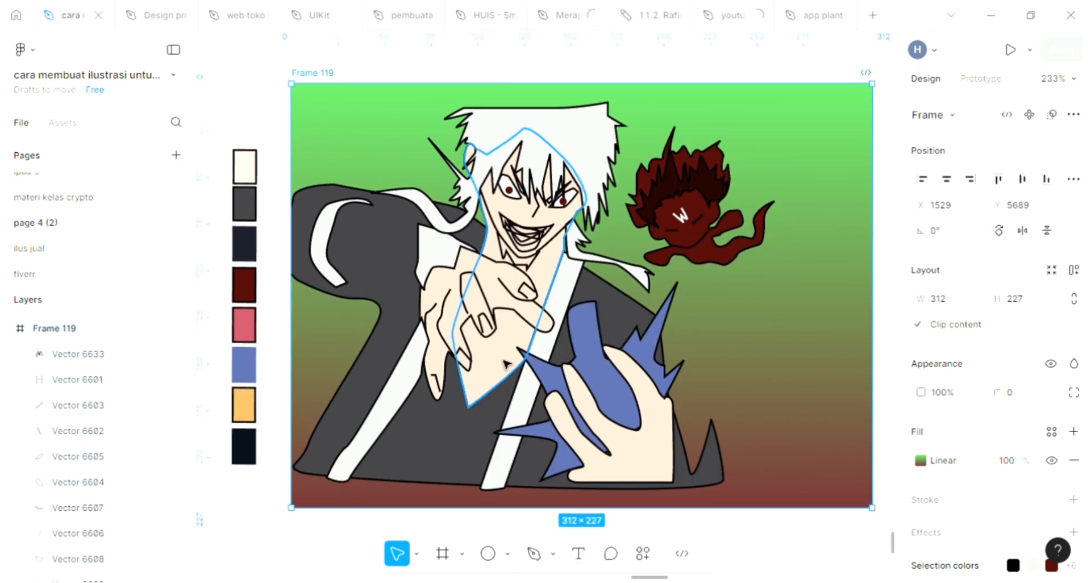
# Draw an open pen line about 19.5 × 45.5 from the chest opening's lower tip up to the outstretched hand
pyautogui.scroll(2, 503, 363)
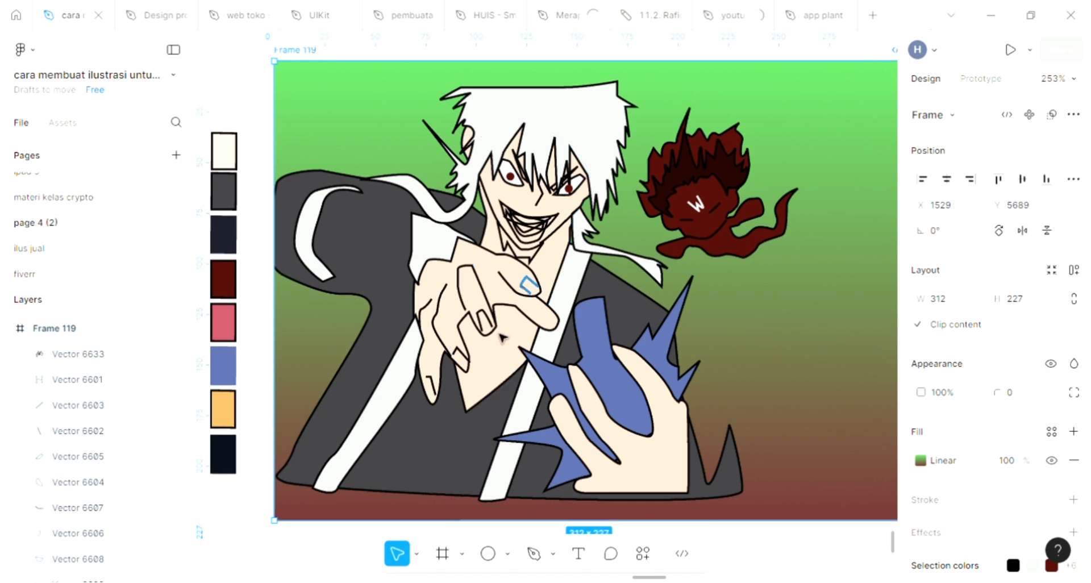
pyautogui.scroll(3, 501, 337)
pyautogui.press('p')
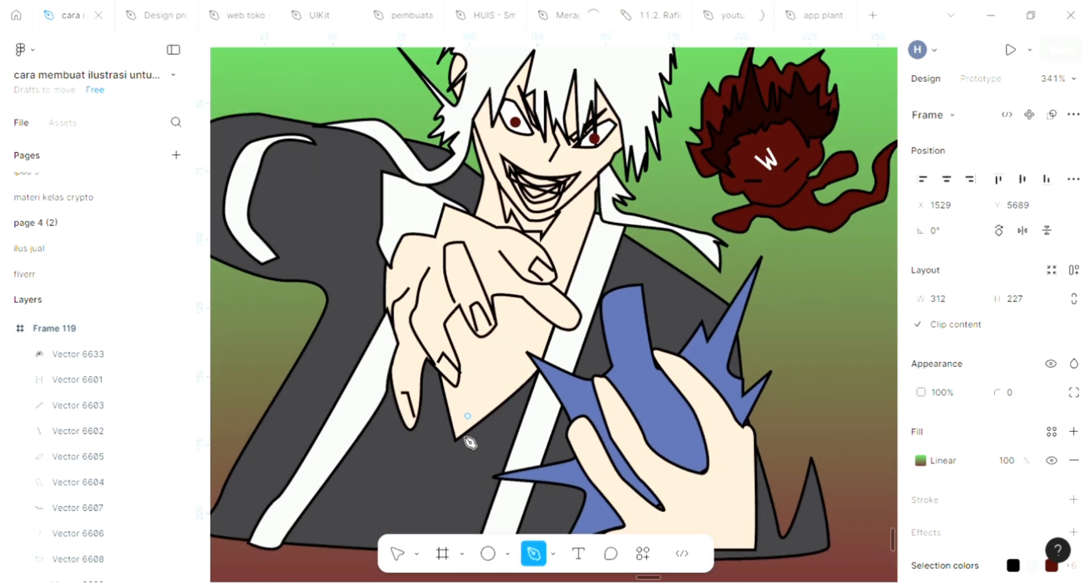
pyautogui.click(512, 313)
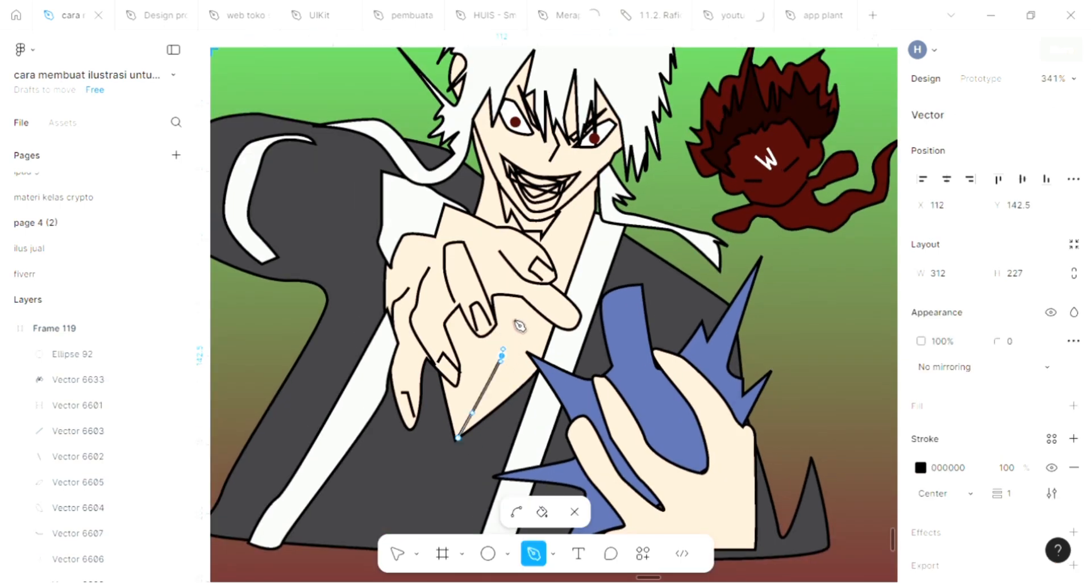
pyautogui.press('Escape')
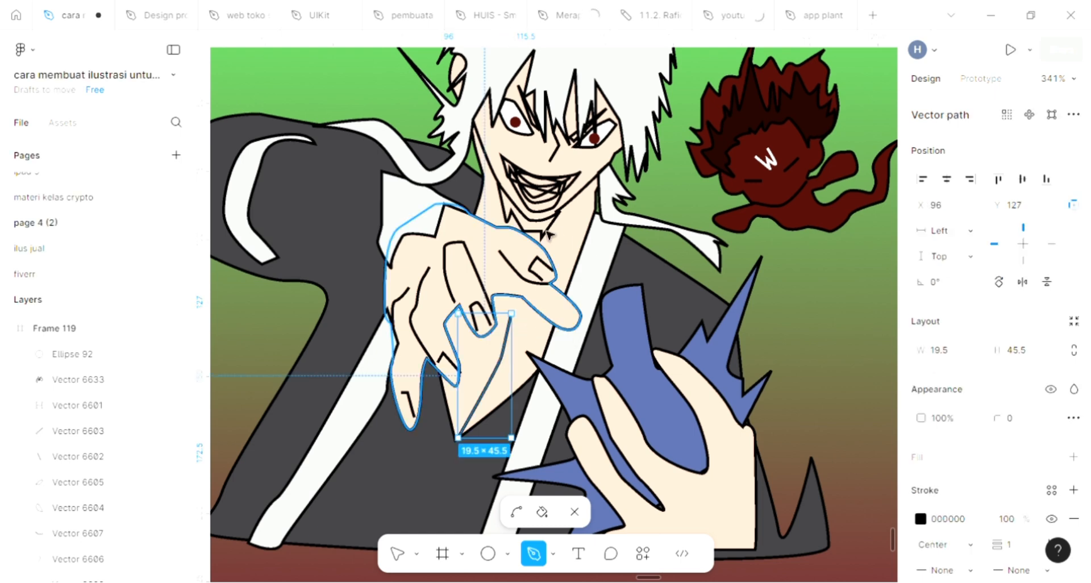
# Add a fill to the jagged collar shape under the chin, using the palette's dark grey 3E3D41
pyautogui.press('v')
pyautogui.click(541, 232)
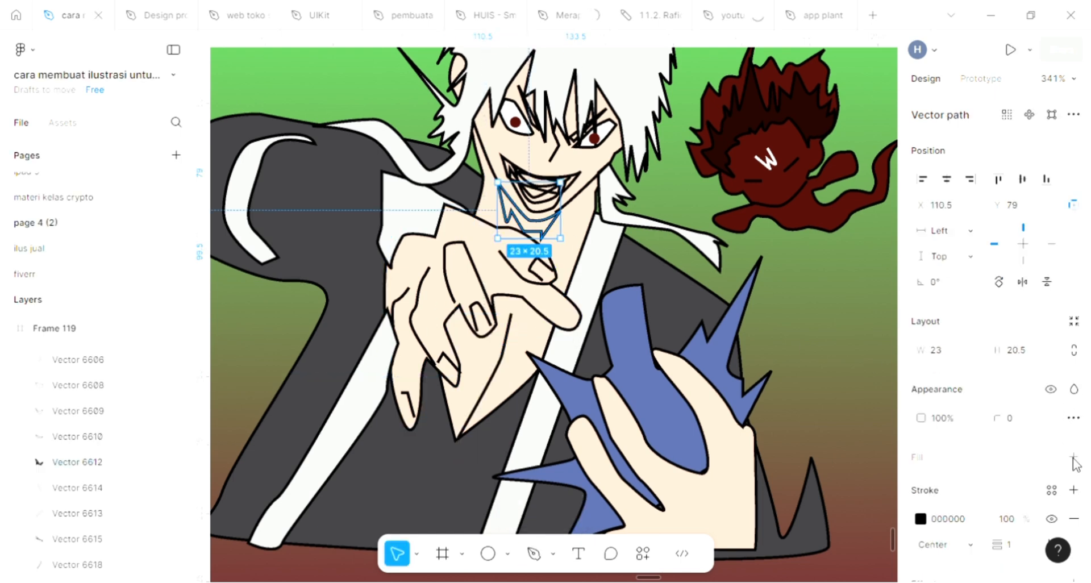
pyautogui.scroll(-2, 664, 341)
pyautogui.scroll(1, 662, 339)
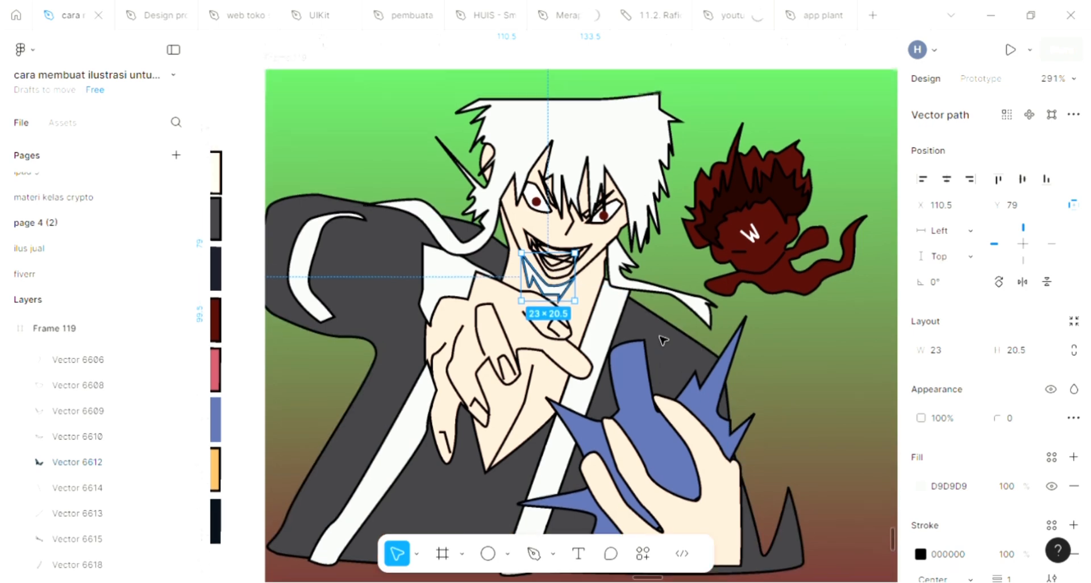
pyautogui.hscroll(-3, 659, 338)
pyautogui.press('i')
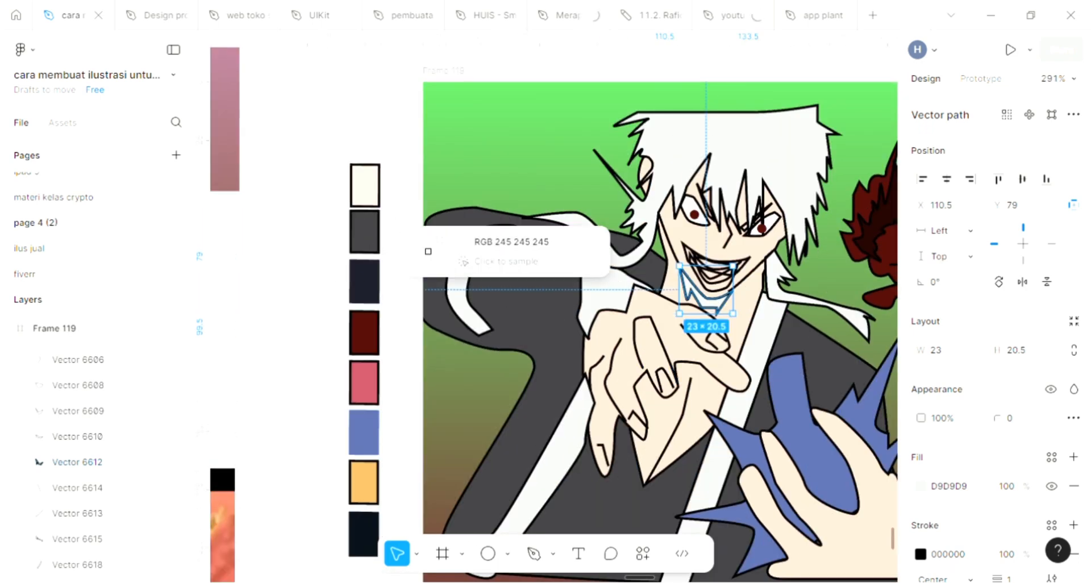
pyautogui.click(428, 251)
# Fill the outer mouth shape with the collar's dark grey 3E3D41 and the upper teeth with the eye's white FFFFFF
pyautogui.scroll(2, 770, 260)
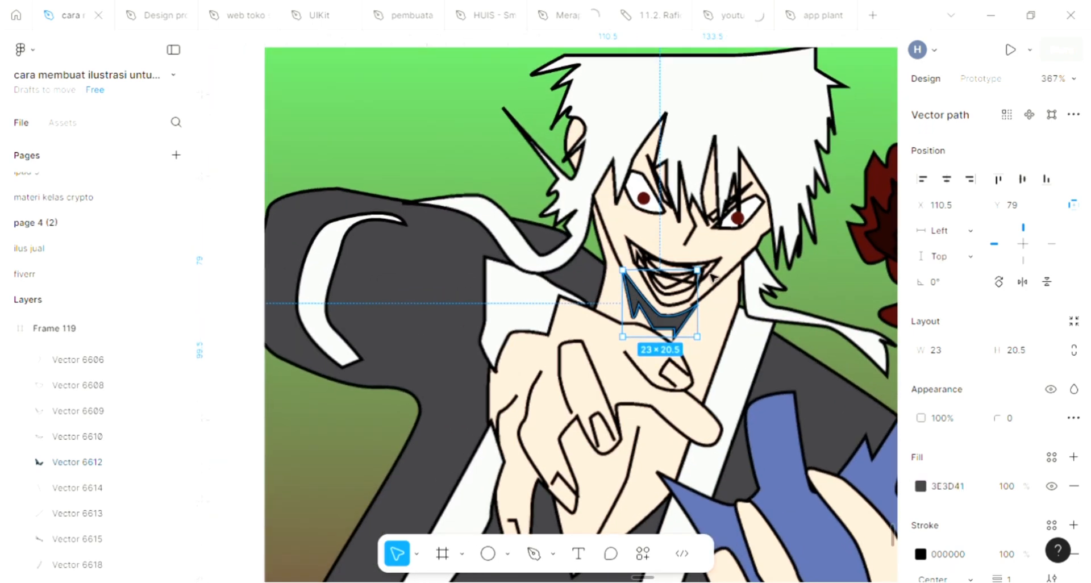
pyautogui.scroll(3, 713, 276)
pyautogui.click(687, 260)
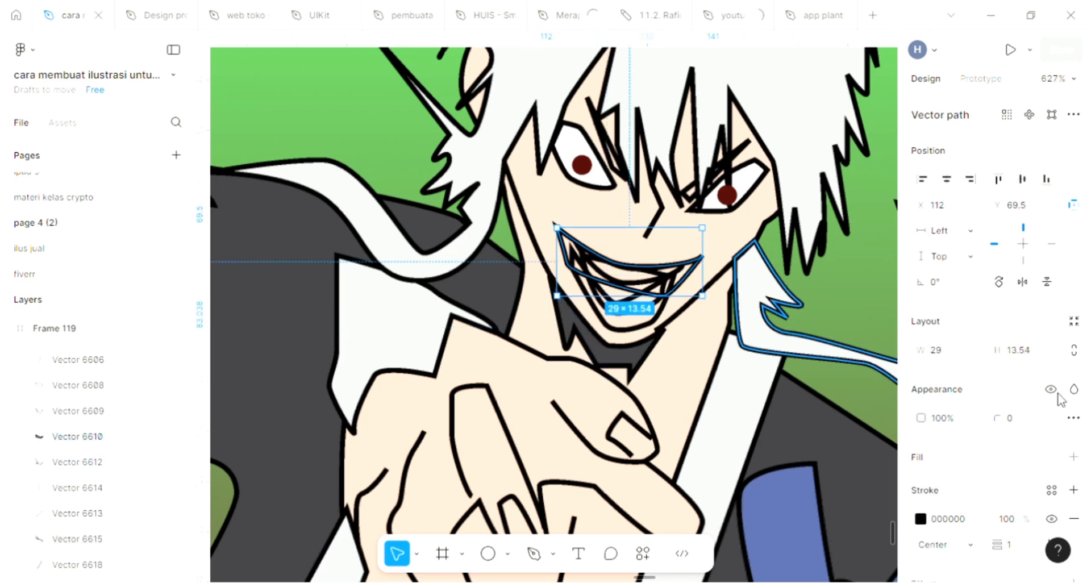
pyautogui.click(1073, 456)
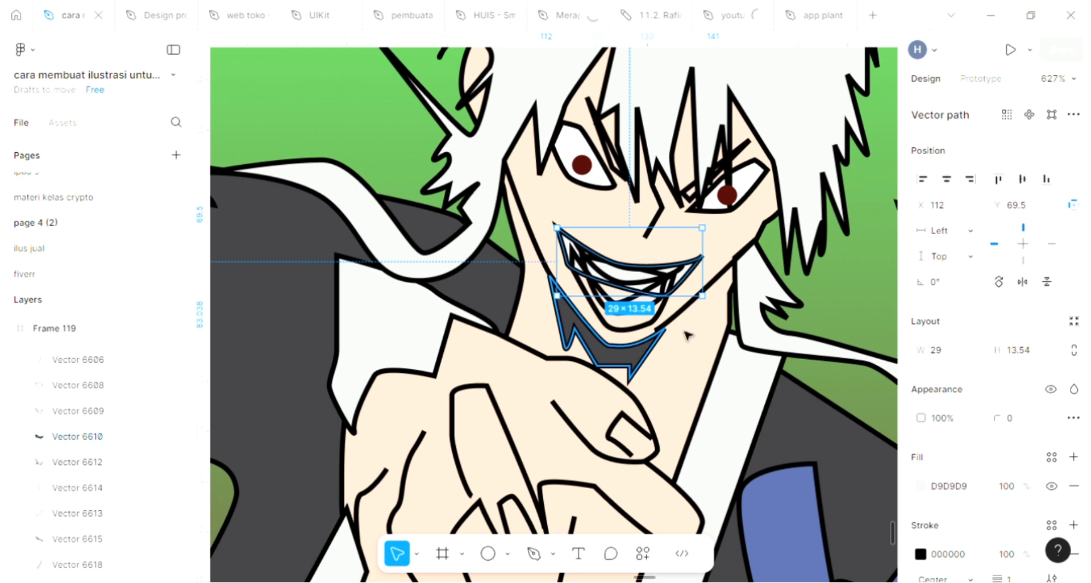
pyautogui.press('i')
pyautogui.scroll(-2, 637, 349)
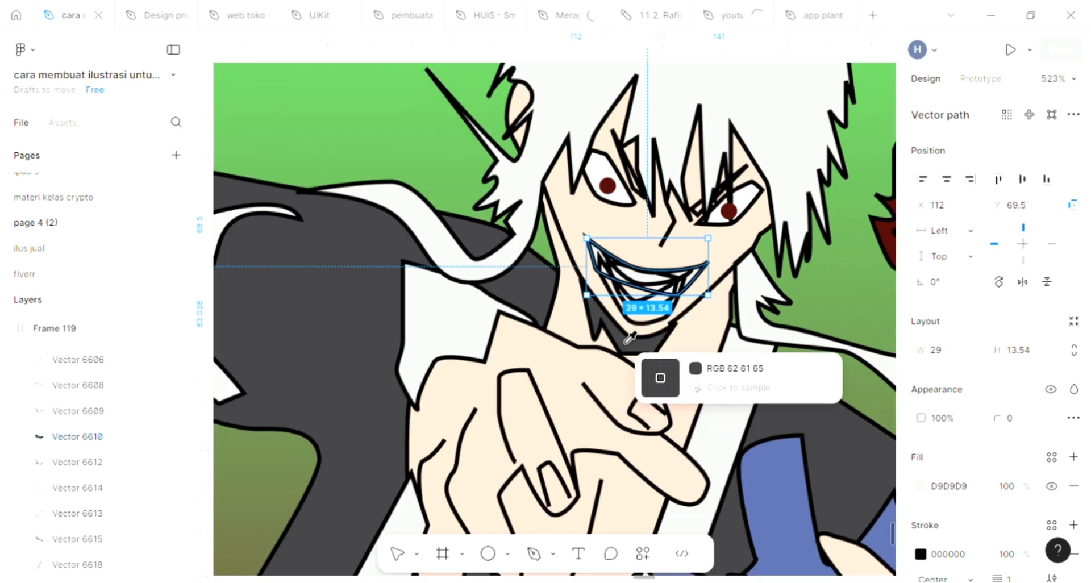
pyautogui.click(630, 338)
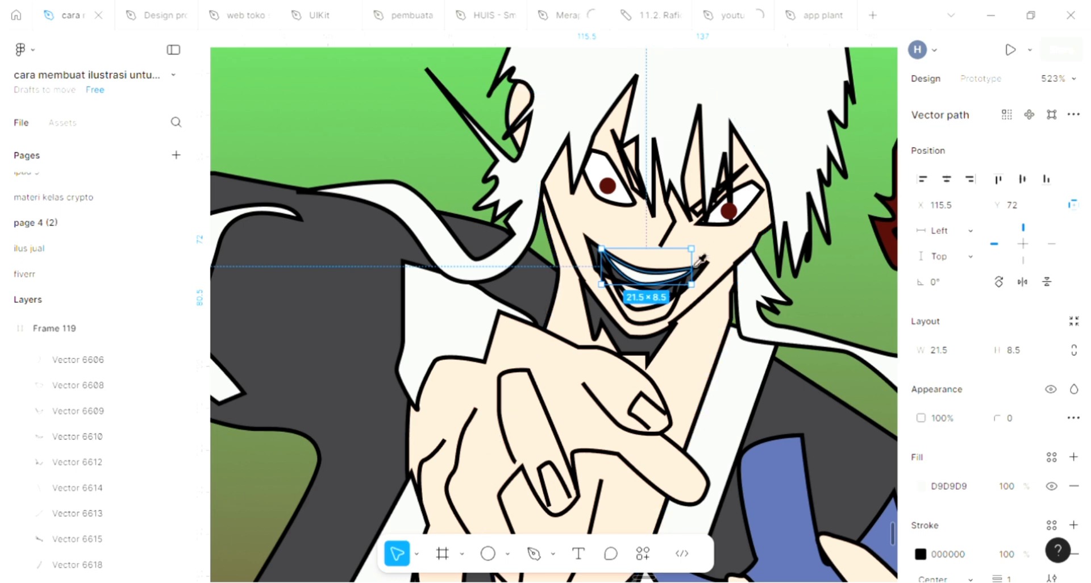
pyautogui.click(752, 214)
pyautogui.scroll(5, 657, 301)
# Fill the lower mouth shape and the inner mouth opening with dark red 510D09 sampled from the pupil
pyautogui.click(656, 306)
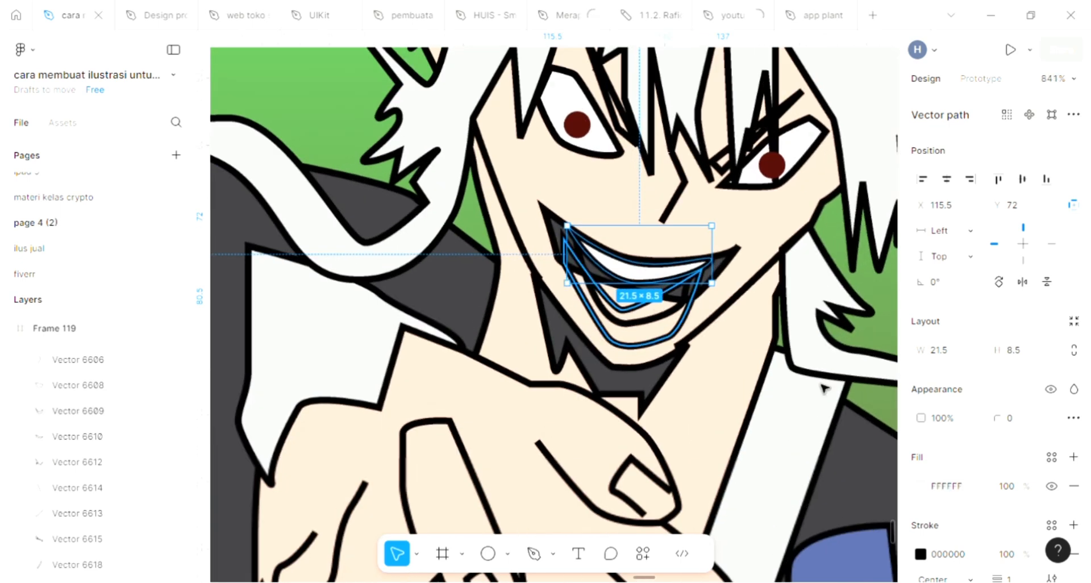
pyautogui.click(1074, 456)
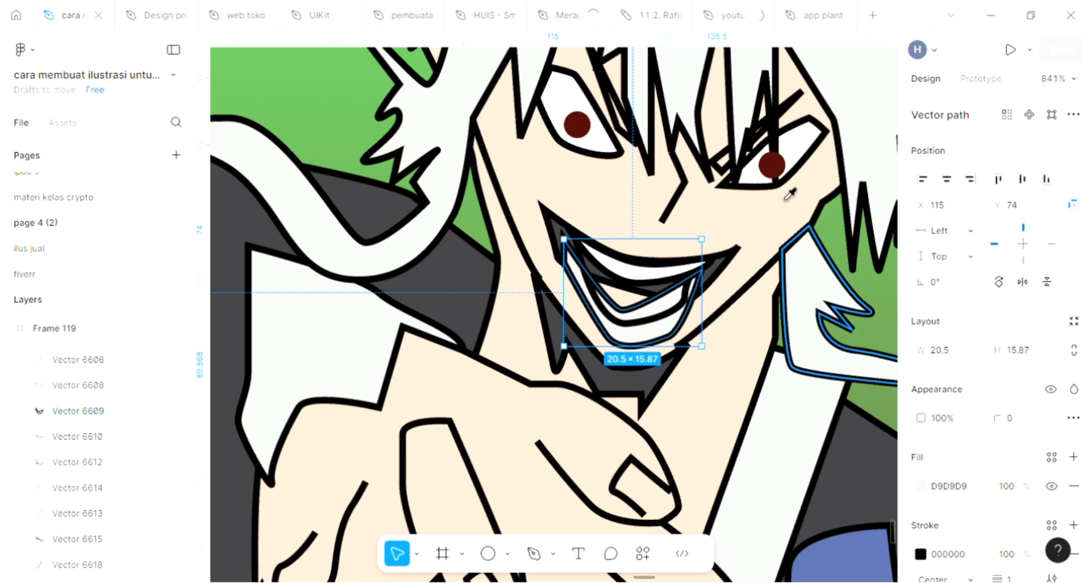
pyautogui.press('i')
pyautogui.click(779, 164)
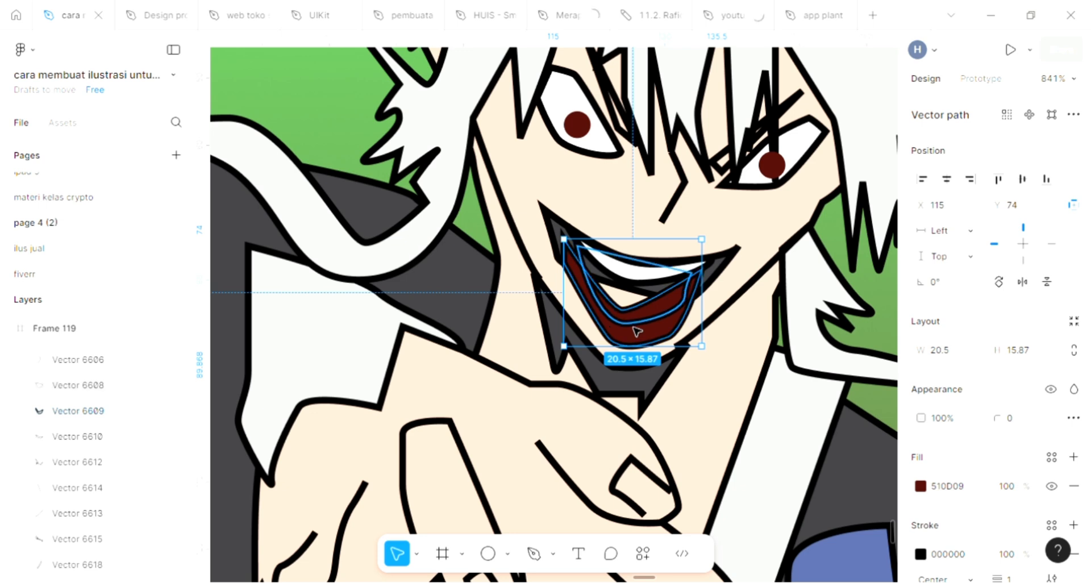
pyautogui.click(1074, 456)
pyautogui.press('i')
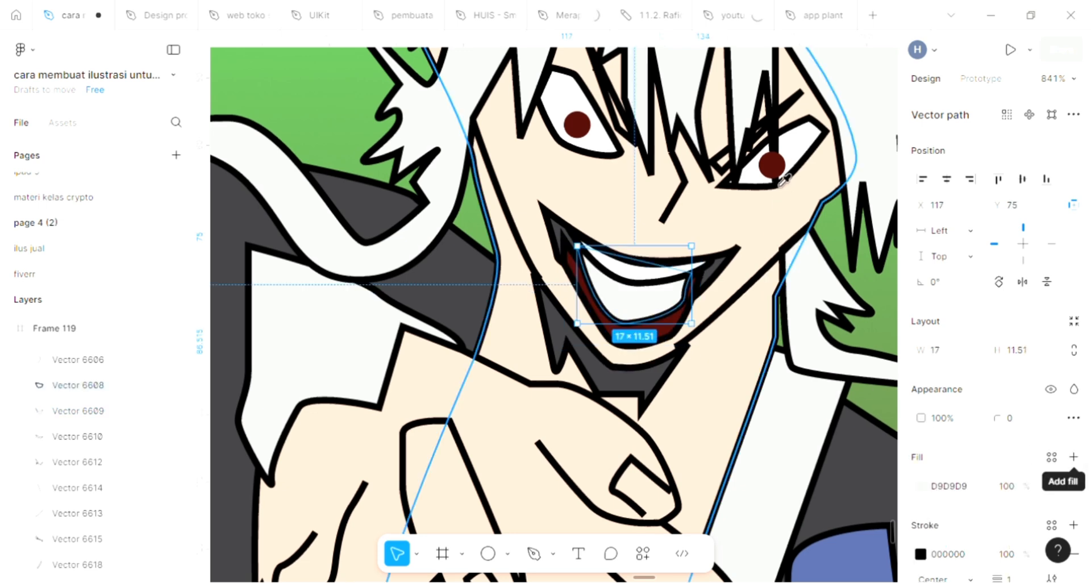
pyautogui.click(679, 339)
# Change the fill of the lower mouth shape around the red opening to the upper teeth's white FFFFFF
pyautogui.click(675, 345)
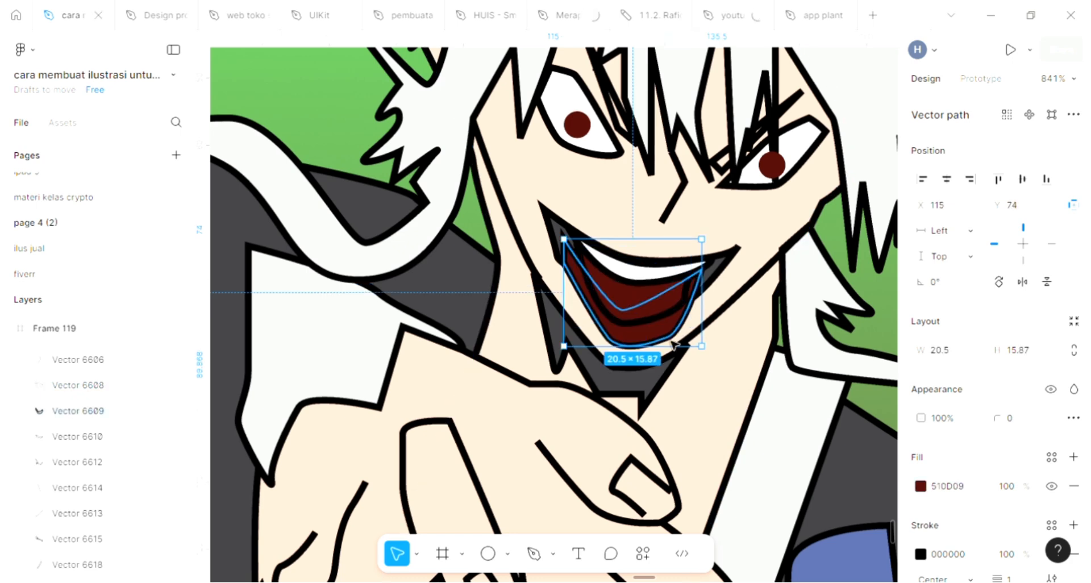
pyautogui.press('i')
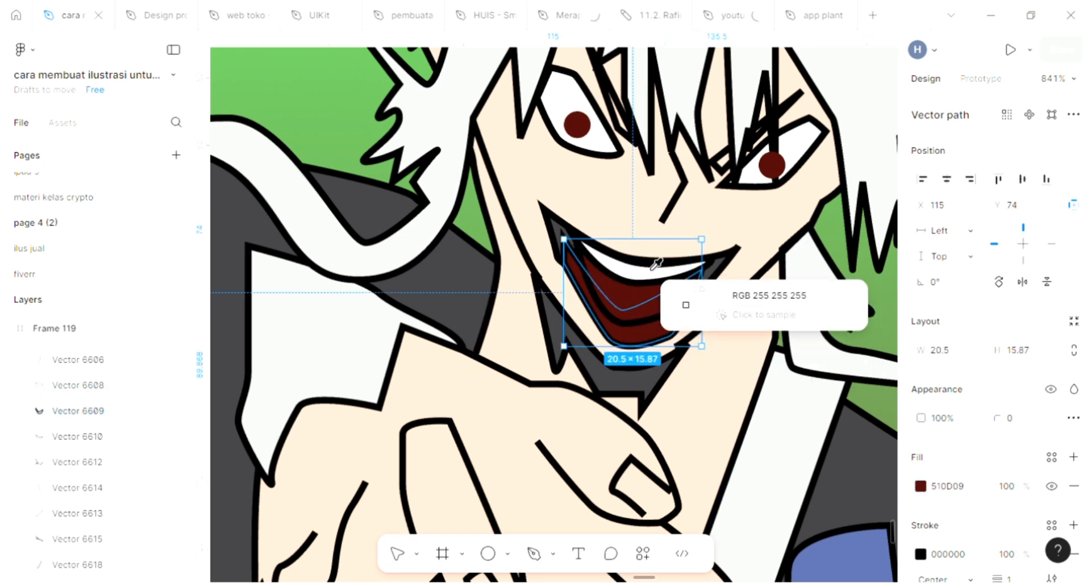
pyautogui.click(675, 262)
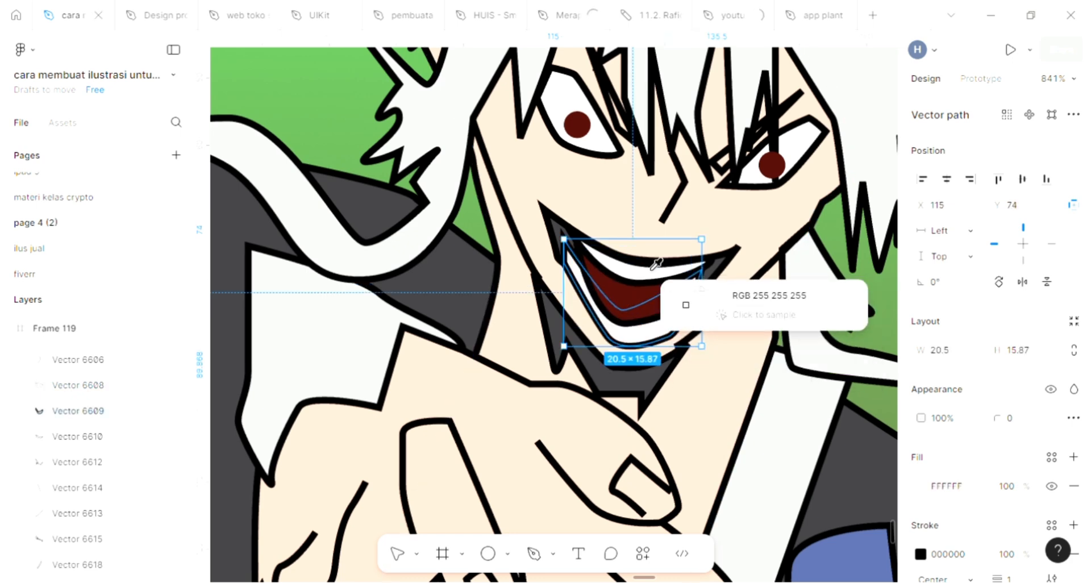
pyautogui.click(762, 244)
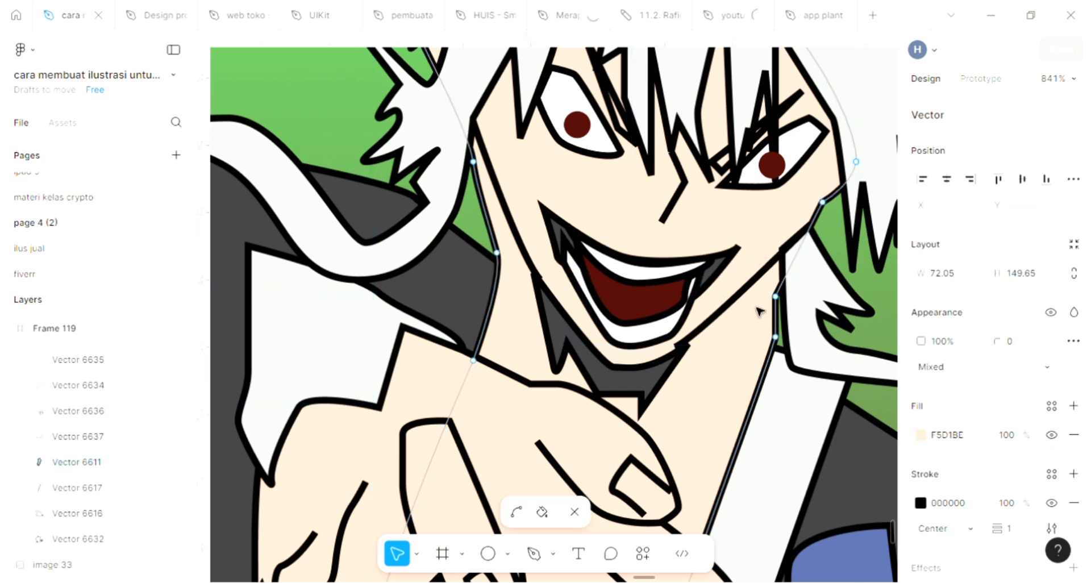
pyautogui.hotkey('ctrl', 'a')
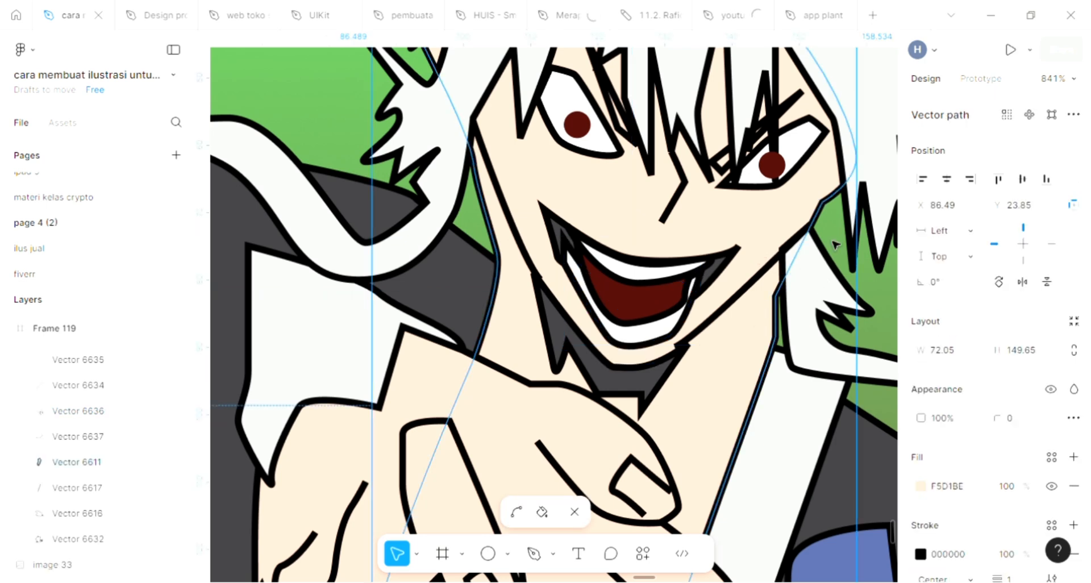
pyautogui.press('Escape')
pyautogui.press('Escape')
# Draw a closed zigzag pen shape about 71 × 40 across the upper part of the white hair
pyautogui.scroll(-3, 680, 293)
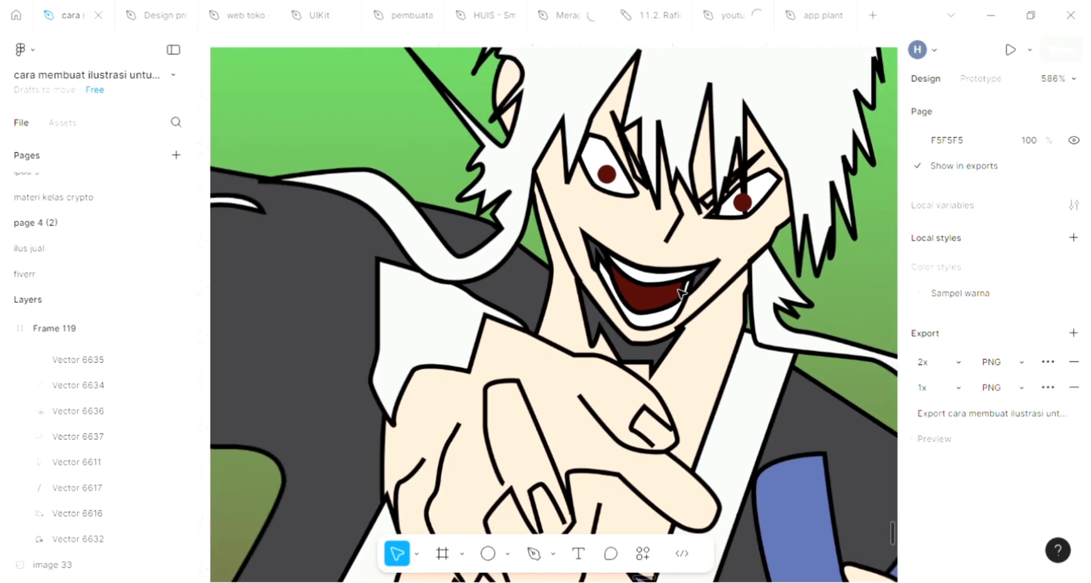
pyautogui.scroll(-3, 681, 293)
pyautogui.scroll(2, 570, 389)
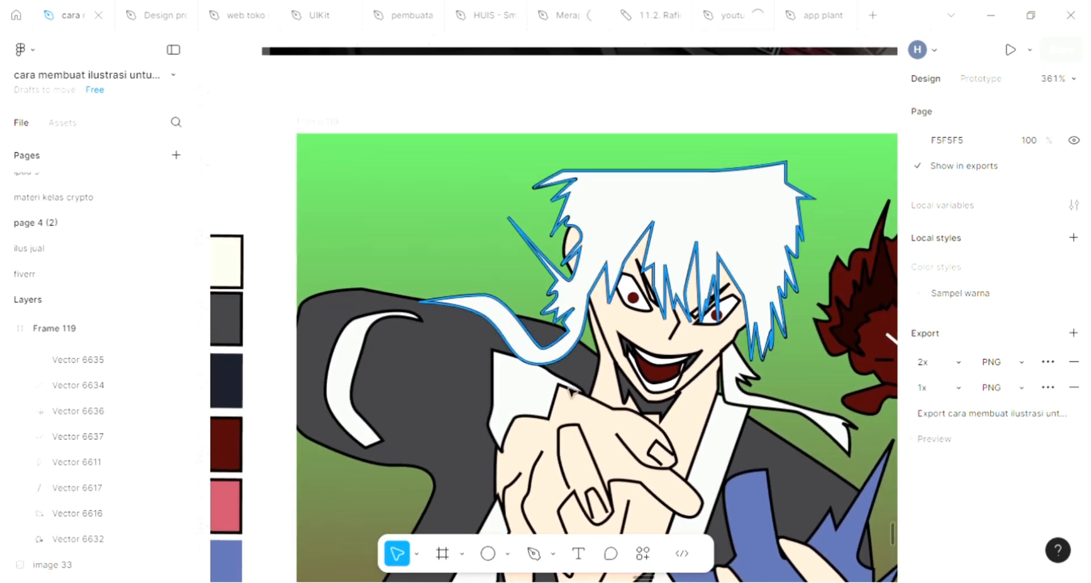
pyautogui.click(532, 555)
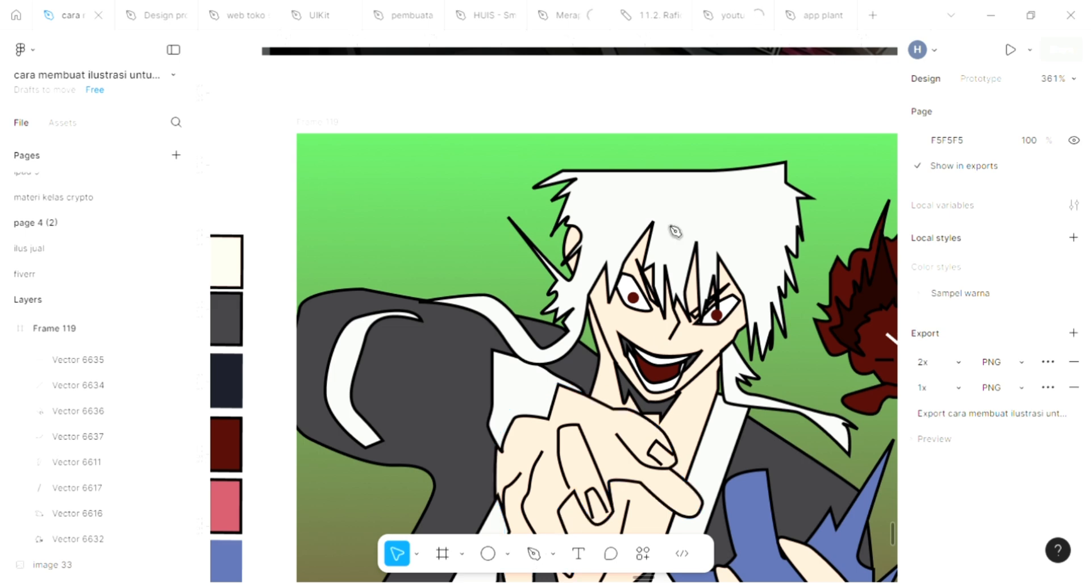
pyautogui.scroll(3, 686, 227)
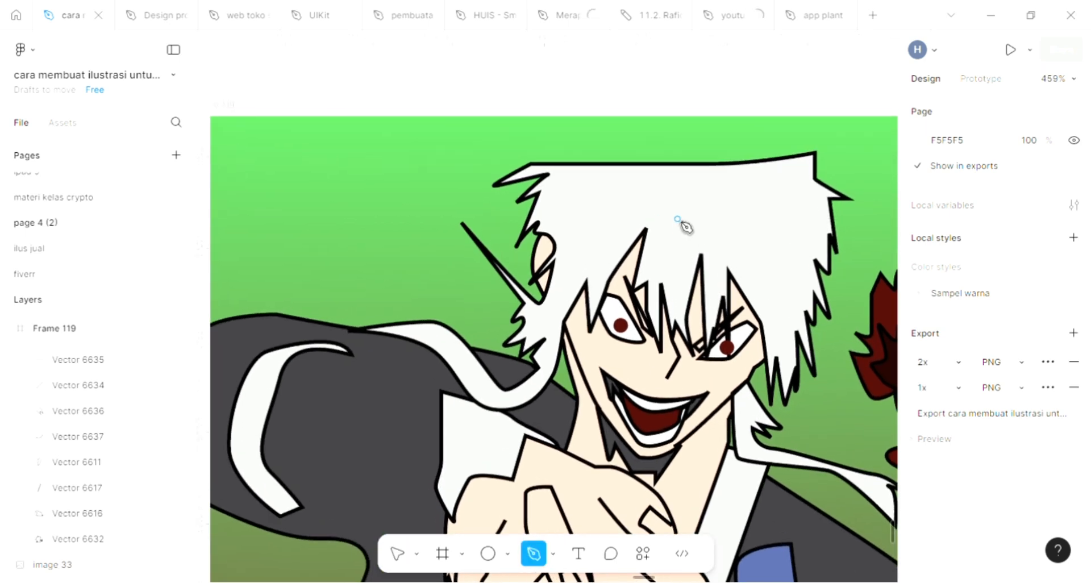
pyautogui.click(565, 172)
pyautogui.click(624, 173)
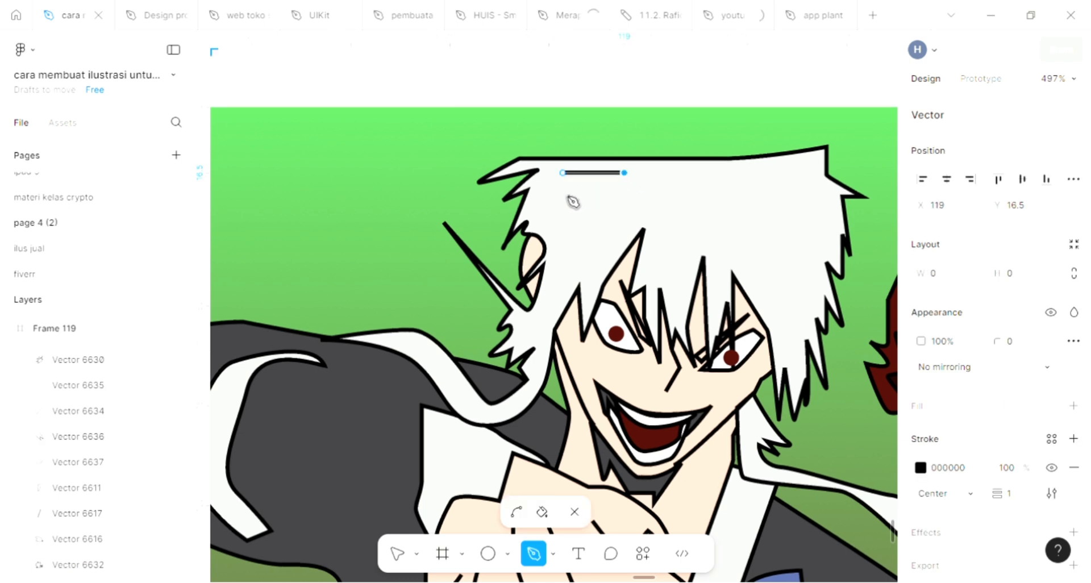
pyautogui.moveTo(543, 202); pyautogui.dragTo(583, 233)
pyautogui.click(652, 186)
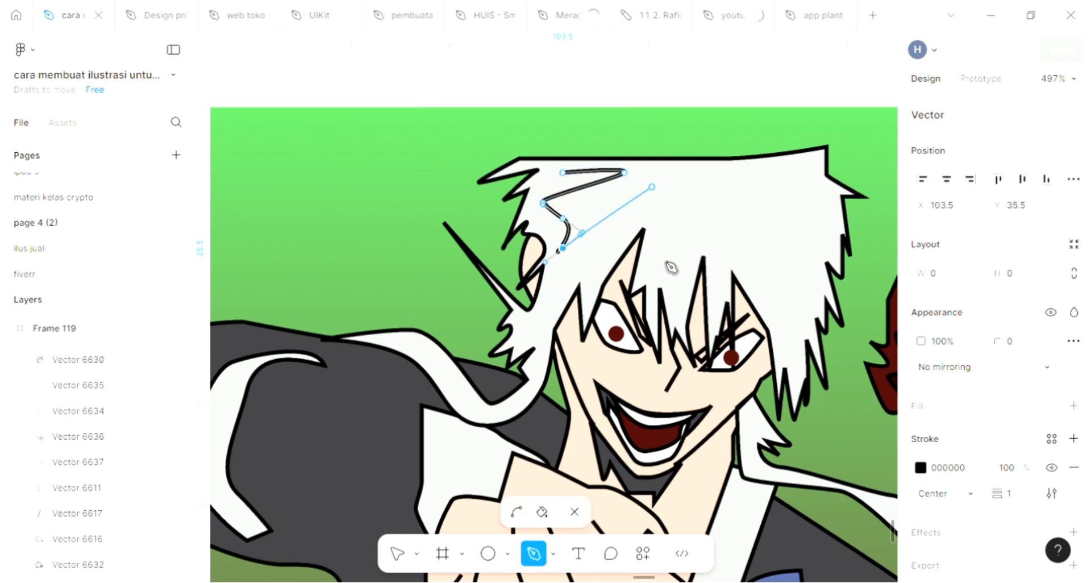
pyautogui.click(664, 259)
pyautogui.click(706, 219)
pyautogui.click(745, 264)
pyautogui.click(785, 237)
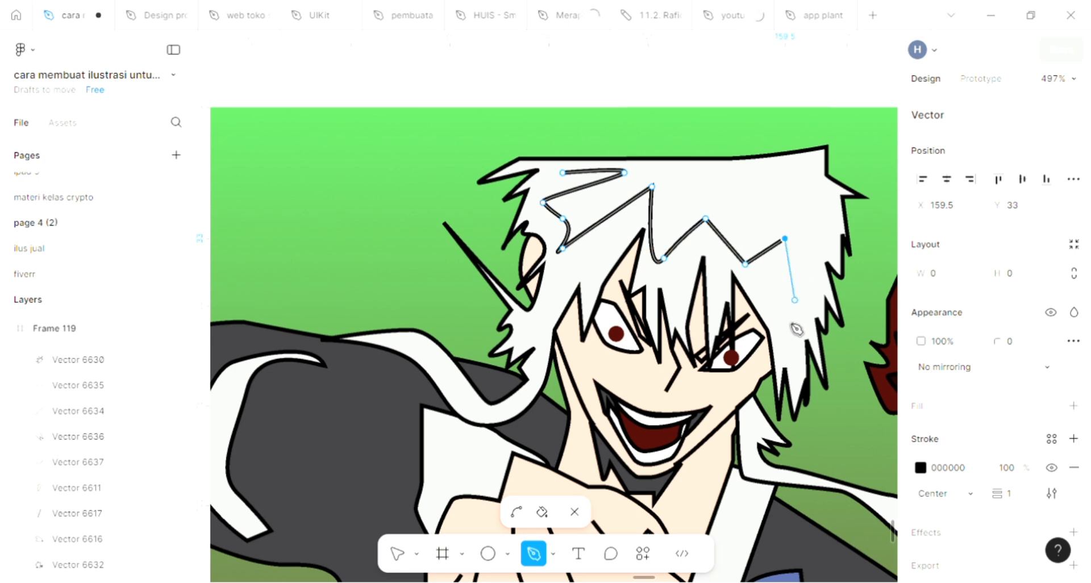
pyautogui.click(785, 320)
pyautogui.click(823, 234)
pyautogui.click(797, 180)
pyautogui.moveTo(801, 161); pyautogui.dragTo(824, 157)
pyautogui.moveTo(705, 192); pyautogui.dragTo(712, 198)
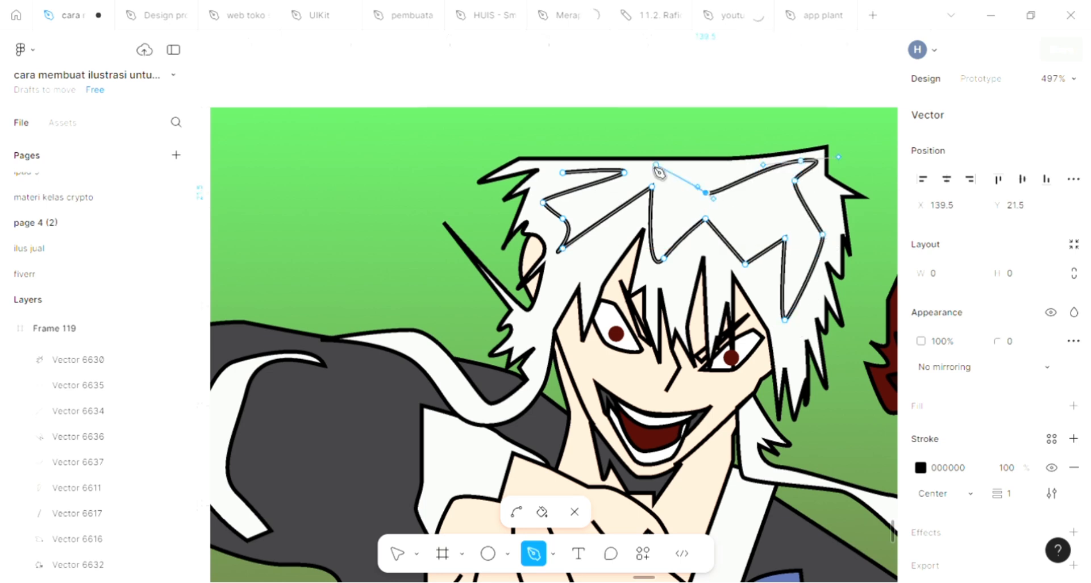
pyautogui.click(652, 161)
pyautogui.click(562, 173)
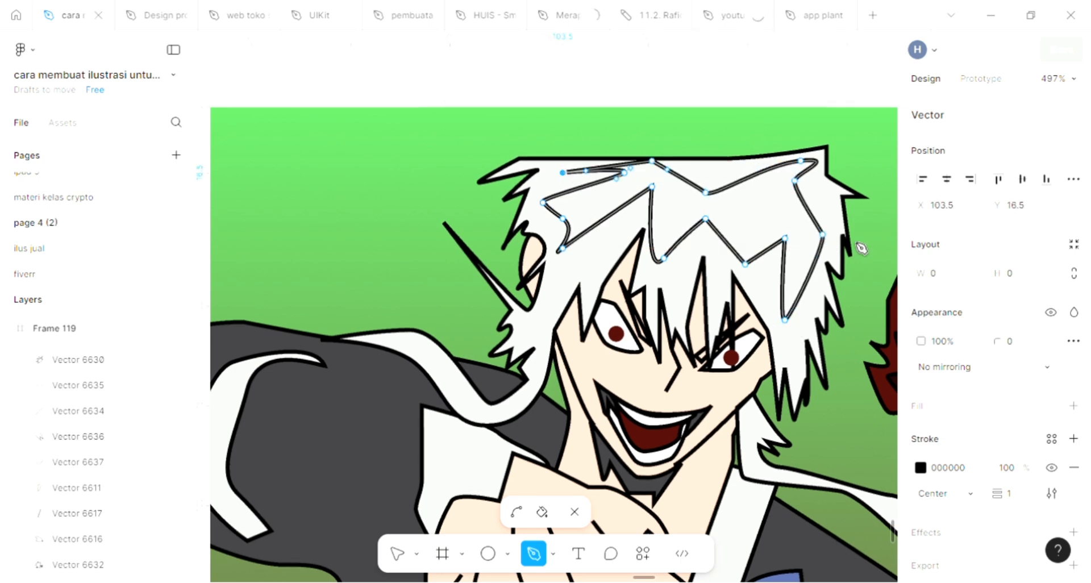
# Give the zigzag hair shape a D9D9D9 fill with a second 000000 fill at 20% on top, and finish editing it
pyautogui.click(1073, 406)
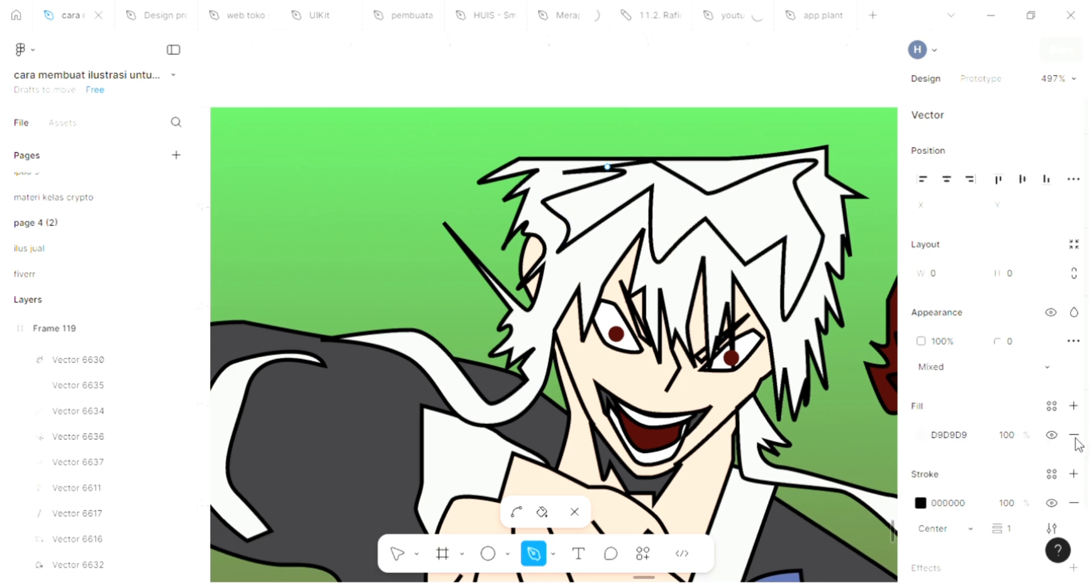
pyautogui.click(1074, 406)
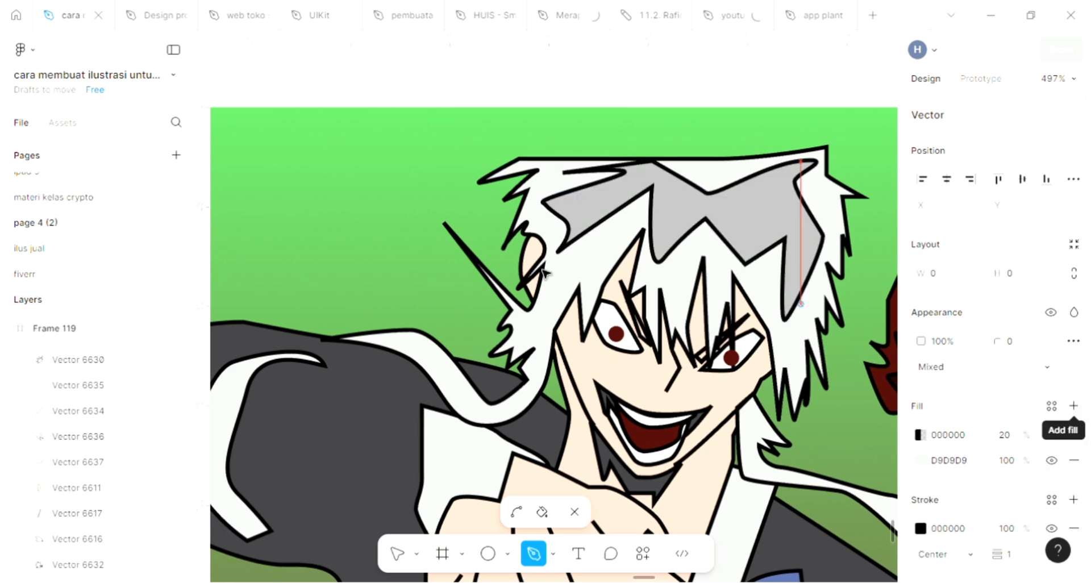
pyautogui.scroll(-1, 544, 273)
pyautogui.scroll(-2, 544, 273)
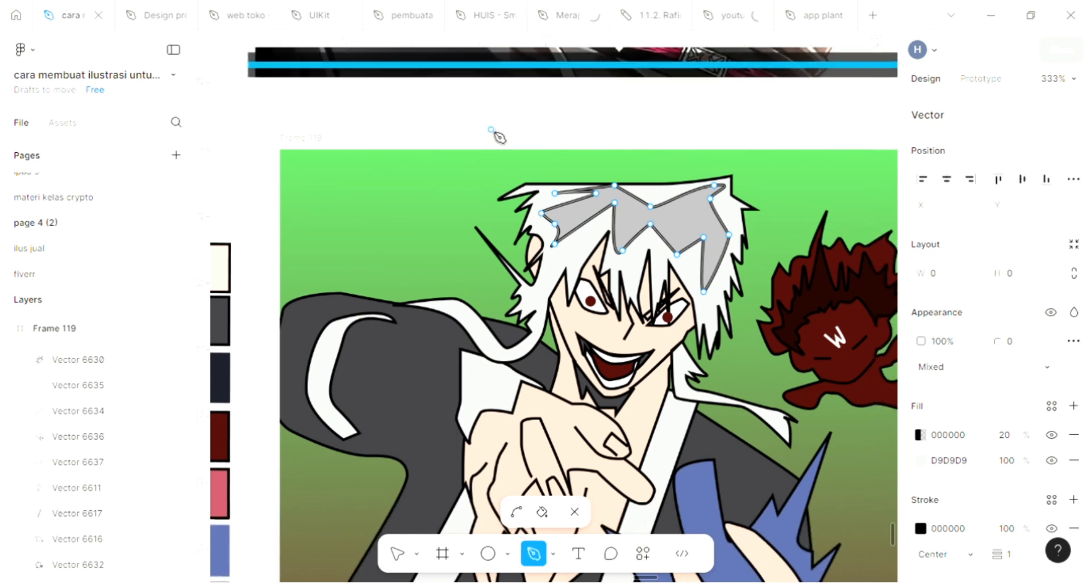
pyautogui.press('Escape')
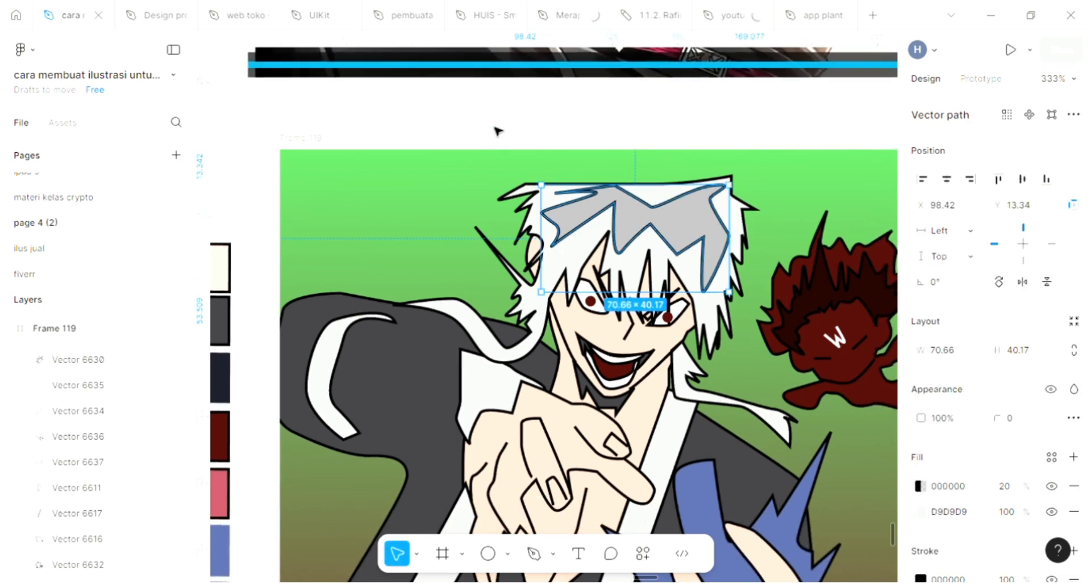
pyautogui.press('Escape')
# Start a pen path on the dark coat beside the pointing hand's lowest finger, undoing the misplaced points after its first segment
pyautogui.scroll(-4, 533, 275)
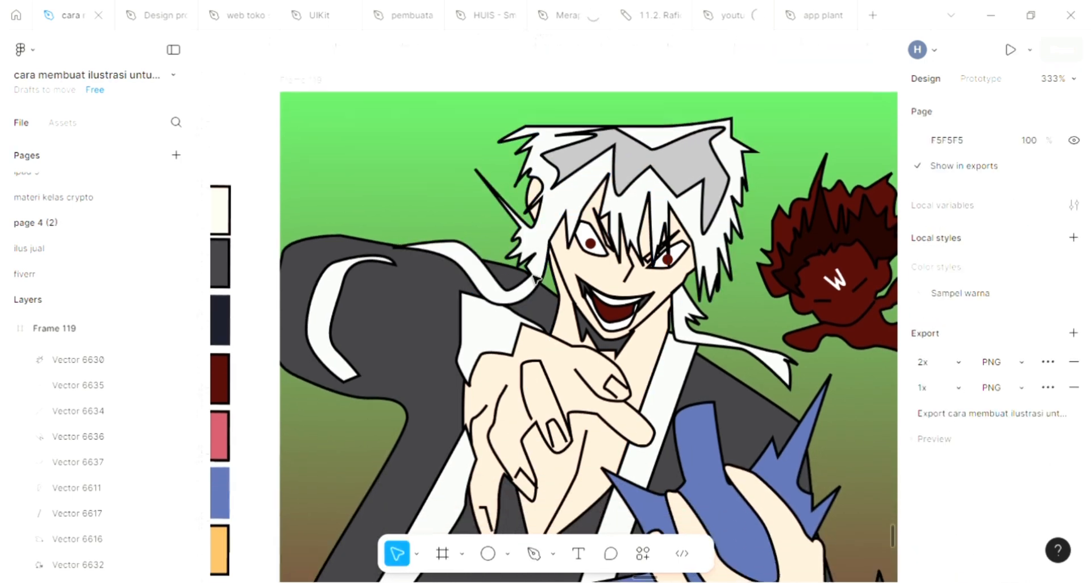
pyautogui.scroll(-3, 475, 336)
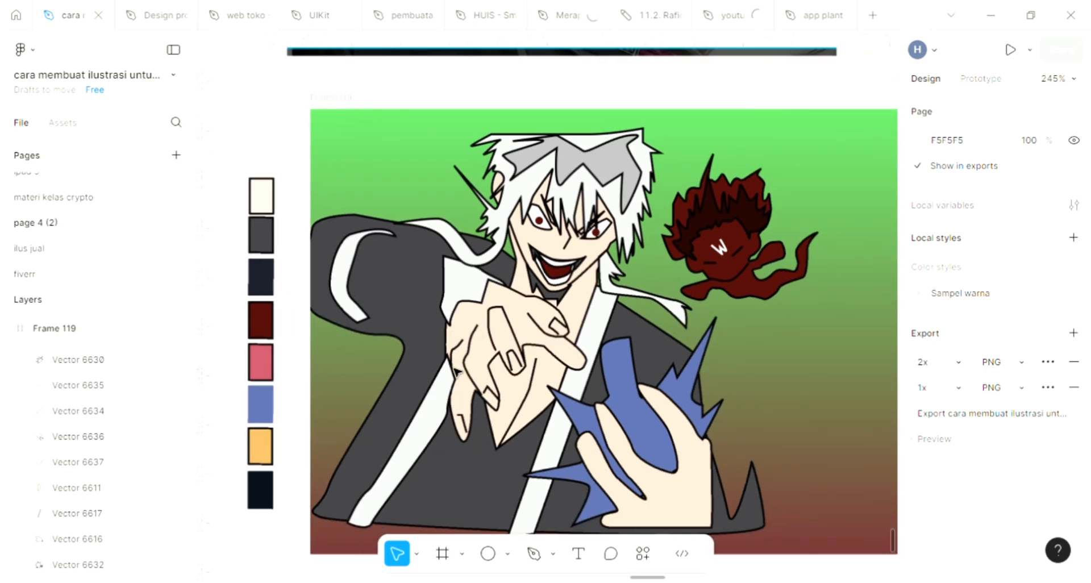
pyautogui.scroll(-1, 449, 385)
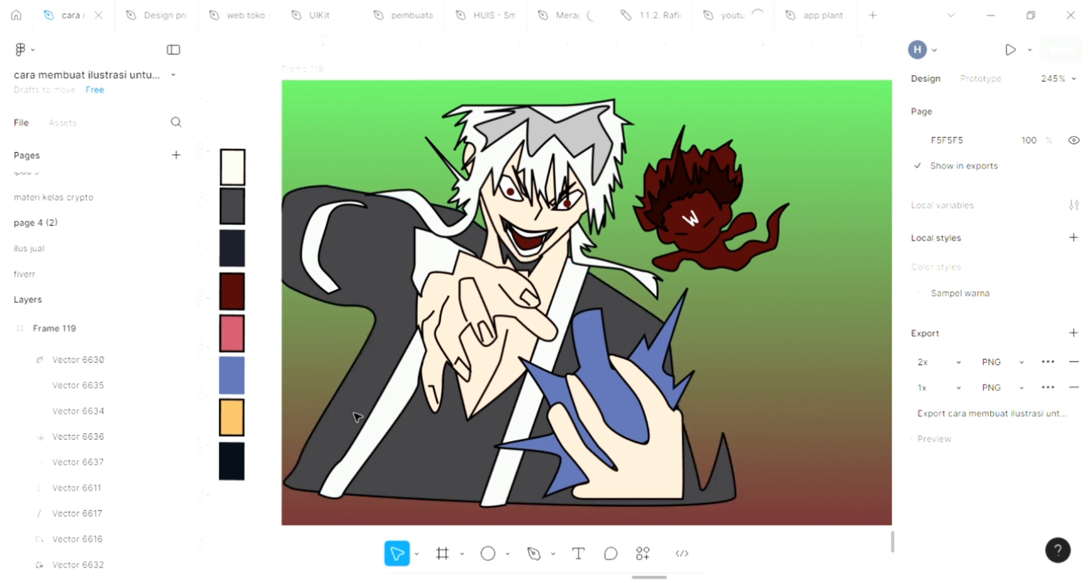
pyautogui.scroll(1, 409, 466)
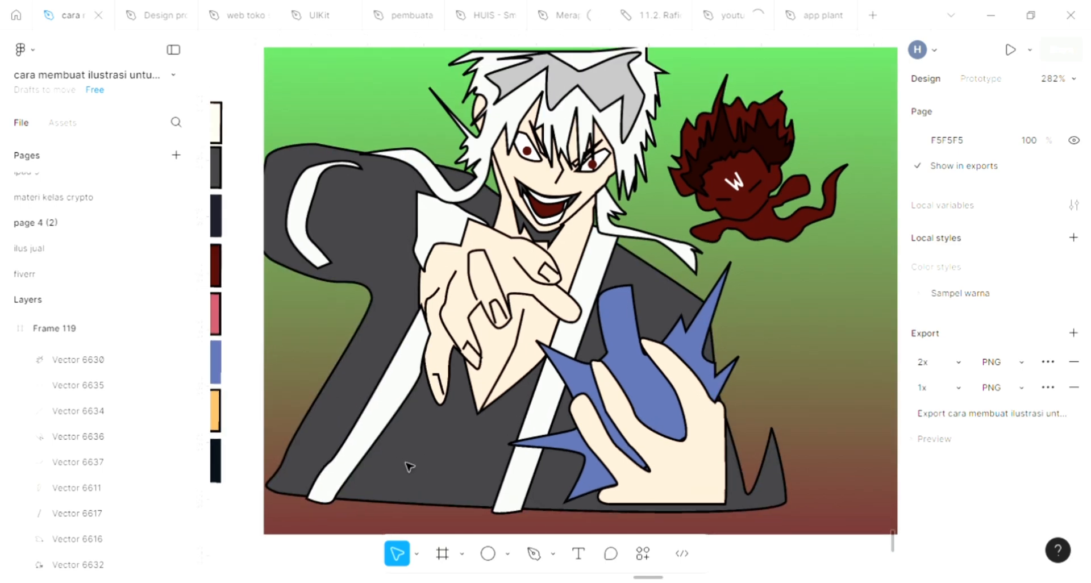
pyautogui.press('p')
pyautogui.scroll(4, 409, 466)
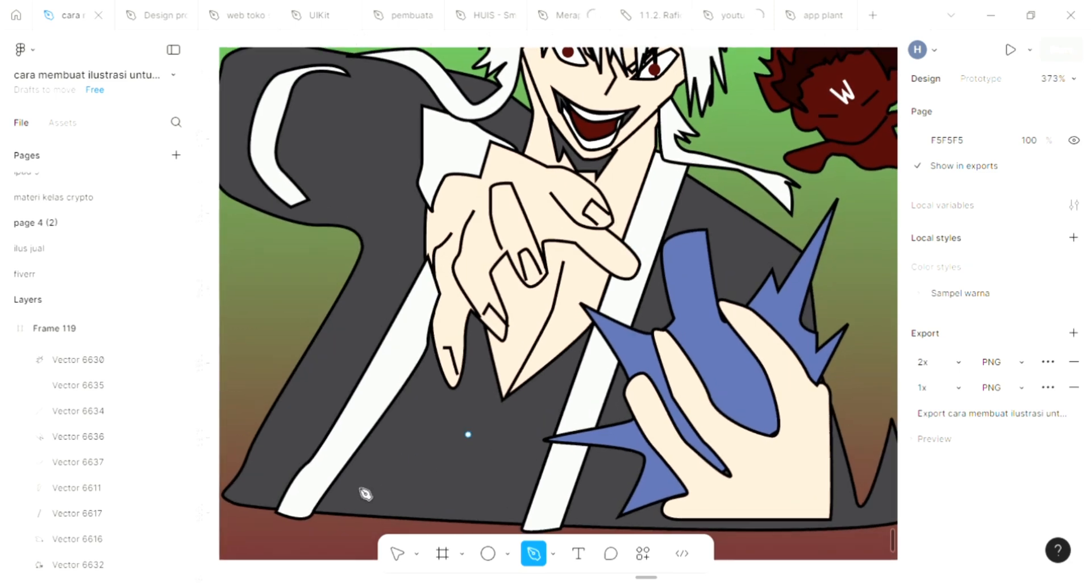
pyautogui.click(429, 358)
pyautogui.click(437, 398)
pyautogui.click(425, 425)
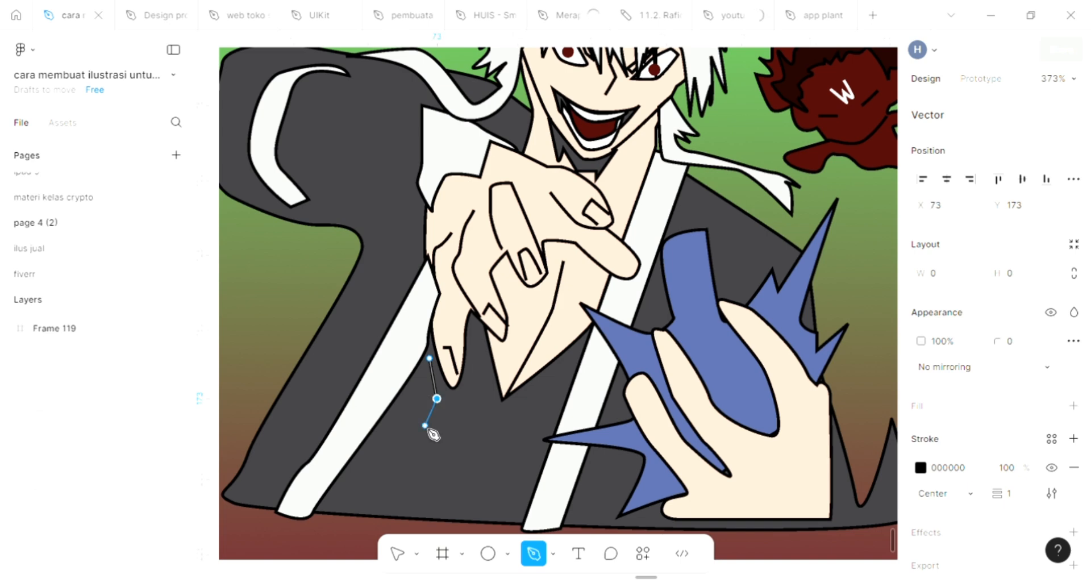
pyautogui.click(399, 420)
pyautogui.hotkey('ctrl', 'z')
pyautogui.hotkey('ctrl', 'z')
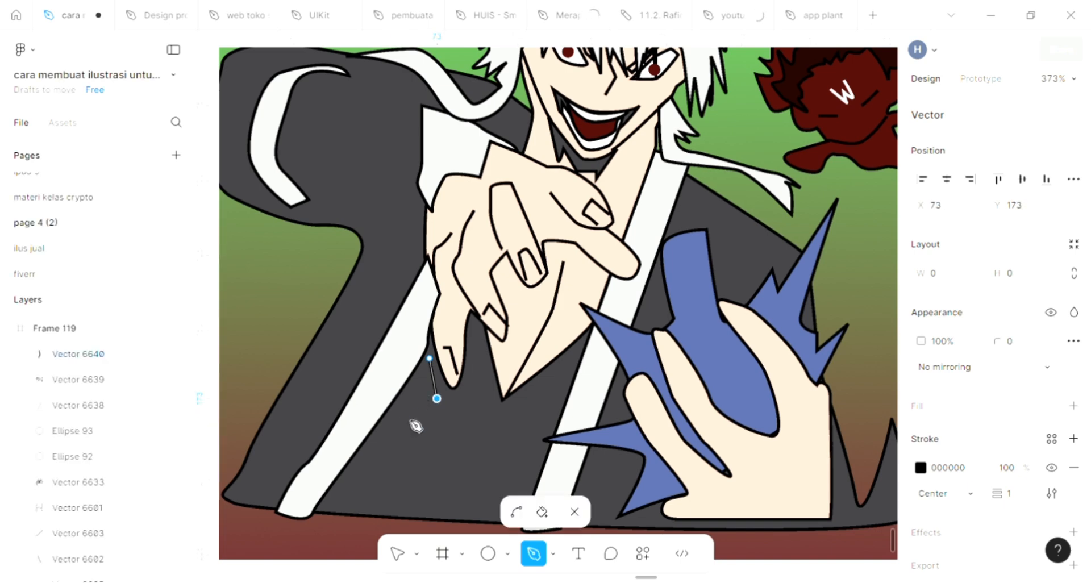
# Continue the path as a jagged outline about 76 × 52 across the coat between the white lapels, and close it at its starting point
pyautogui.click(408, 416)
pyautogui.click(424, 428)
pyautogui.click(386, 455)
pyautogui.click(409, 482)
pyautogui.click(448, 482)
pyautogui.click(488, 487)
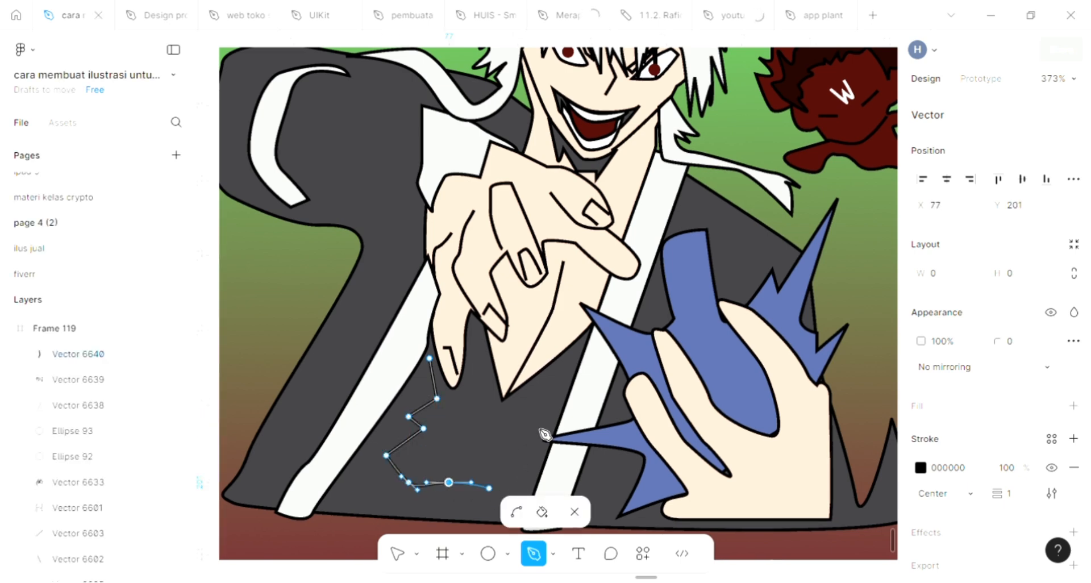
pyautogui.click(554, 389)
pyautogui.click(538, 469)
pyautogui.moveTo(442, 513); pyautogui.dragTo(424, 511)
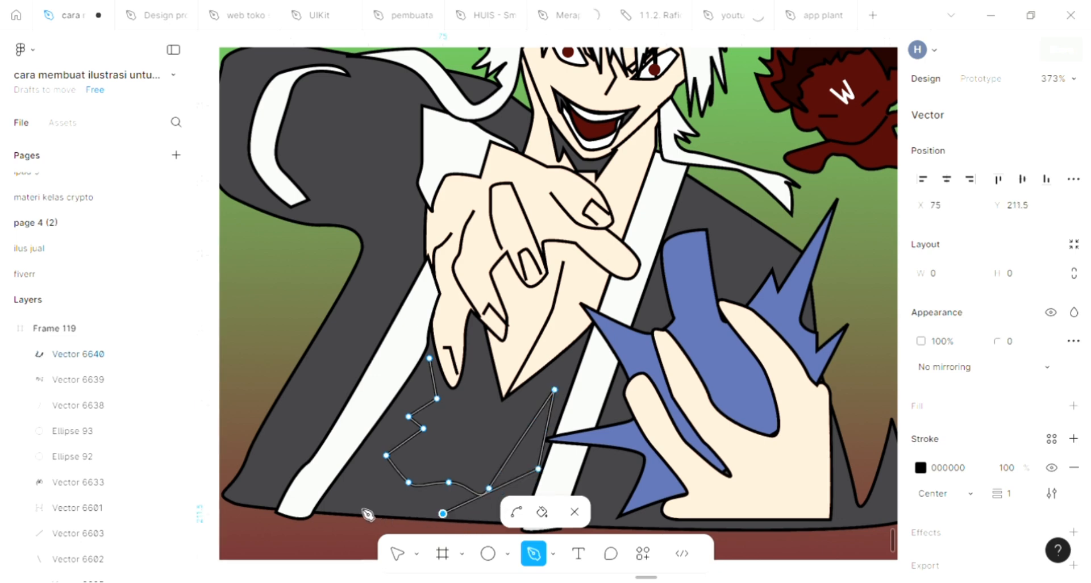
pyautogui.click(430, 359)
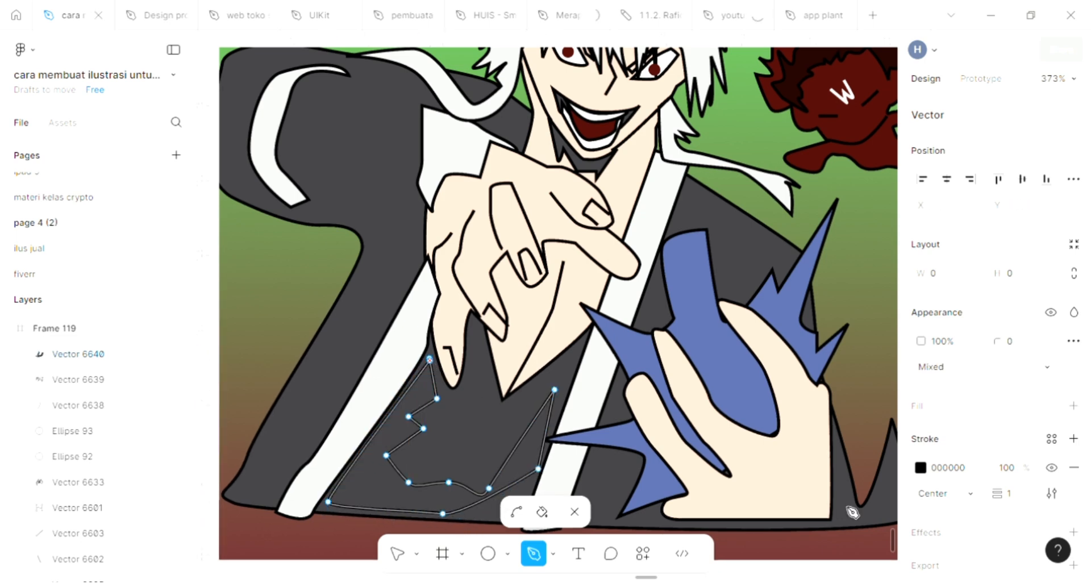
# Add a fill to the jagged coat shape and sample the coat's dark grey 3E3D41 for it
pyautogui.click(1074, 406)
pyautogui.scroll(-5, 699, 355)
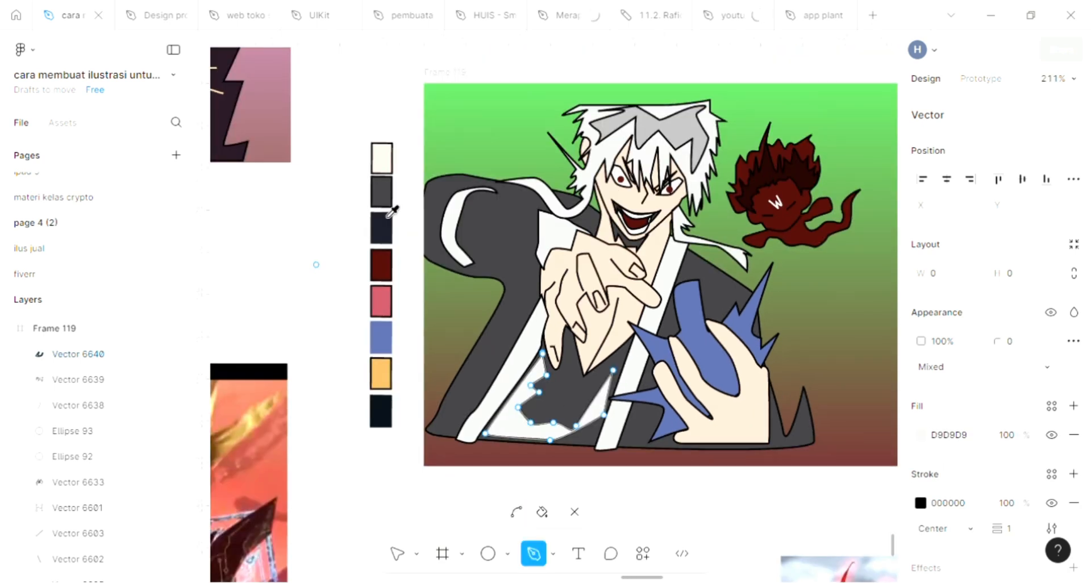
pyautogui.press('i')
pyautogui.click(422, 234)
pyautogui.press('v')
pyautogui.hscroll(2, 397, 445)
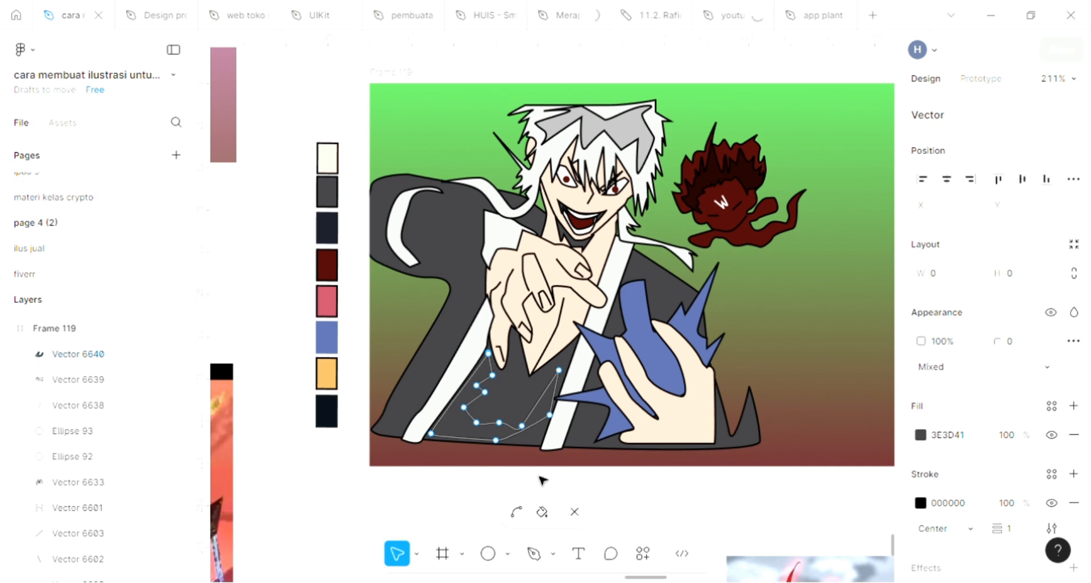
# Merge the two nearly coincident points at the coat shape's upper tip so the outline closes, and finish editing it
pyautogui.scroll(5, 541, 481)
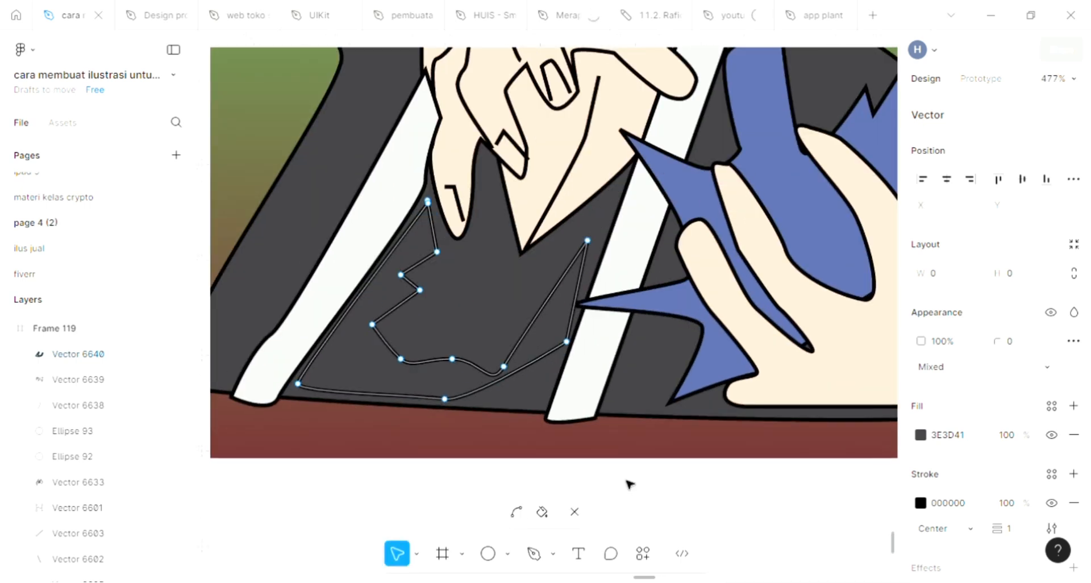
pyautogui.click(406, 215)
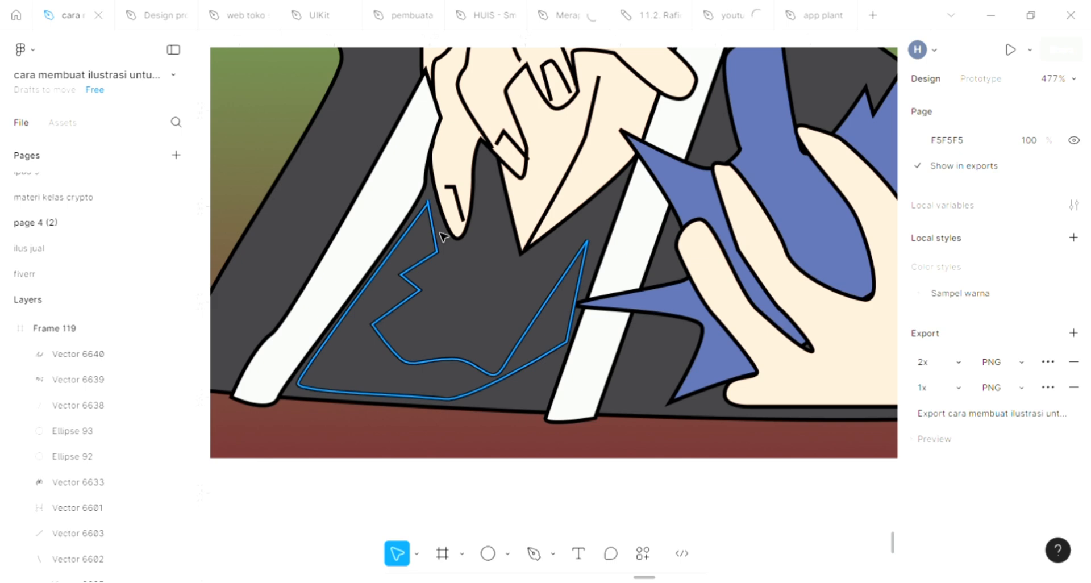
pyautogui.click(431, 216)
pyautogui.doubleClick(430, 216)
pyautogui.scroll(5, 431, 216)
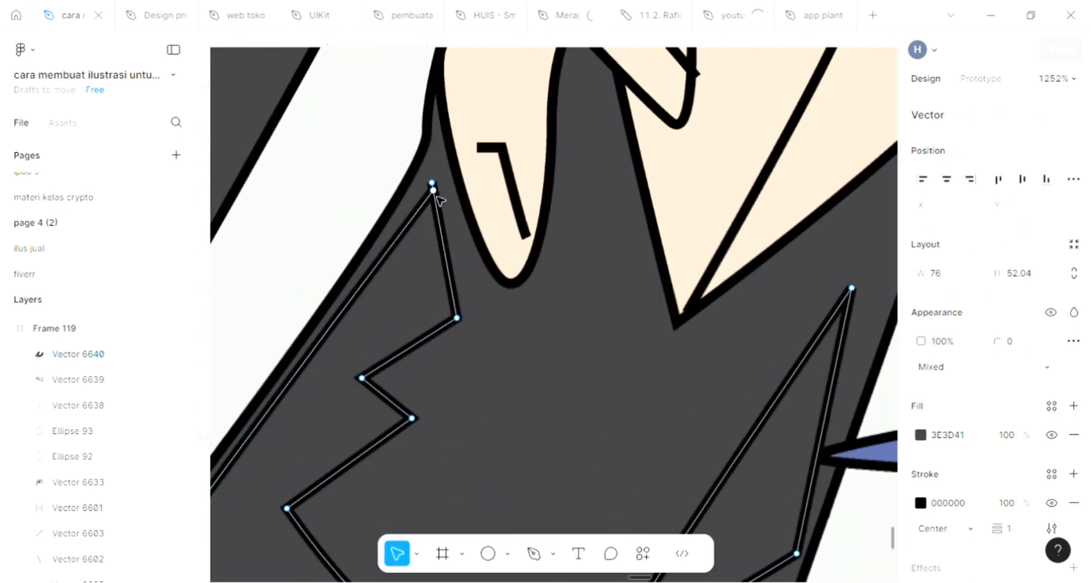
pyautogui.moveTo(438, 188); pyautogui.dragTo(439, 187)
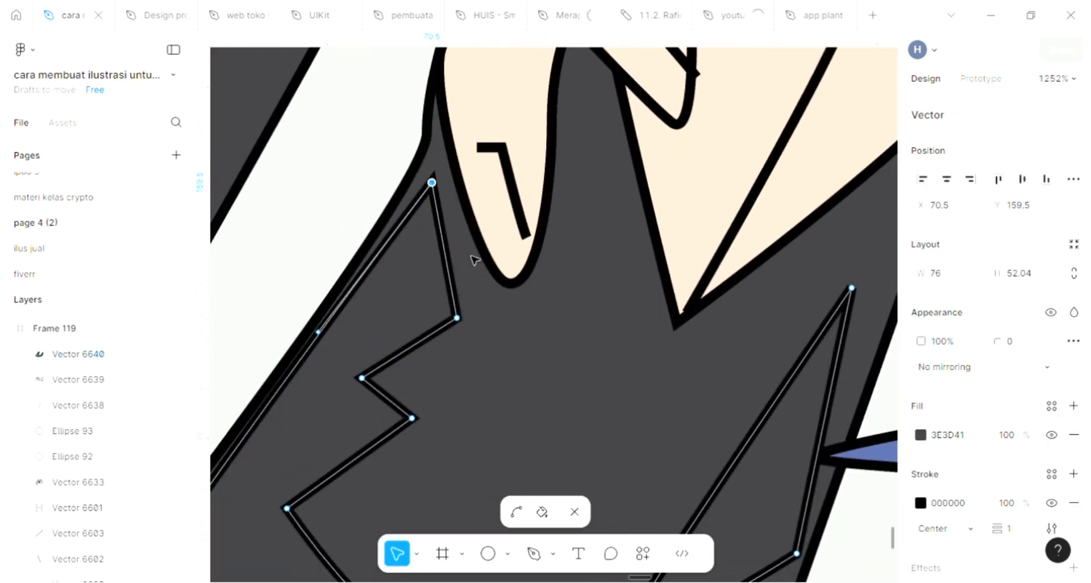
pyautogui.scroll(-6, 475, 260)
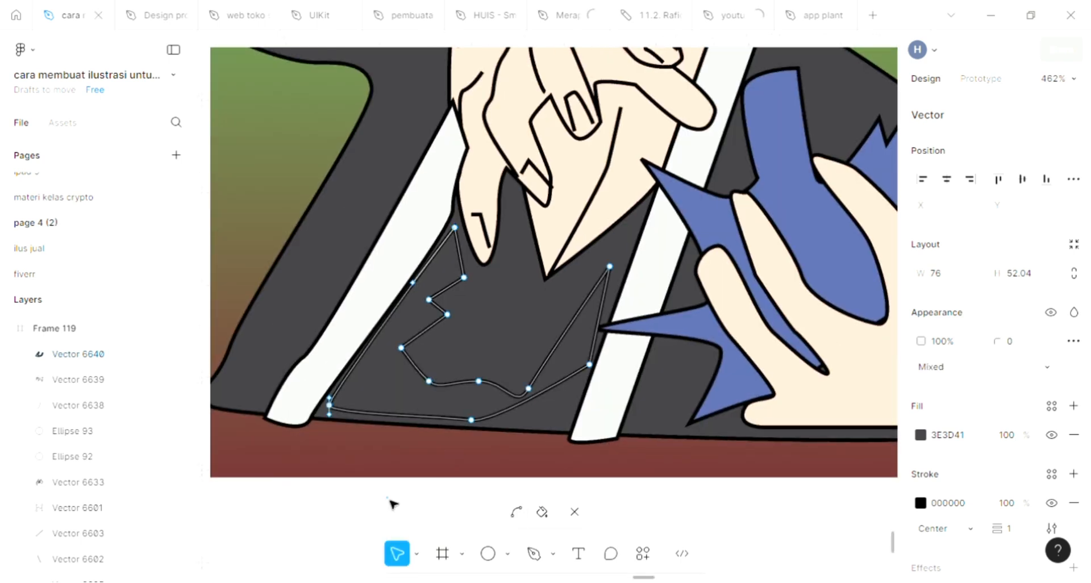
pyautogui.press('Escape')
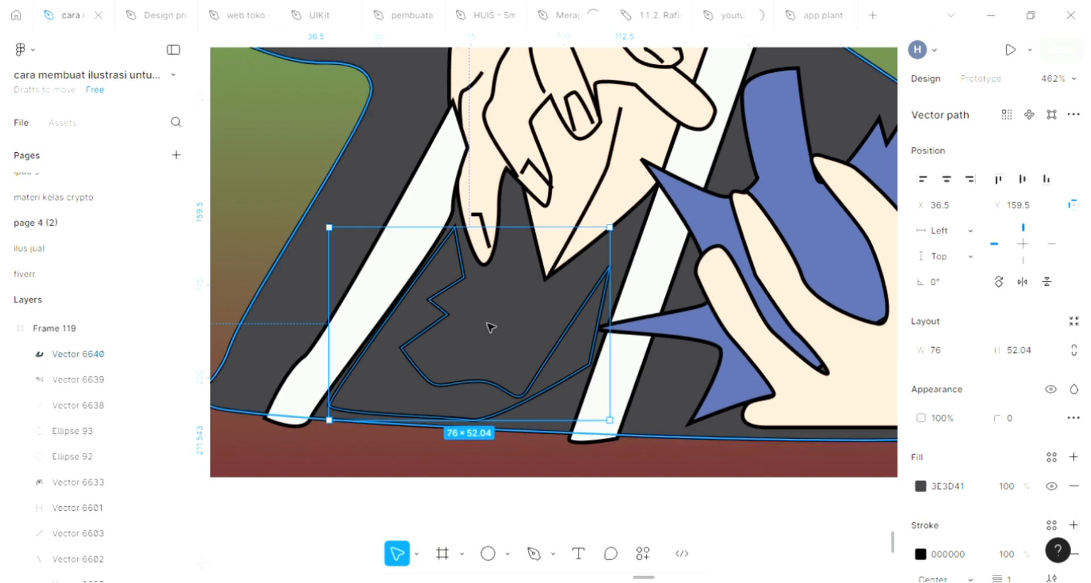
# Change the jagged coat shape's fill to dark navy 1A1C28 sampled from the palette
pyautogui.scroll(-2, 679, 370)
pyautogui.scroll(2, 679, 370)
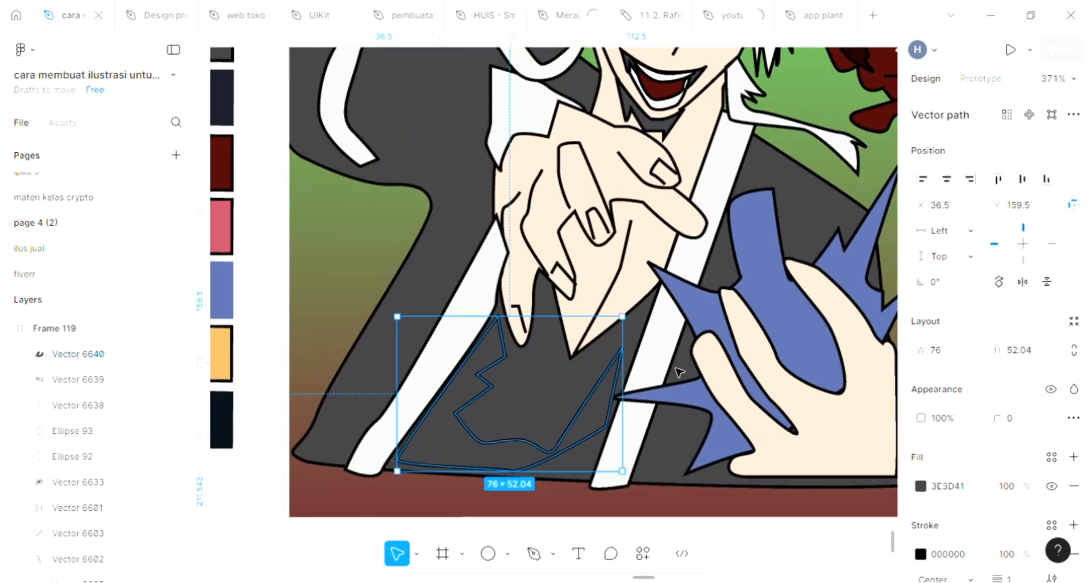
pyautogui.press('i')
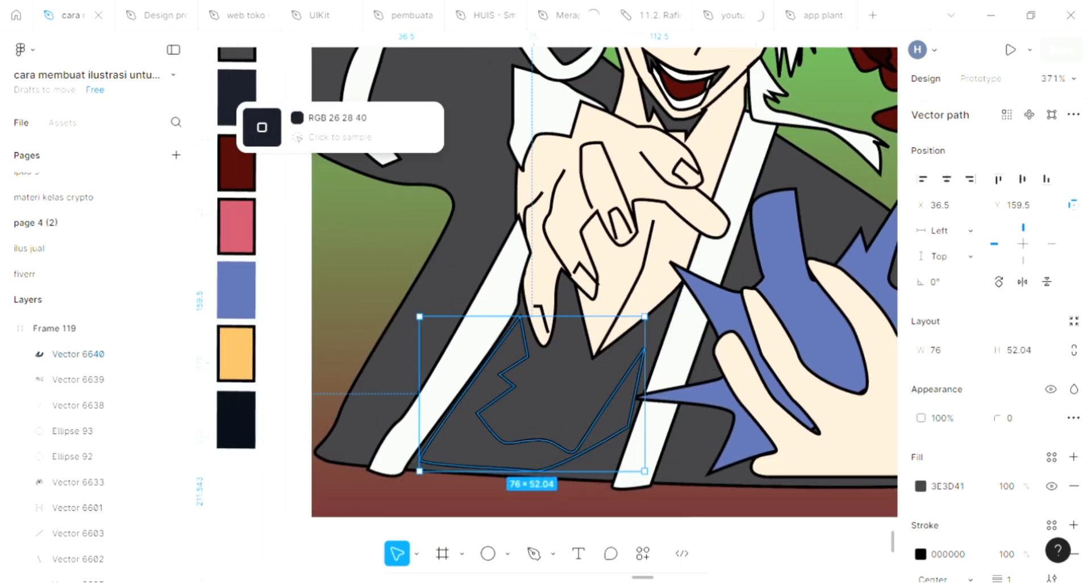
pyautogui.click(246, 120)
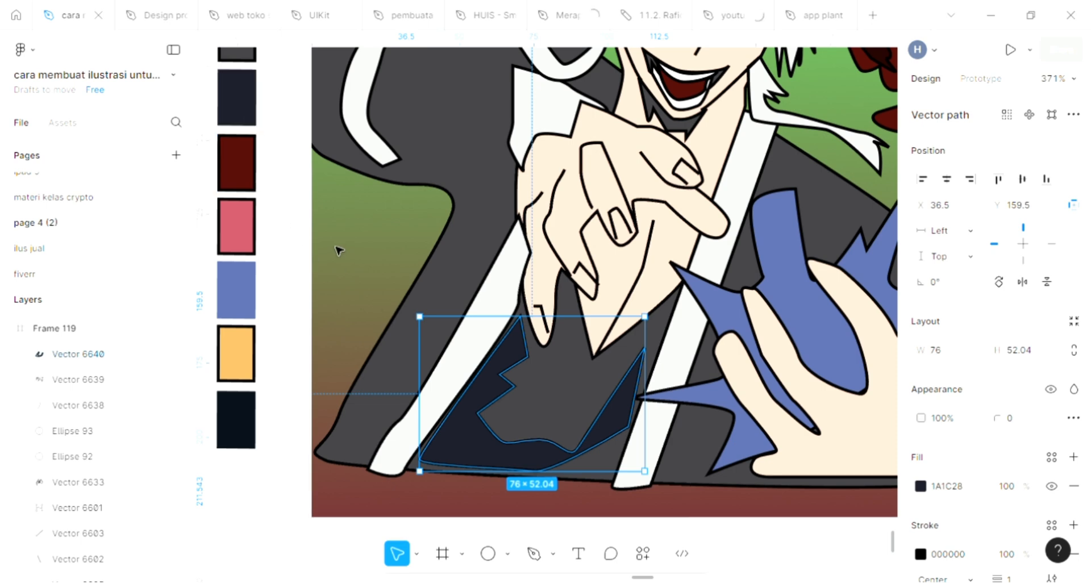
pyautogui.press('Escape')
pyautogui.scroll(-2, 340, 250)
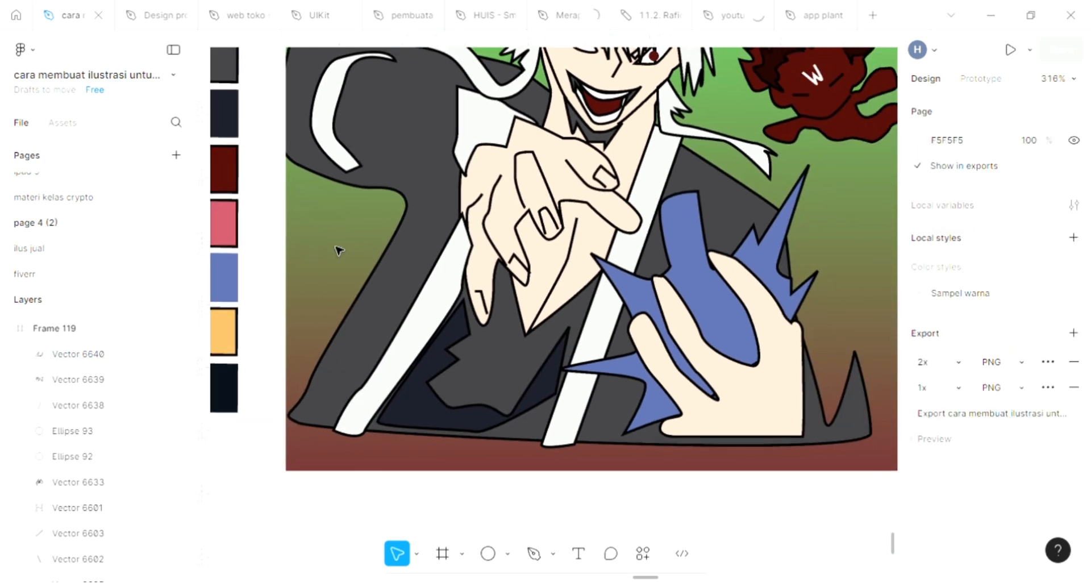
# Shrink the illustration frame to 279 wide from its right edge and 214 high from its top edge
pyautogui.hscroll(2, 339, 250)
pyautogui.scroll(-1, 339, 250)
pyautogui.scroll(-5, 338, 250)
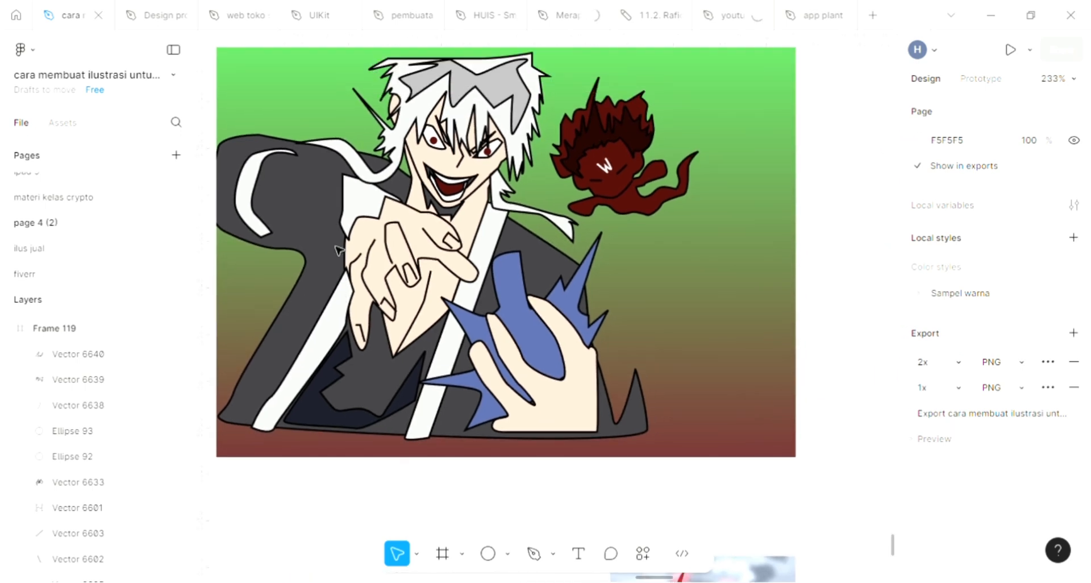
pyautogui.scroll(3, 338, 250)
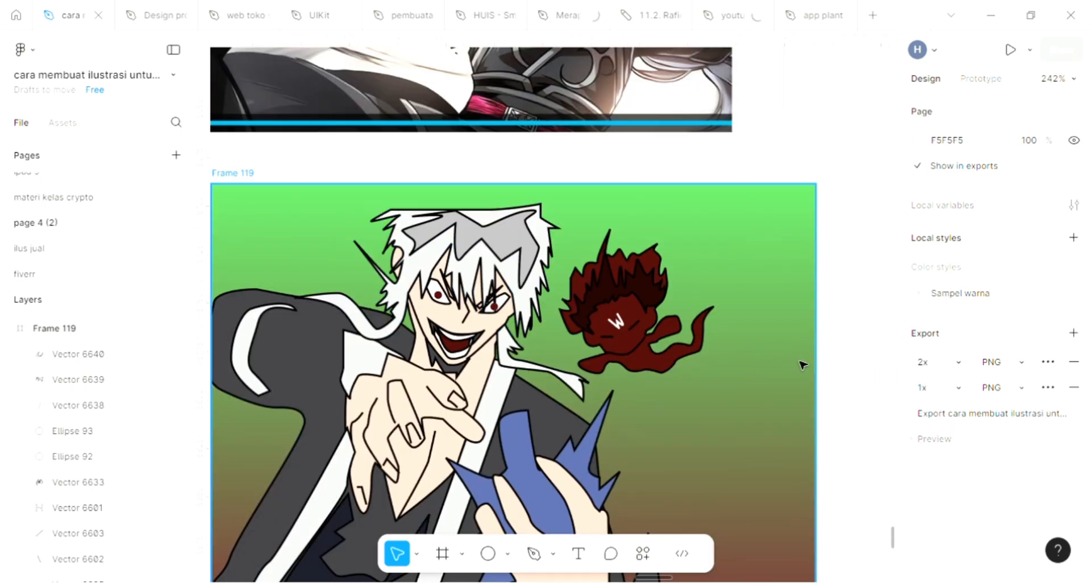
pyautogui.click(824, 354)
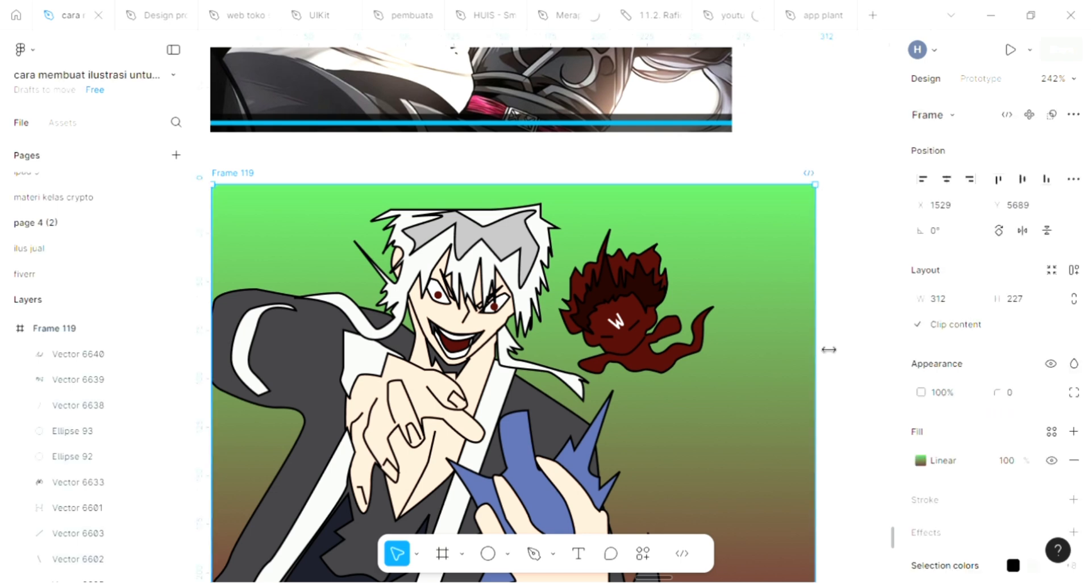
pyautogui.moveTo(764, 355); pyautogui.dragTo(751, 346)
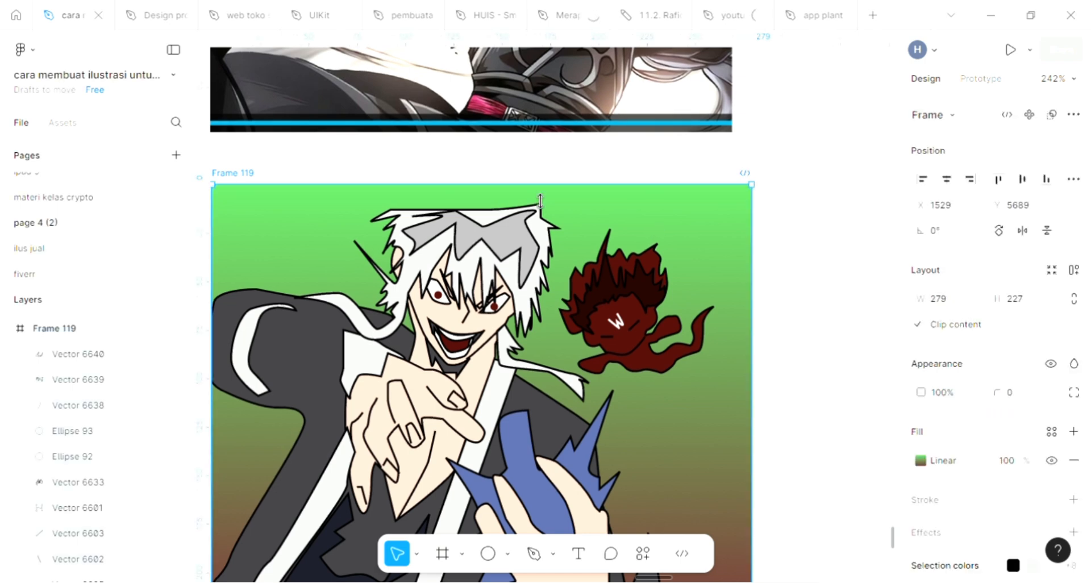
pyautogui.moveTo(538, 222); pyautogui.dragTo(538, 210)
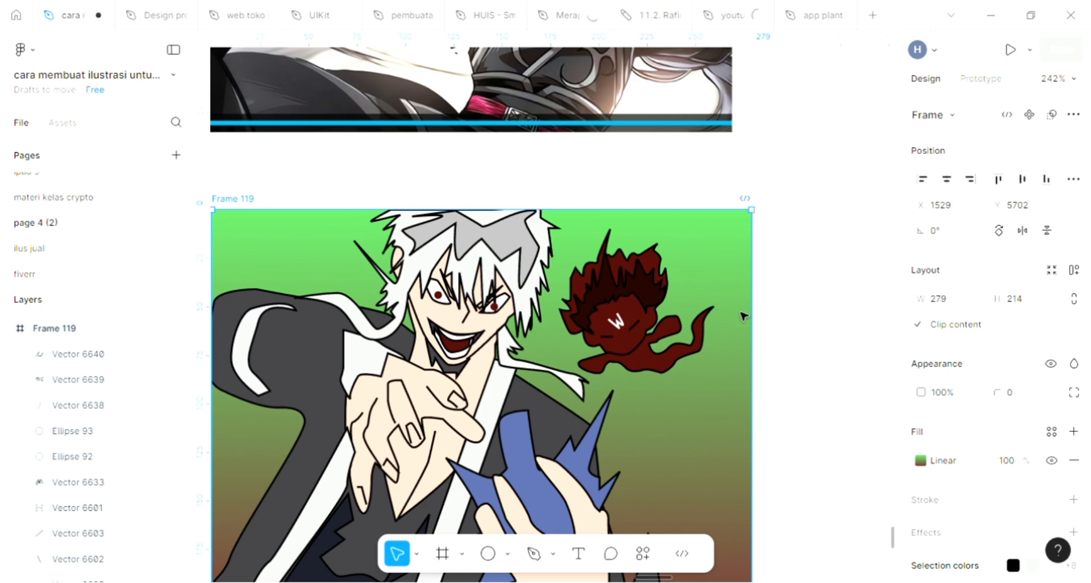
pyautogui.press('Escape')
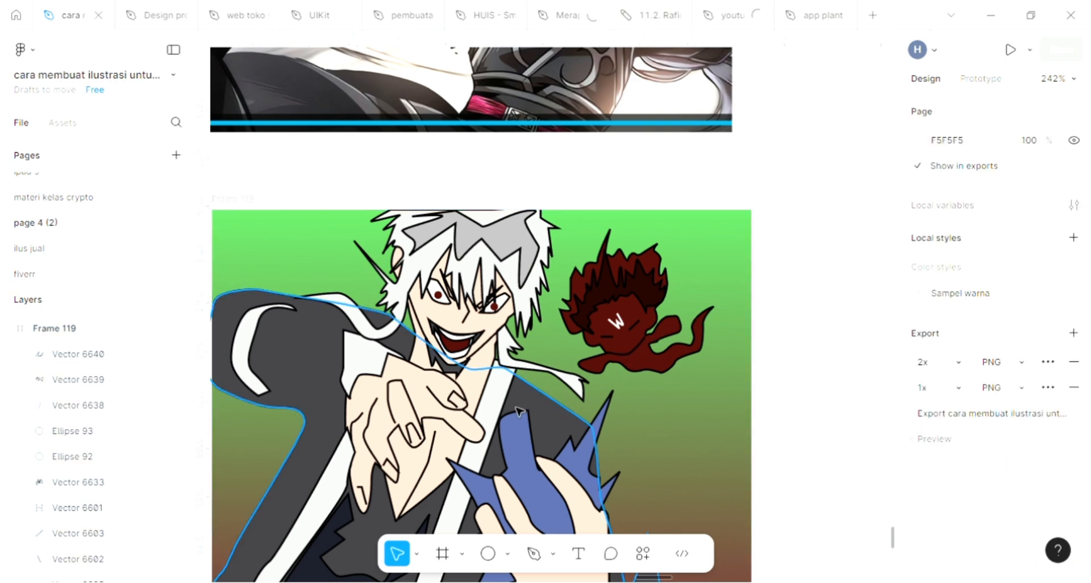
# Lighten the fill of the spiky blue flame shape around the cupped hand to a pale blue
pyautogui.scroll(2, 520, 417)
pyautogui.scroll(1, 520, 416)
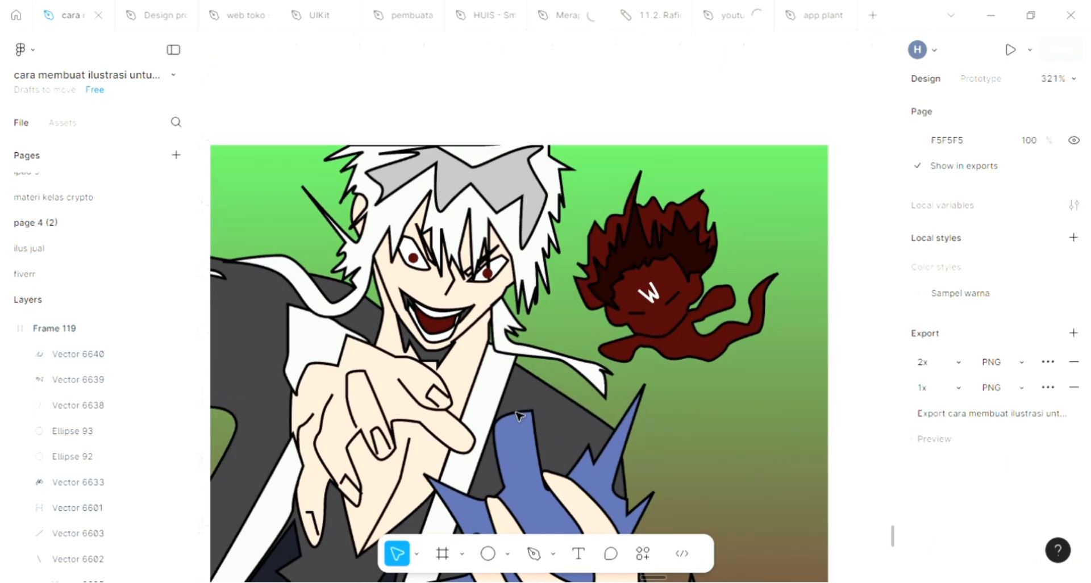
pyautogui.scroll(-2, 547, 463)
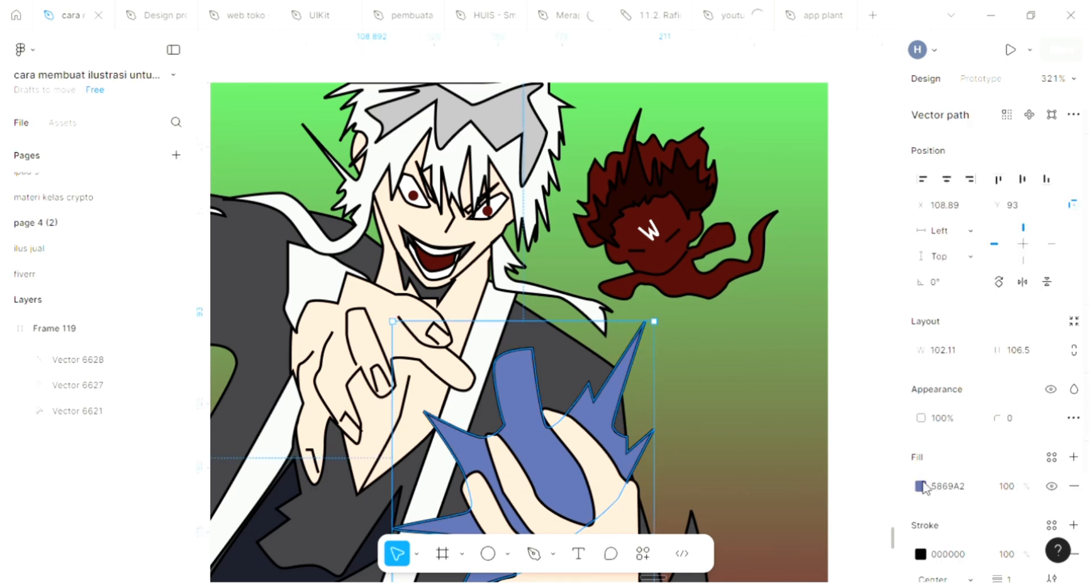
pyautogui.click(921, 486)
pyautogui.moveTo(775, 195)
pyautogui.mouseDown()
pyautogui.moveTo(809, 198)
pyautogui.moveTo(786, 195)
pyautogui.mouseUp()
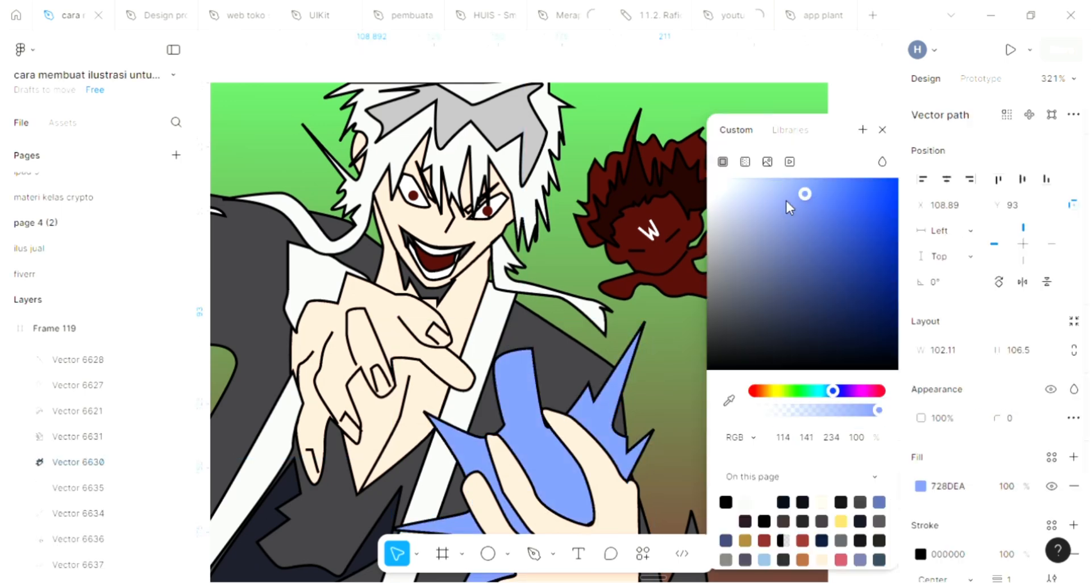
pyautogui.click(882, 131)
pyautogui.click(890, 196)
# Draw a slightly curved sleeve outline about 25 × 10.5 from the white cuff's upper tip to the upper end of the white sleeve stripe
pyautogui.scroll(-5, 890, 196)
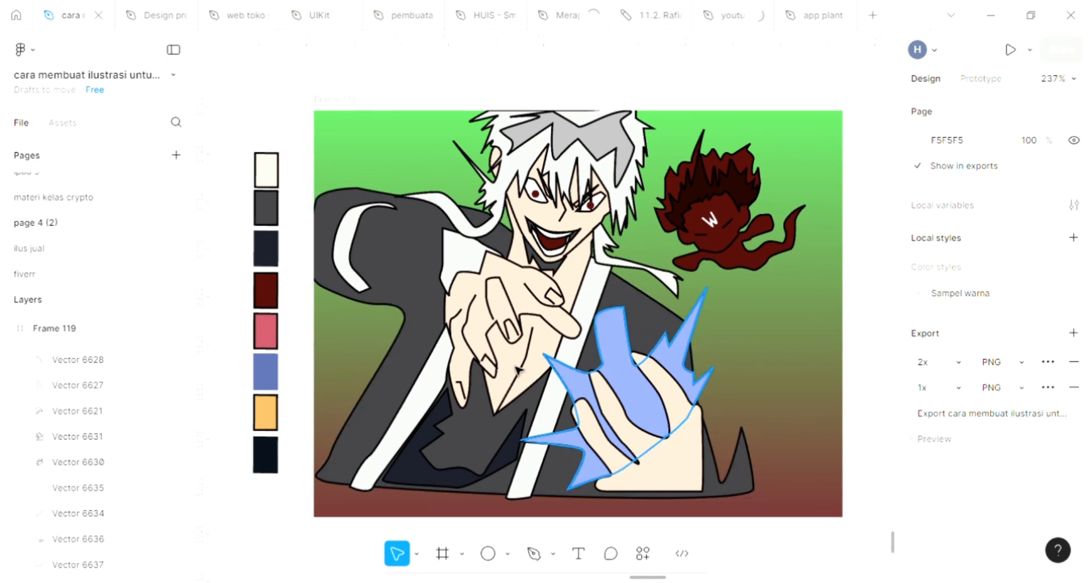
pyautogui.scroll(2, 427, 335)
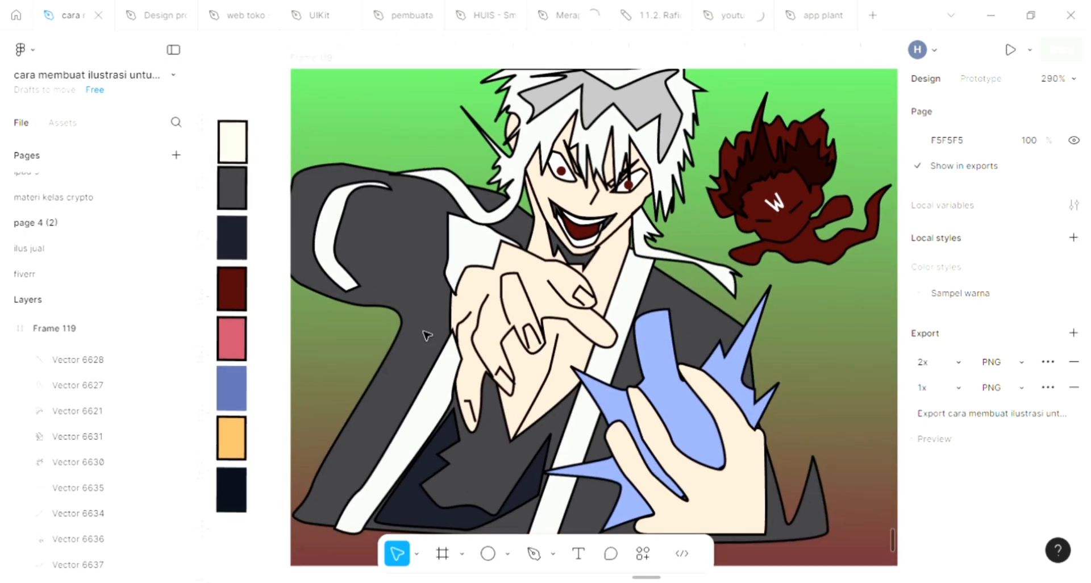
pyautogui.press('p')
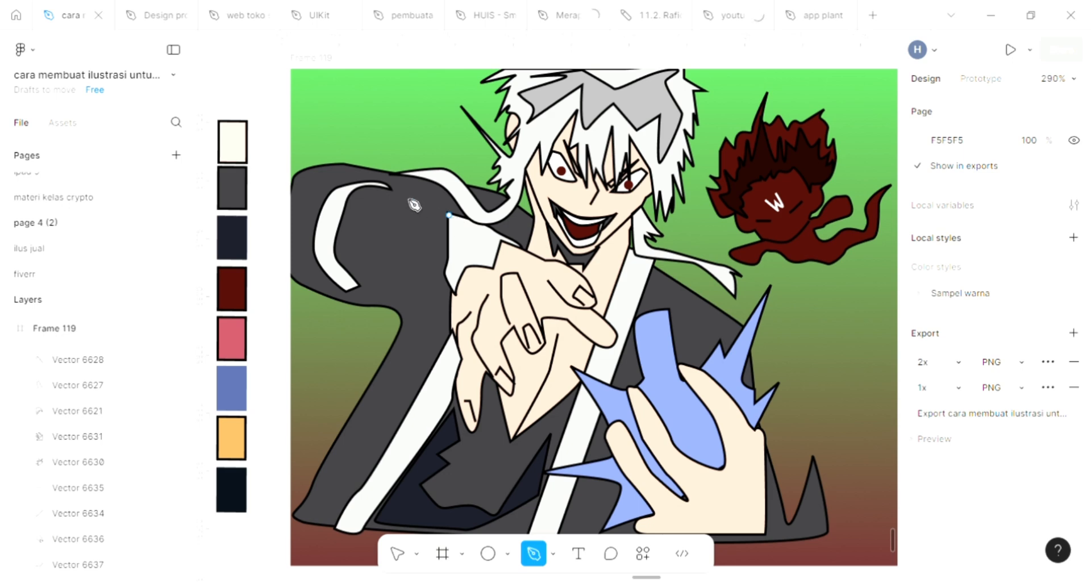
pyautogui.moveTo(391, 190); pyautogui.dragTo(378, 186)
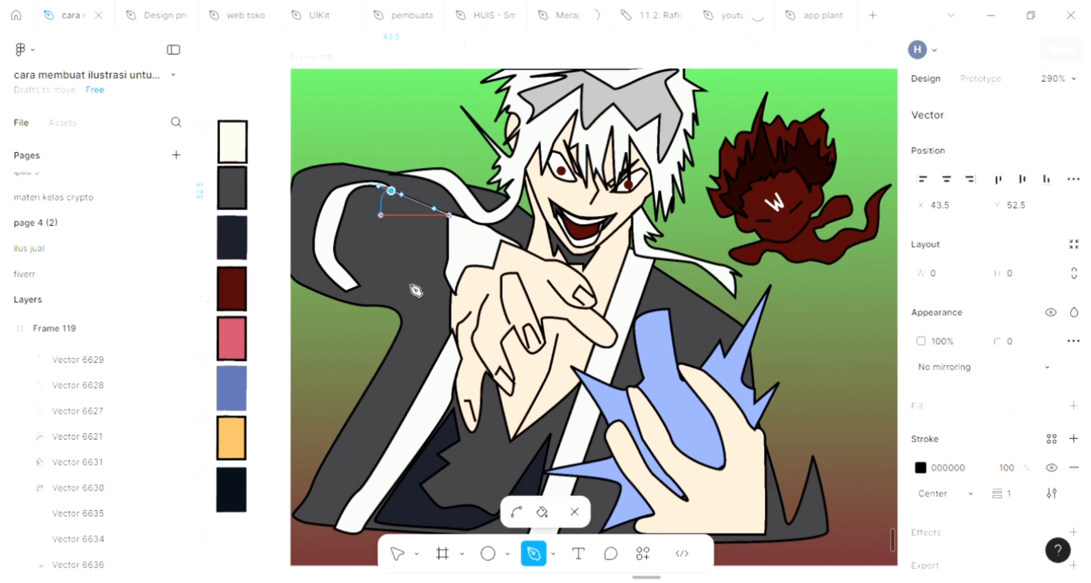
pyautogui.press('Escape')
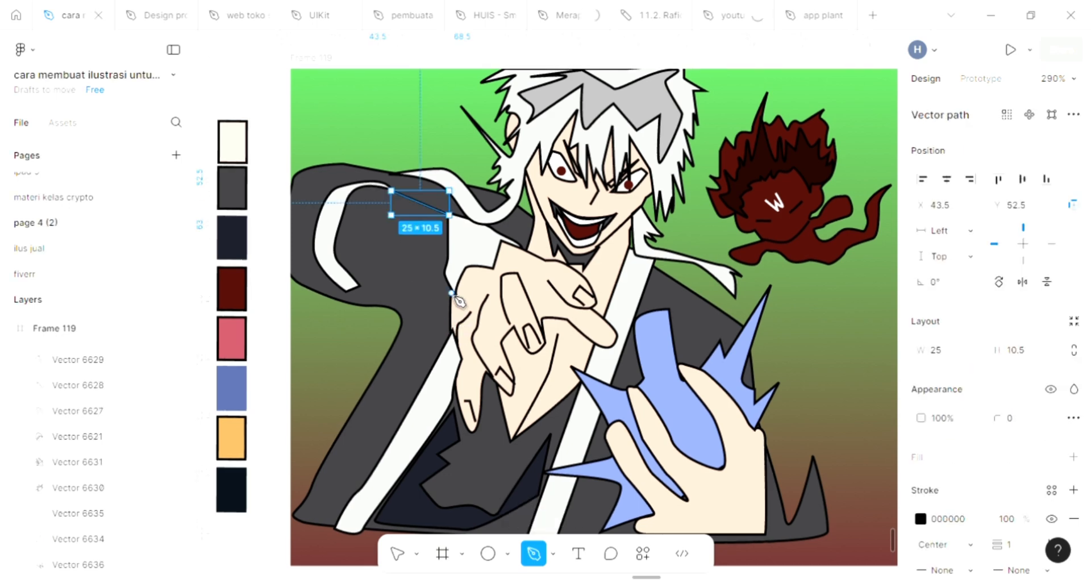
# Draw a nearly horizontal sleeve line about 45 wide from the cuff's lower edge to the lower end of the white sleeve stripe
pyautogui.click(451, 293)
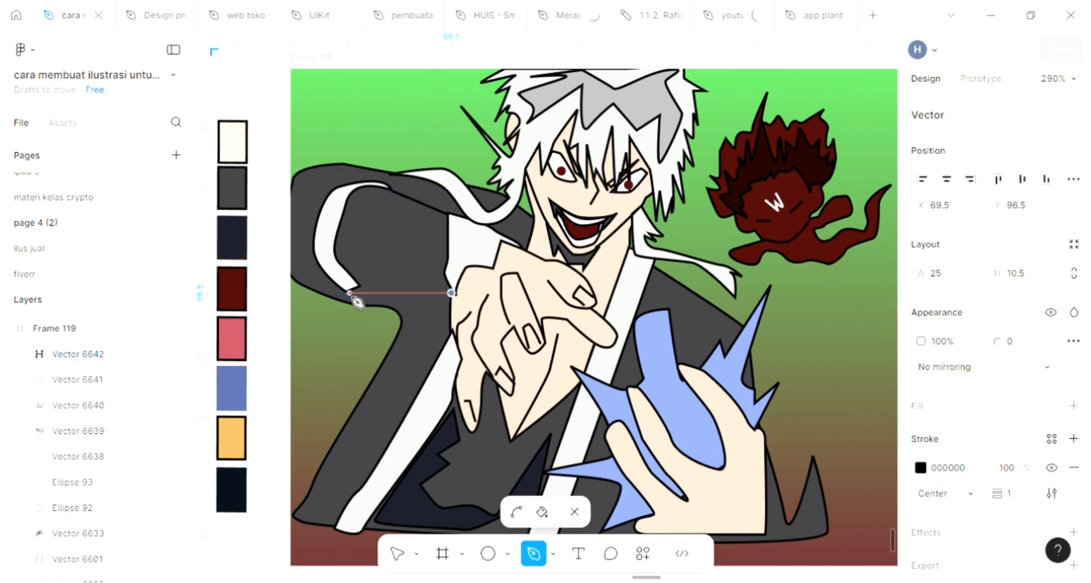
pyautogui.moveTo(349, 294); pyautogui.dragTo(526, 370)
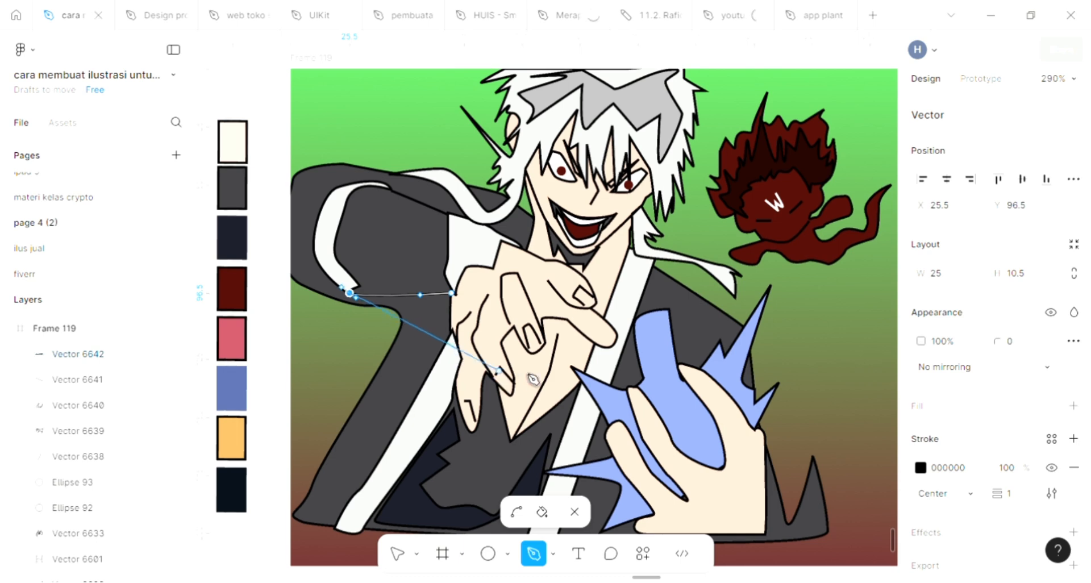
pyautogui.hotkey('ctrl', 'z')
pyautogui.hotkey('ctrl', 'z')
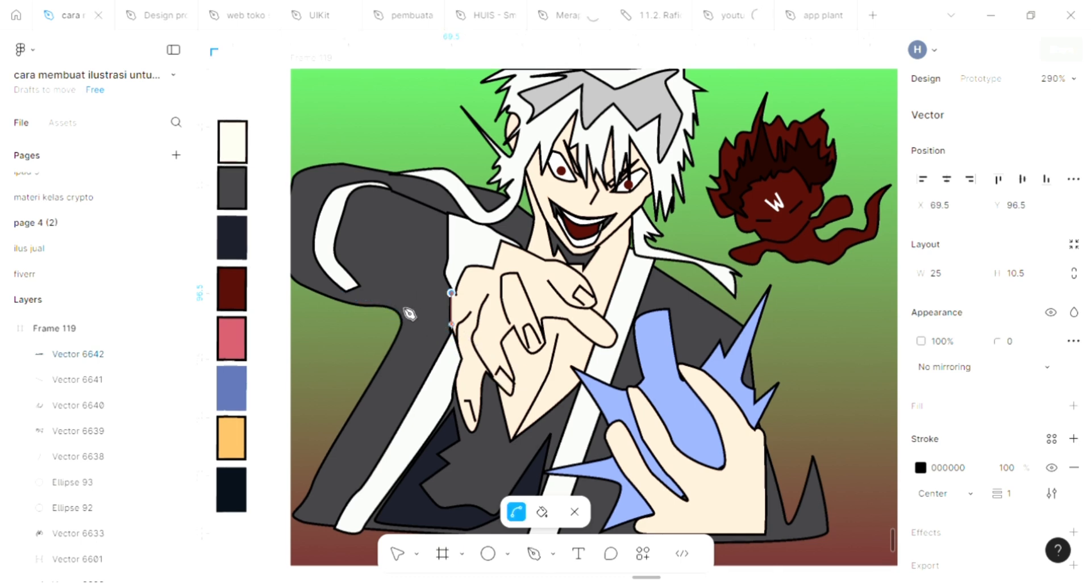
pyautogui.press('p')
pyautogui.click(349, 293)
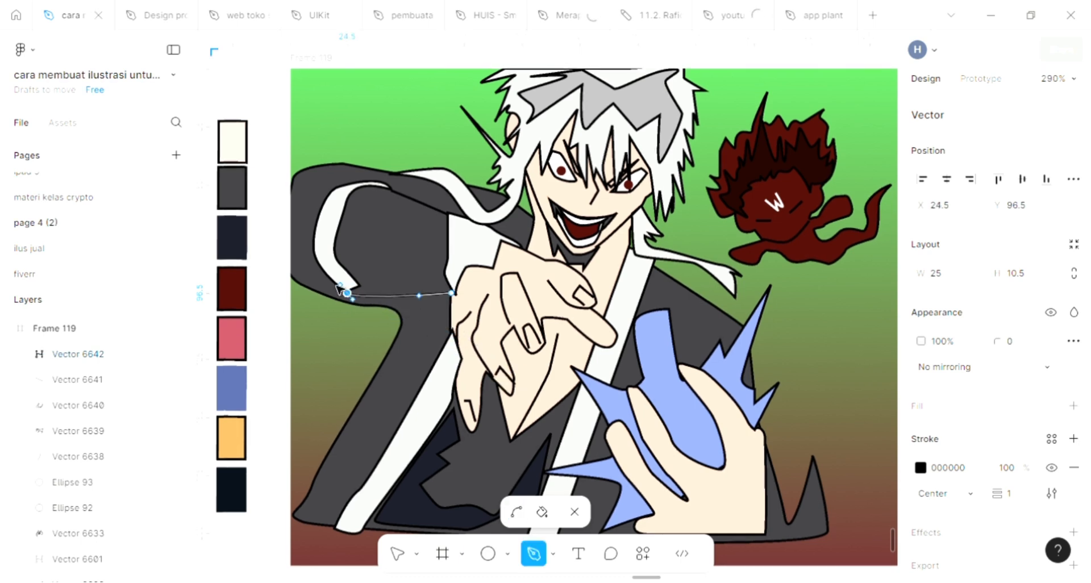
pyautogui.press('Escape')
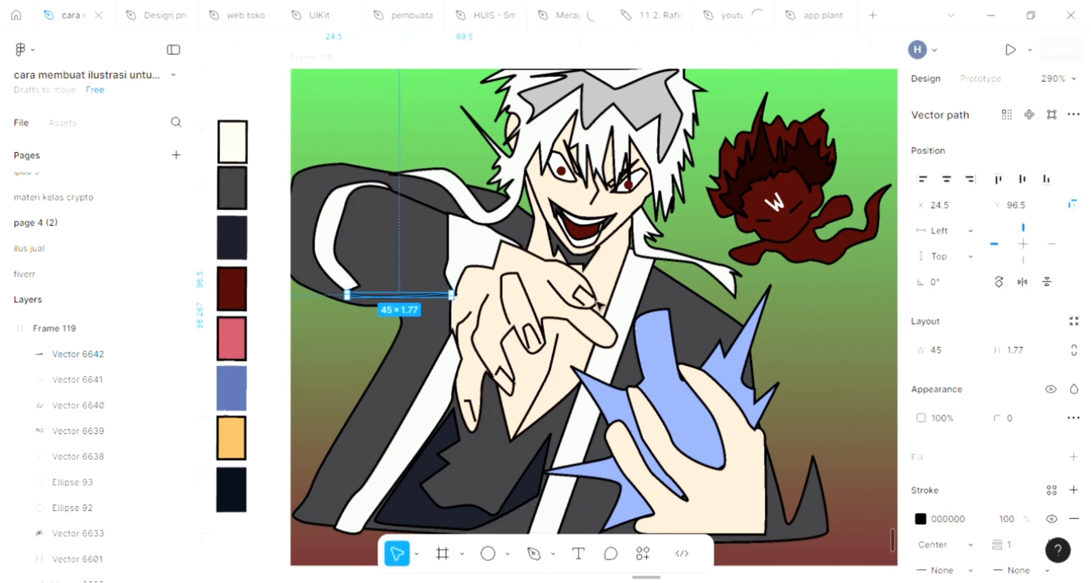
pyautogui.press('Escape')
# Draw a short slanted line about 7 × 16.5 down the neck, just below the jaw on the side facing the dark red figure
pyautogui.scroll(-3, 593, 315)
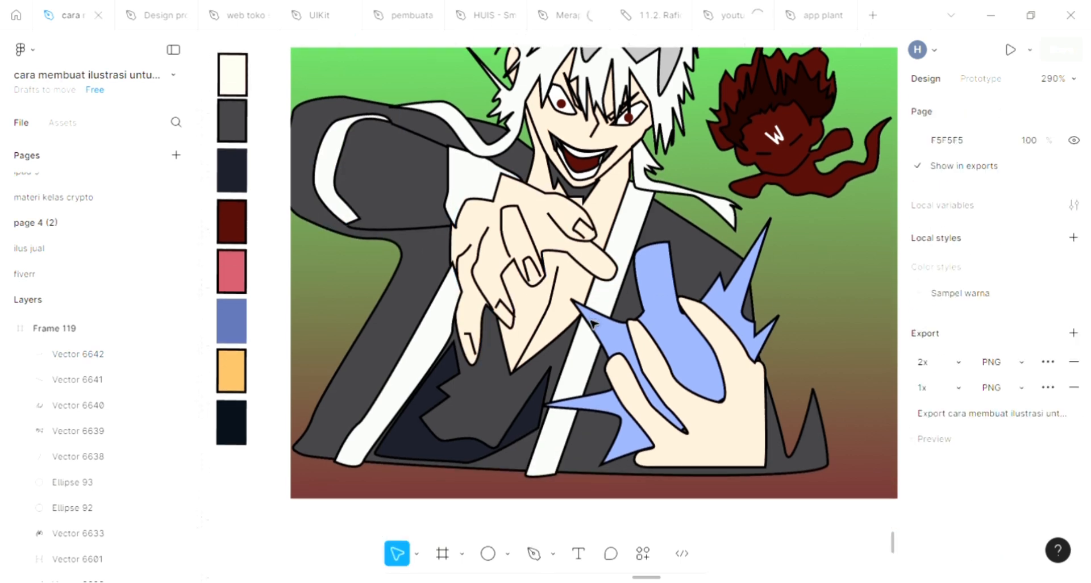
pyautogui.scroll(-1, 591, 323)
pyautogui.scroll(2, 593, 328)
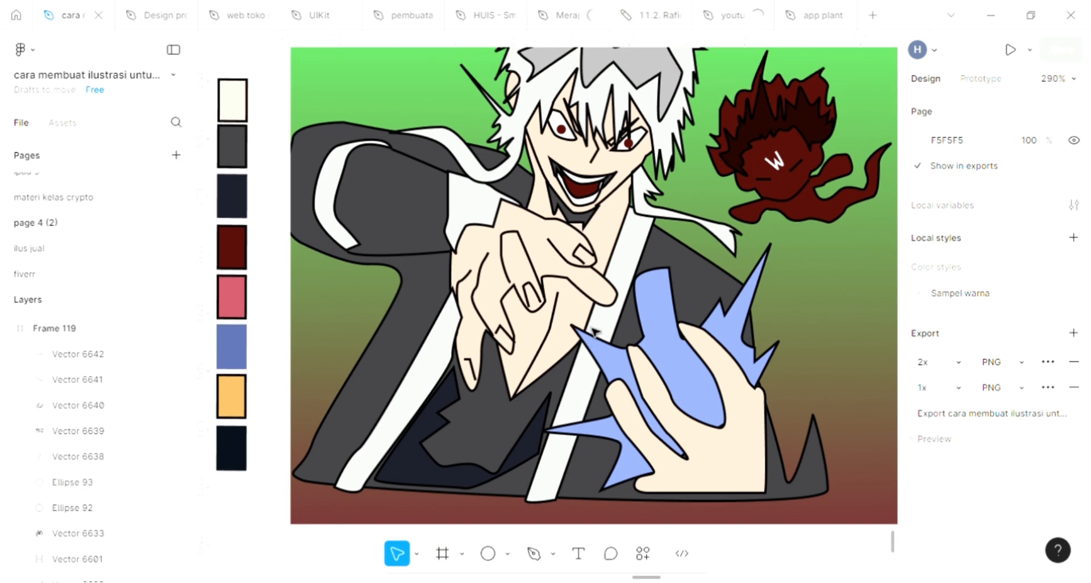
pyautogui.scroll(1, 594, 333)
pyautogui.press('p')
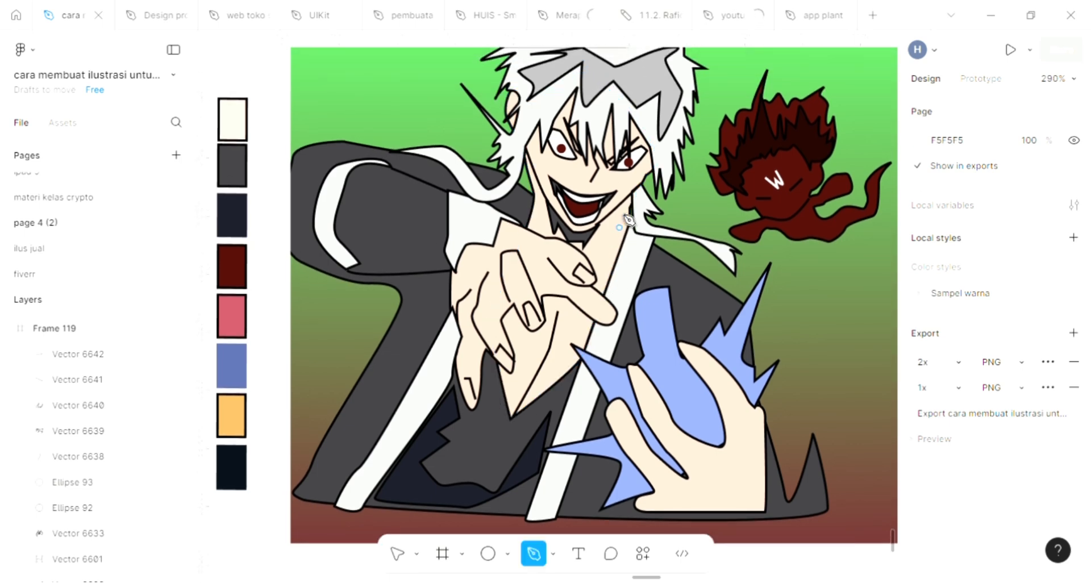
pyautogui.click(611, 255)
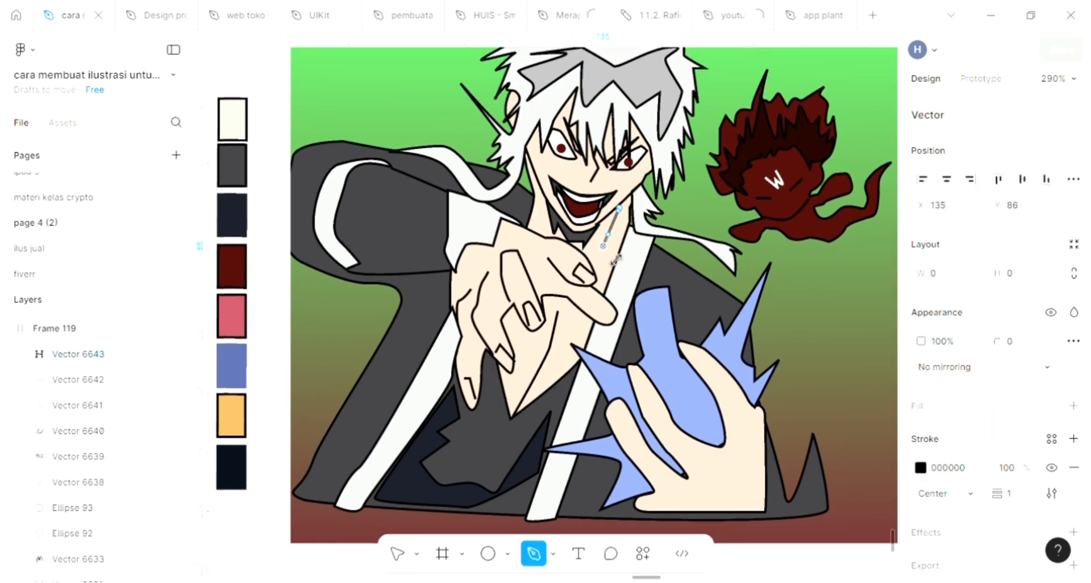
pyautogui.press('Escape')
pyautogui.press('Escape')
# Draw a nearly vertical line about 2 × 13 on the neck's opposite side, just above the outstretched hand
pyautogui.press('p')
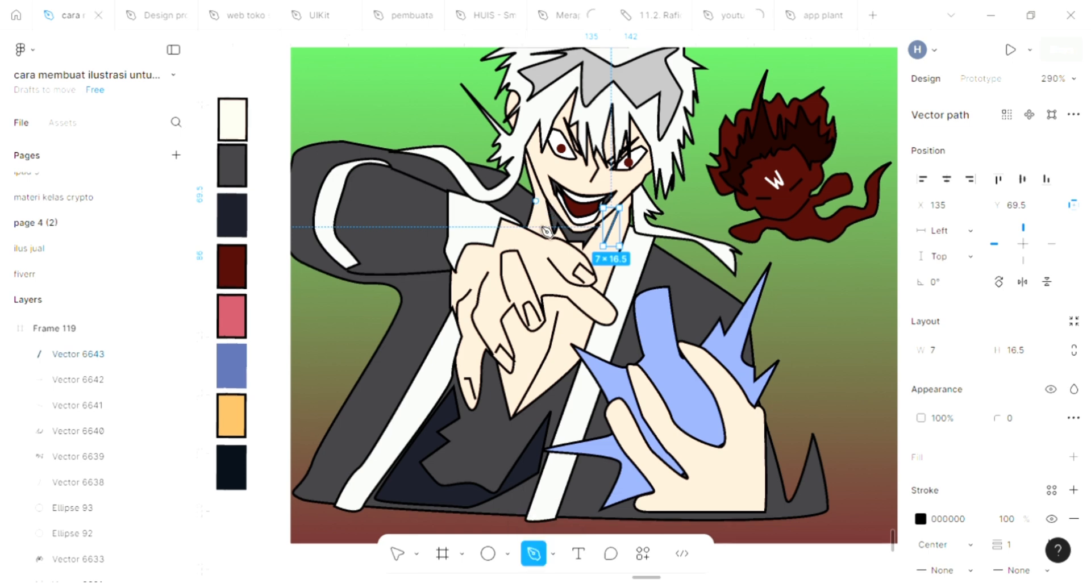
pyautogui.click(537, 200)
pyautogui.click(537, 231)
pyautogui.press('Escape')
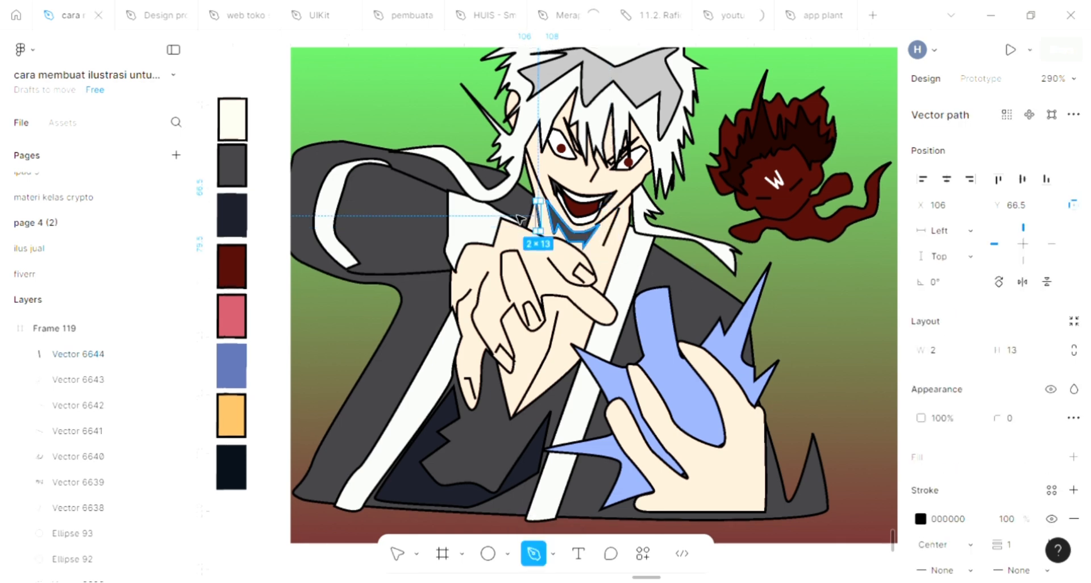
pyautogui.press('Escape')
pyautogui.press('Escape')
# Draw a closed four-sided shape about 13 × 16 on the coat's shoulder, between the white scarf and the neck
pyautogui.press('p')
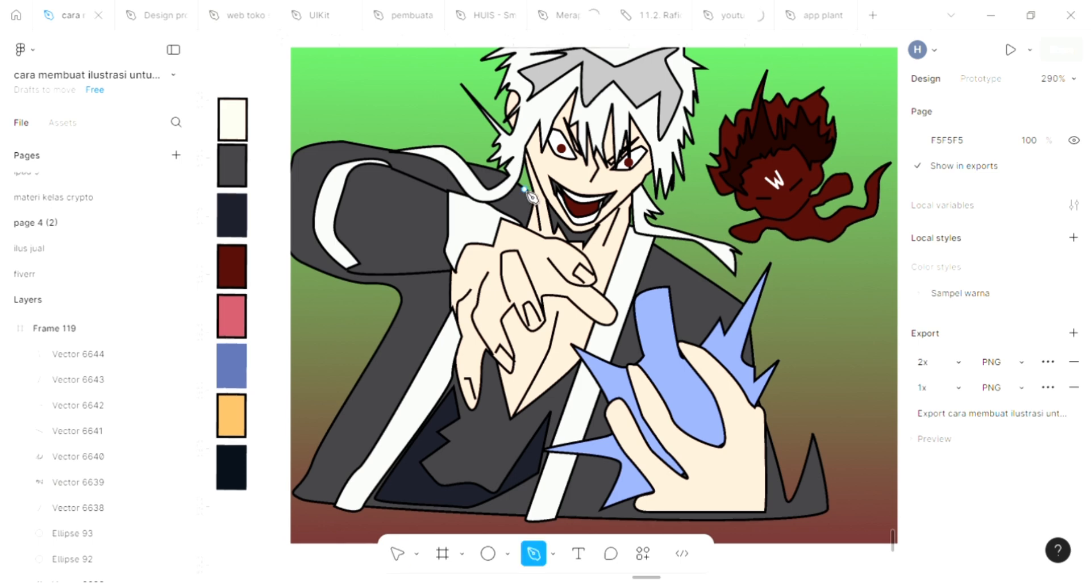
pyautogui.click(523, 185)
pyautogui.click(505, 214)
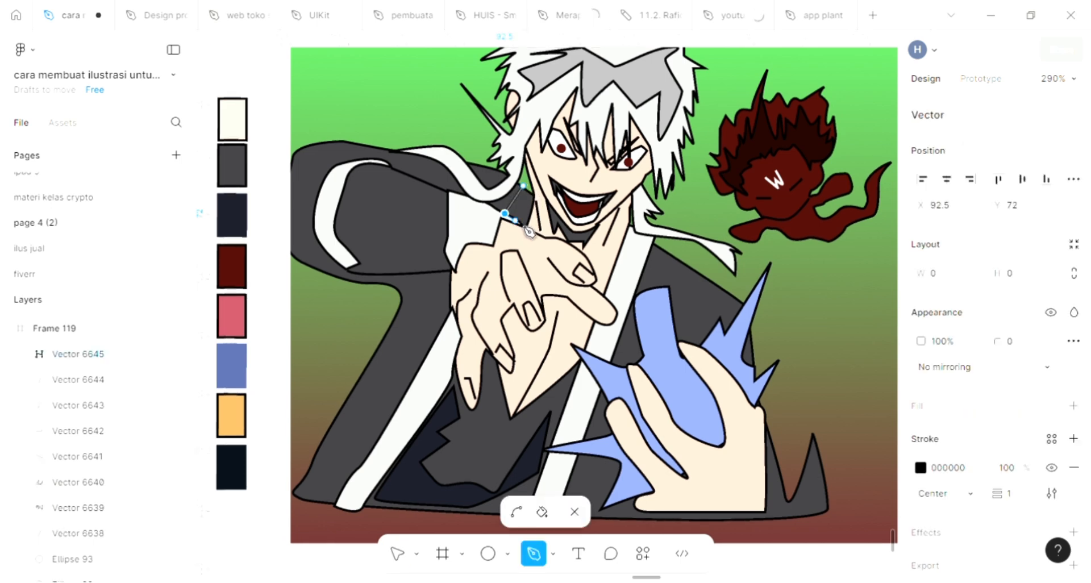
pyautogui.click(523, 222)
pyautogui.click(534, 198)
pyautogui.click(523, 186)
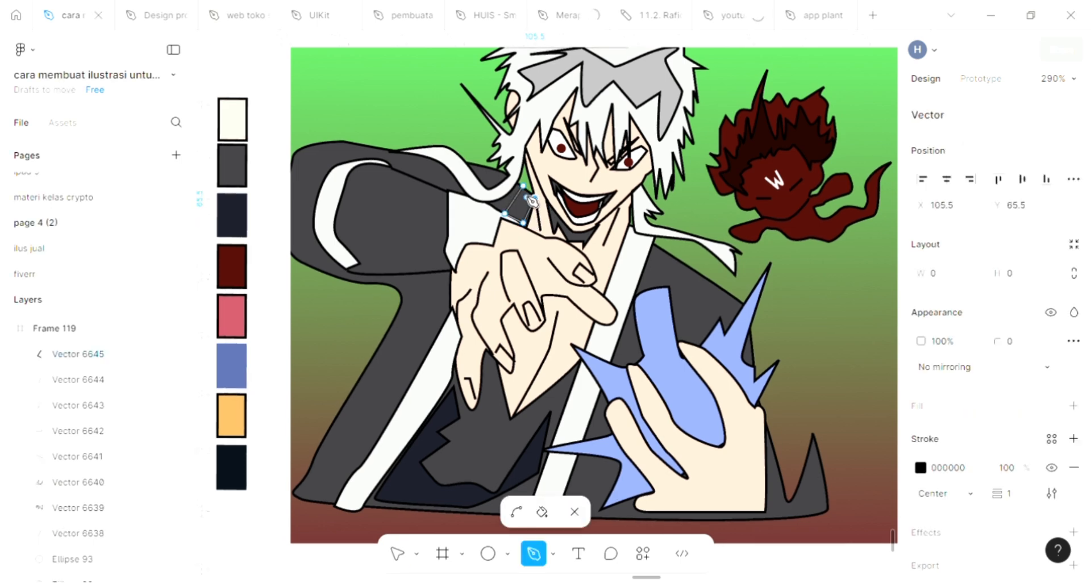
pyautogui.press('Escape')
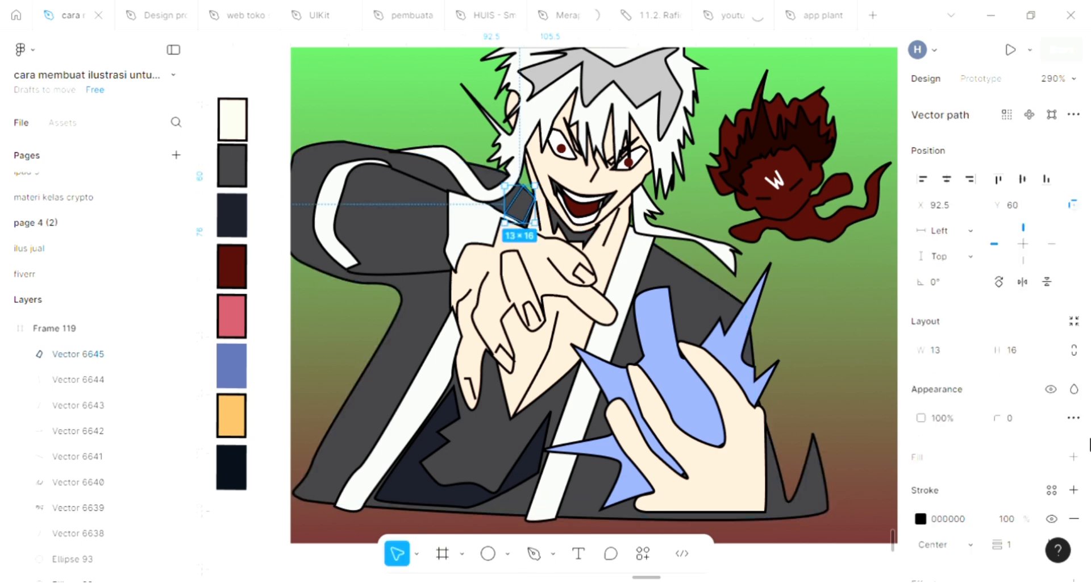
# Add a D9D9D9 fill to the small four-sided shape beside the neck and deselect it
pyautogui.click(1074, 458)
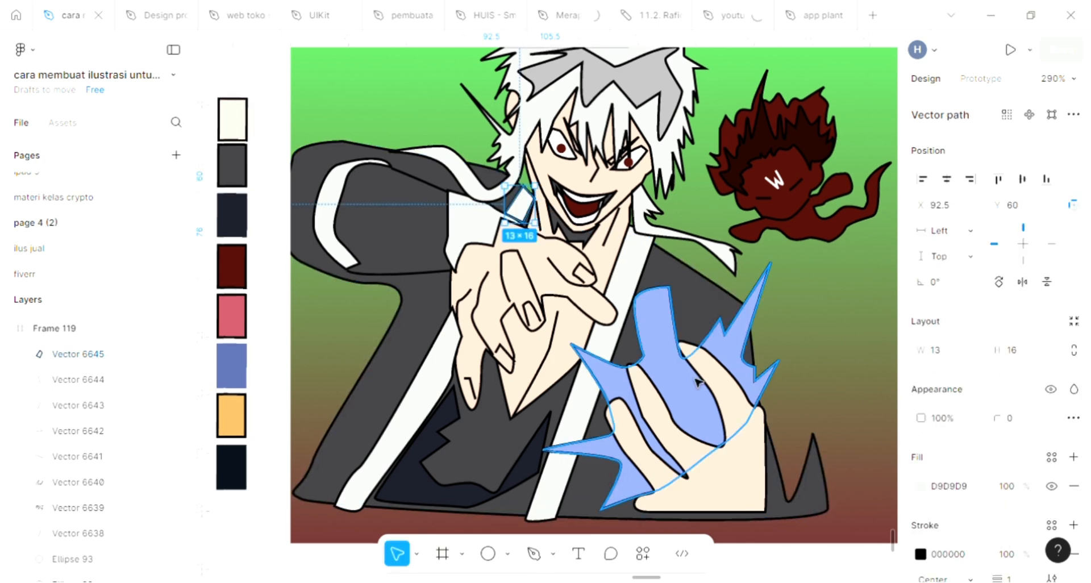
pyautogui.scroll(1, 560, 273)
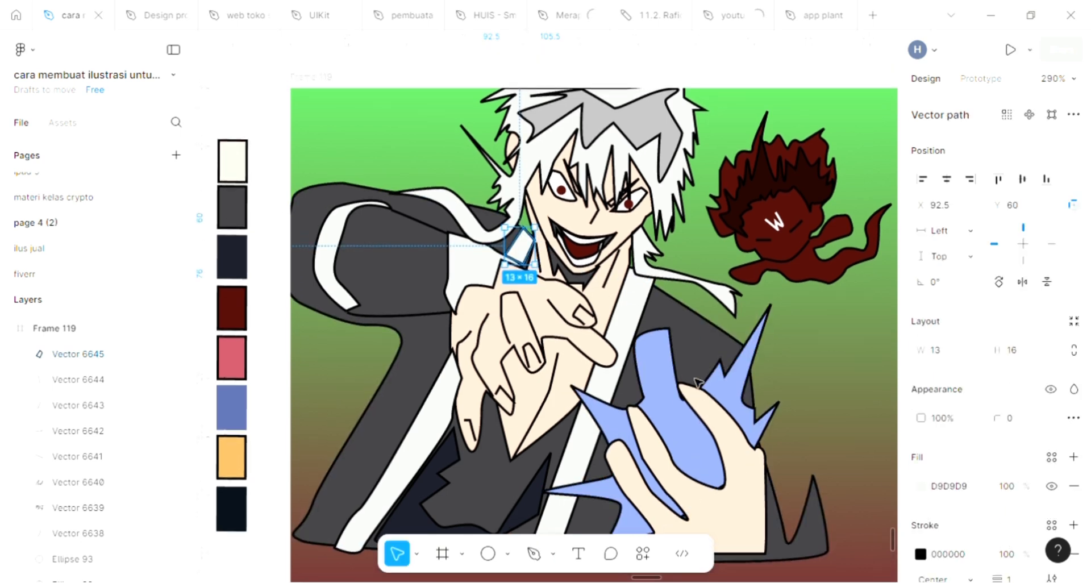
pyautogui.click(278, 126)
pyautogui.hscroll(1, 305, 153)
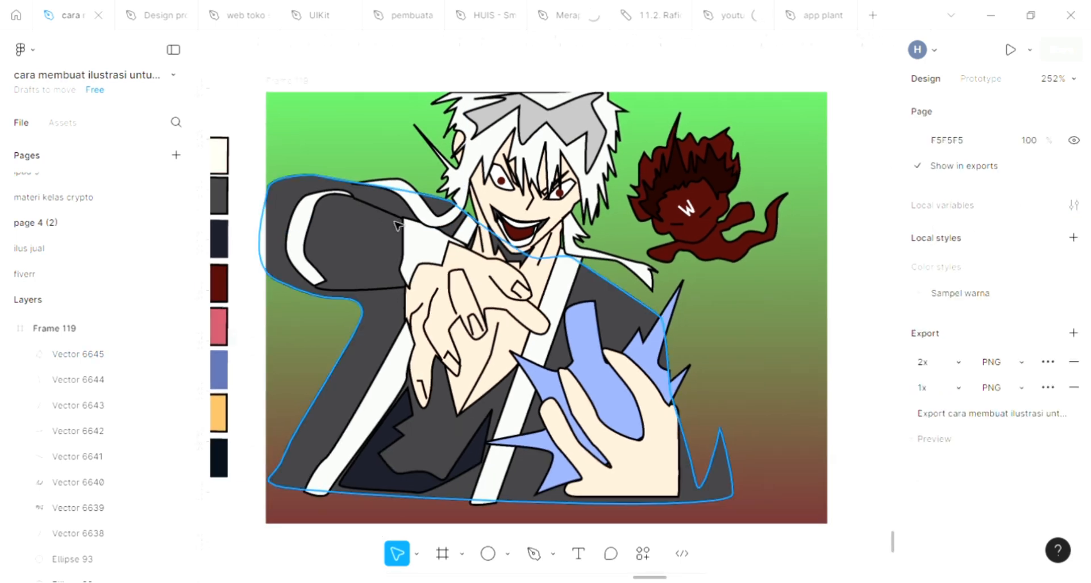